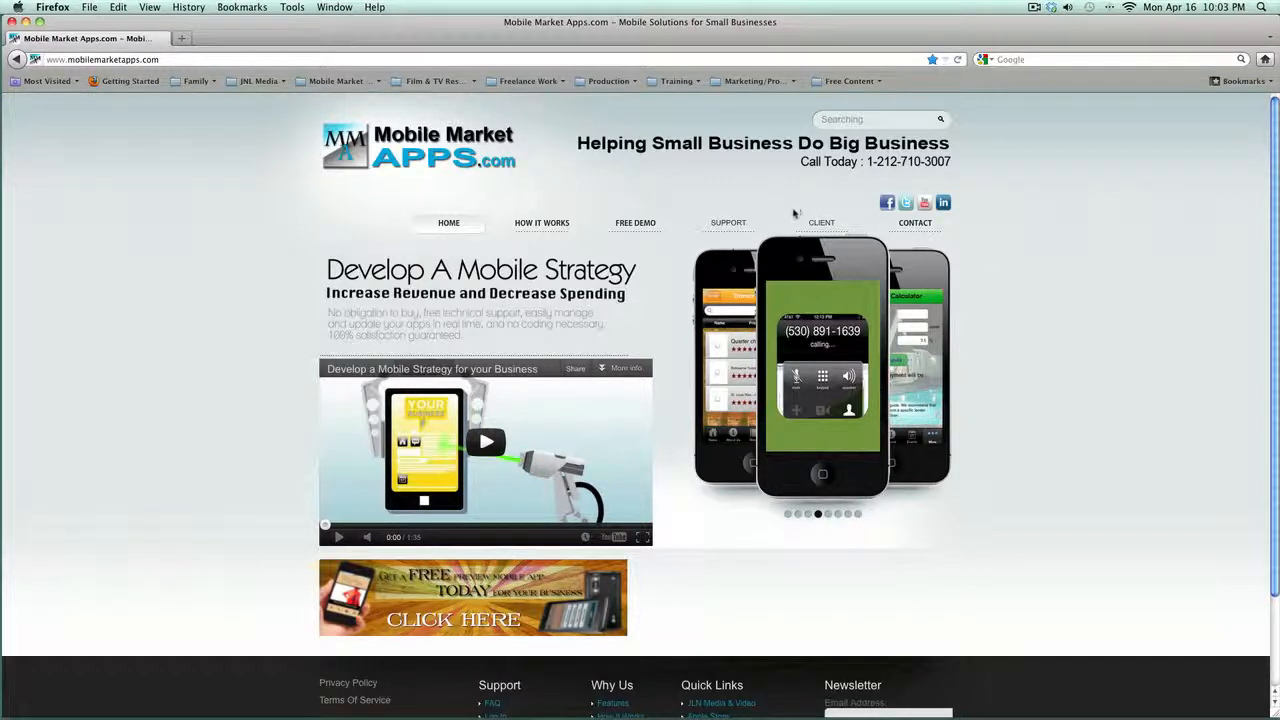
Step: Log in to the client portal through CLIENT > Login with the account user name and password
mouse_move(816, 226)
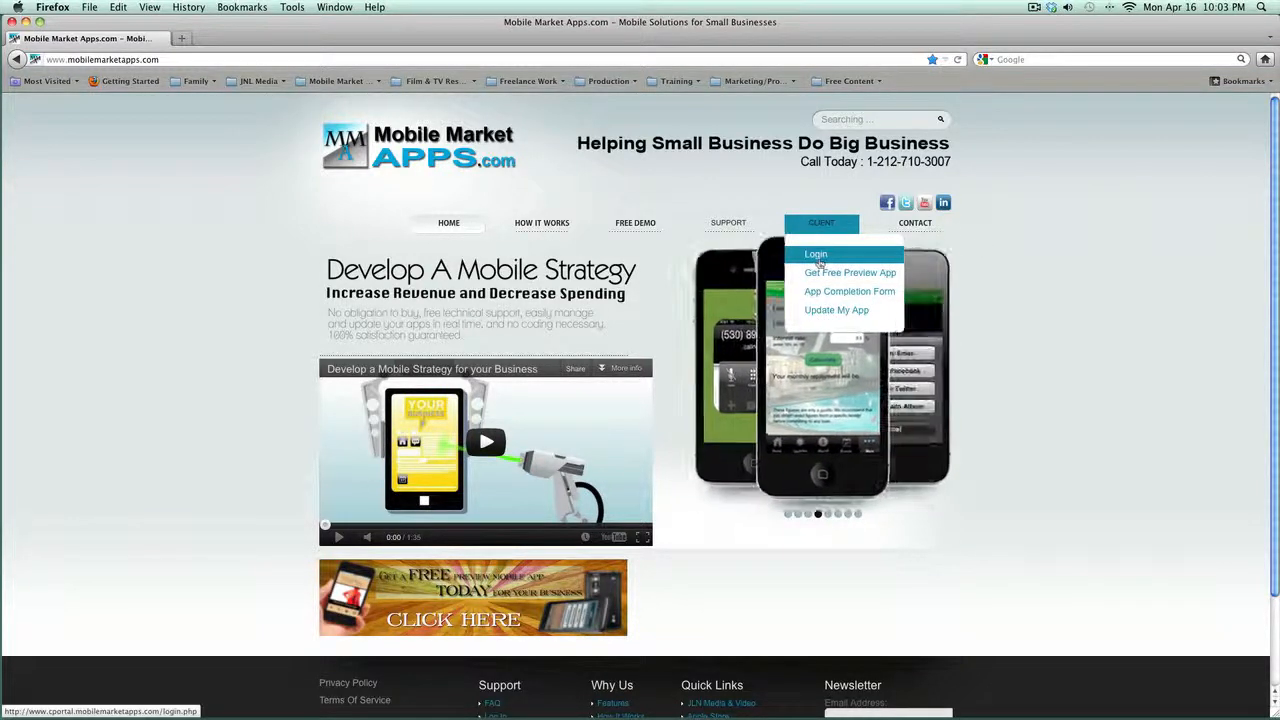
left_click(816, 258)
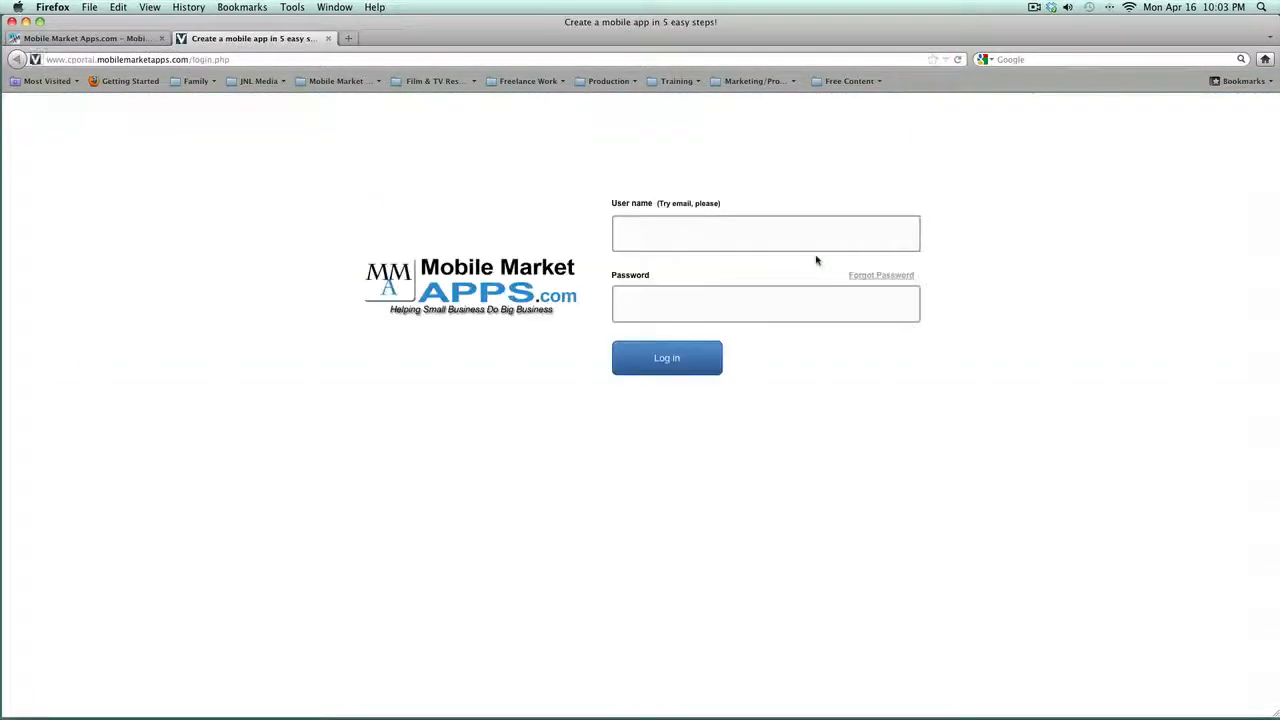
left_click(640, 239)
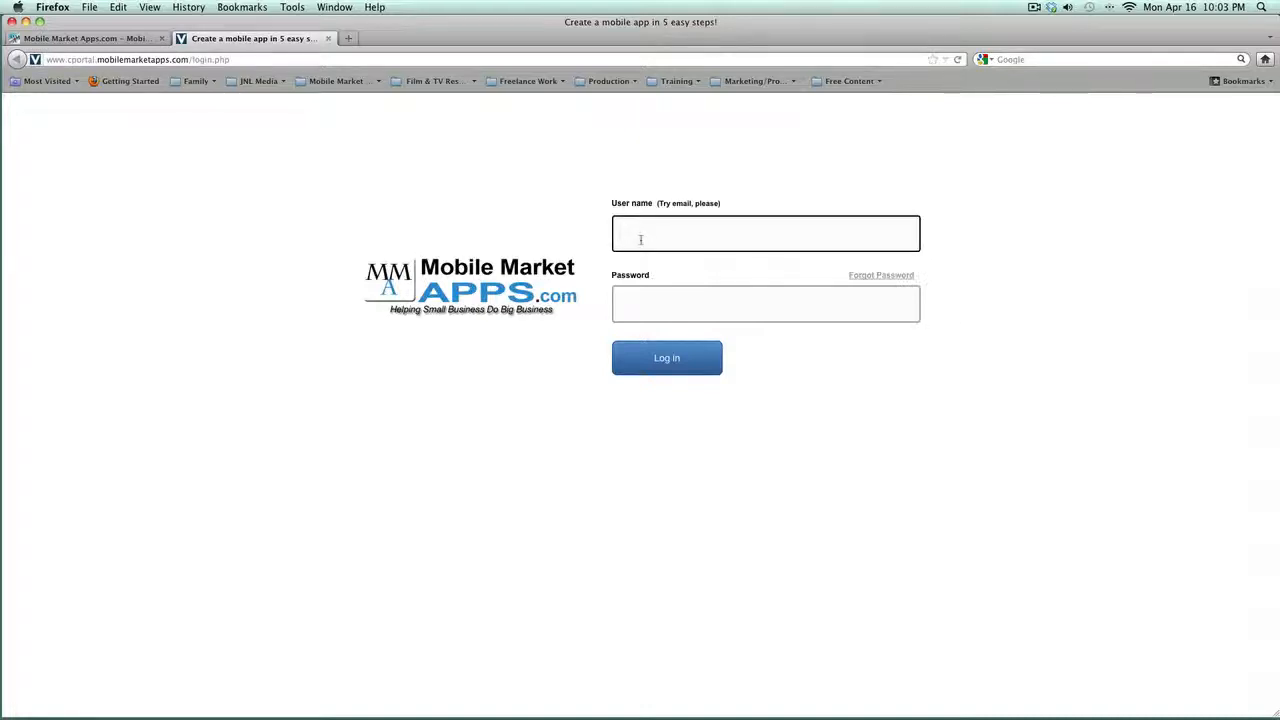
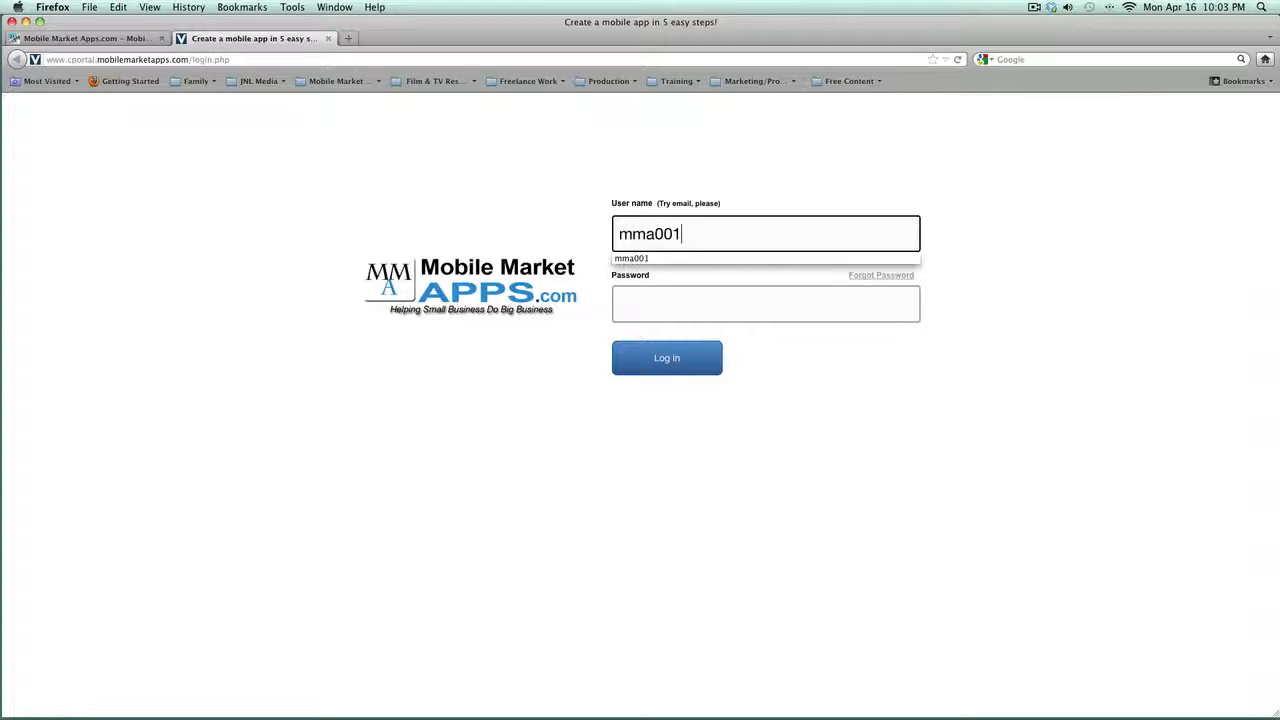
key("Tab")
key("Return")
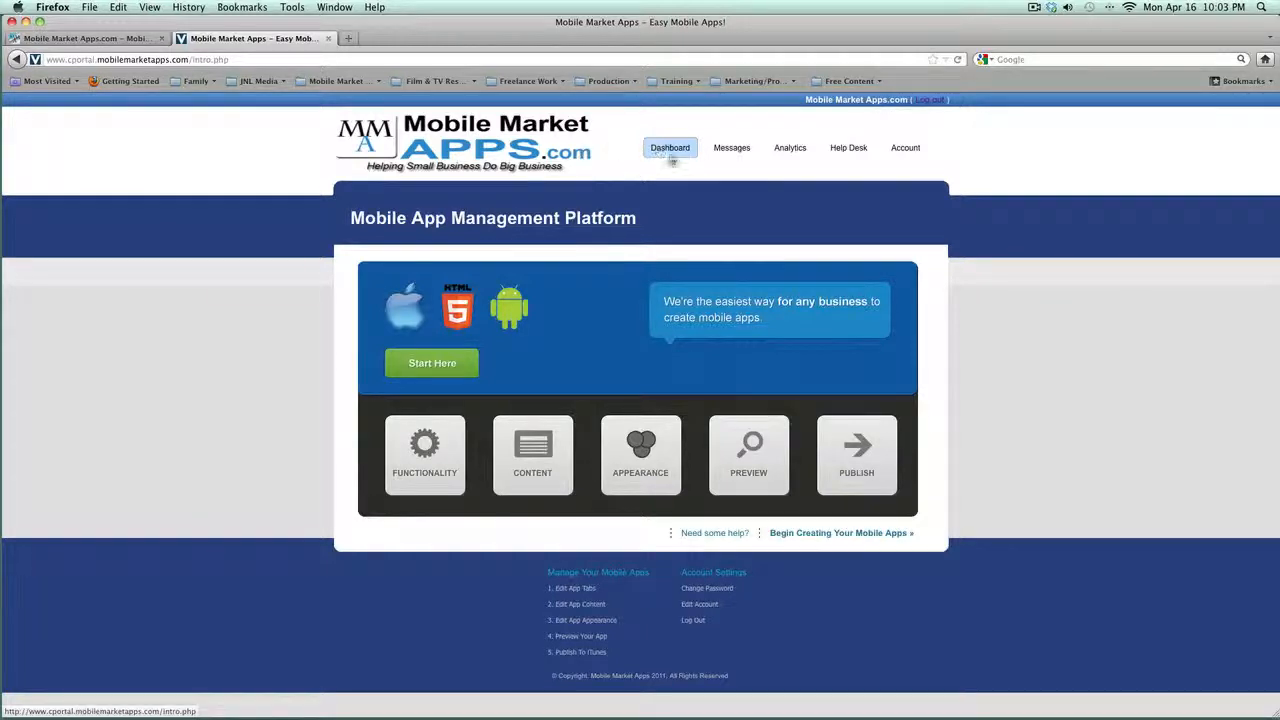
left_click(734, 148)
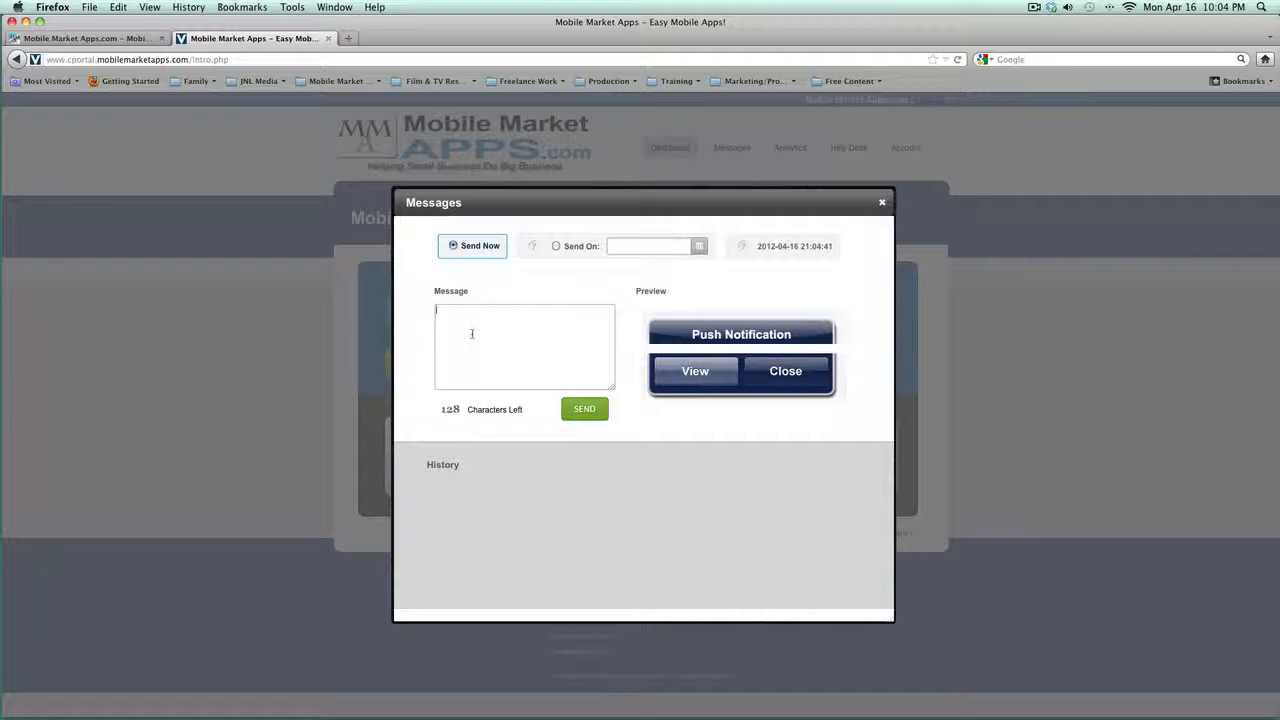
type("Thanks")
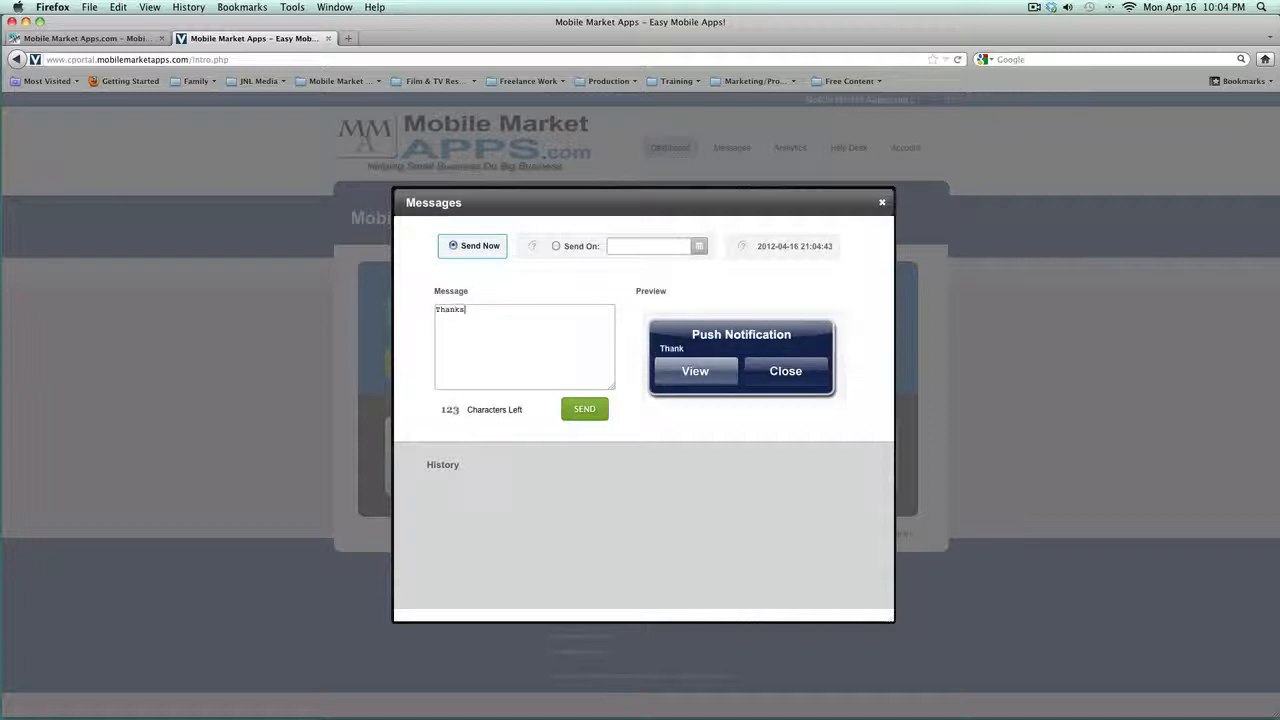
type(" for download")
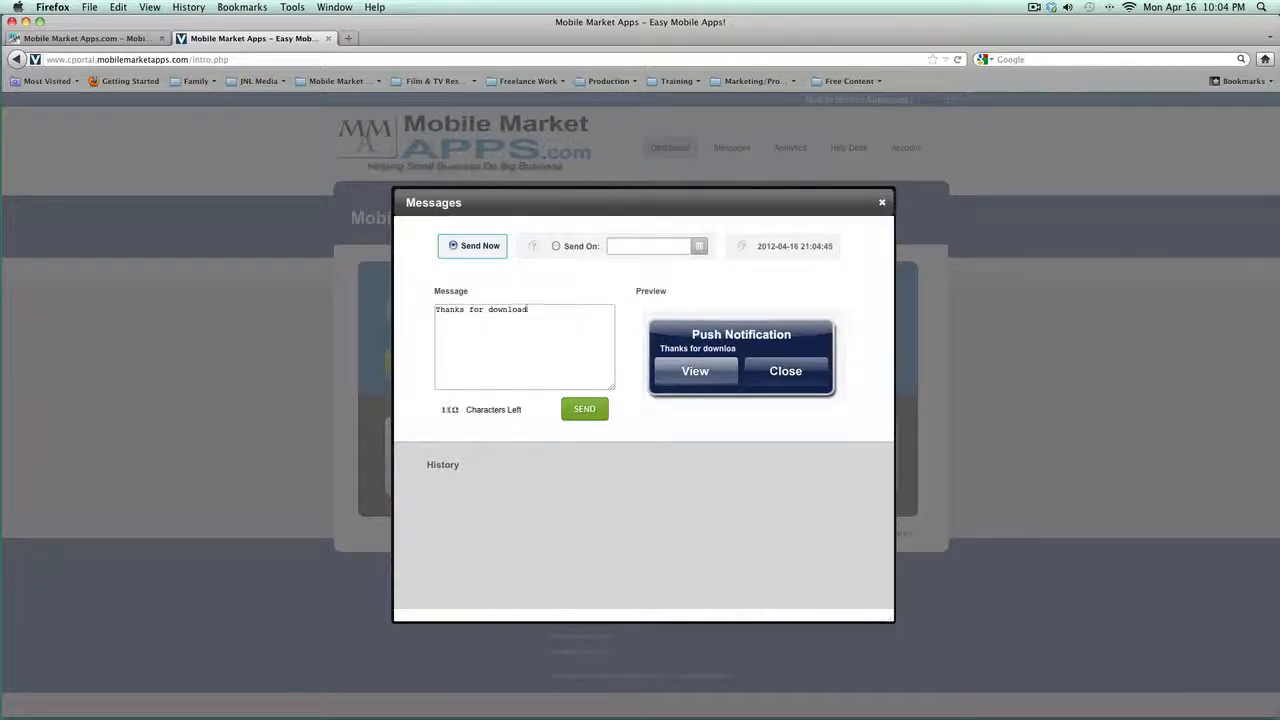
type("ing my papp.")
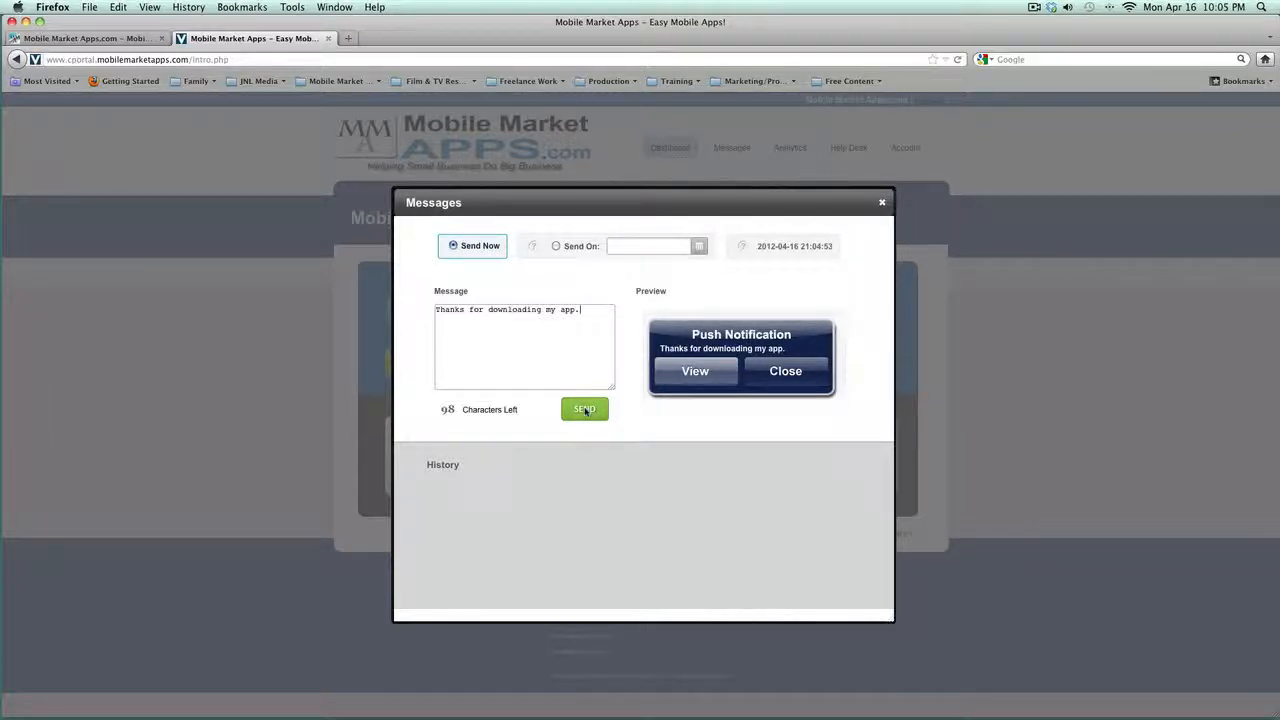
left_click(556, 246)
left_click(699, 246)
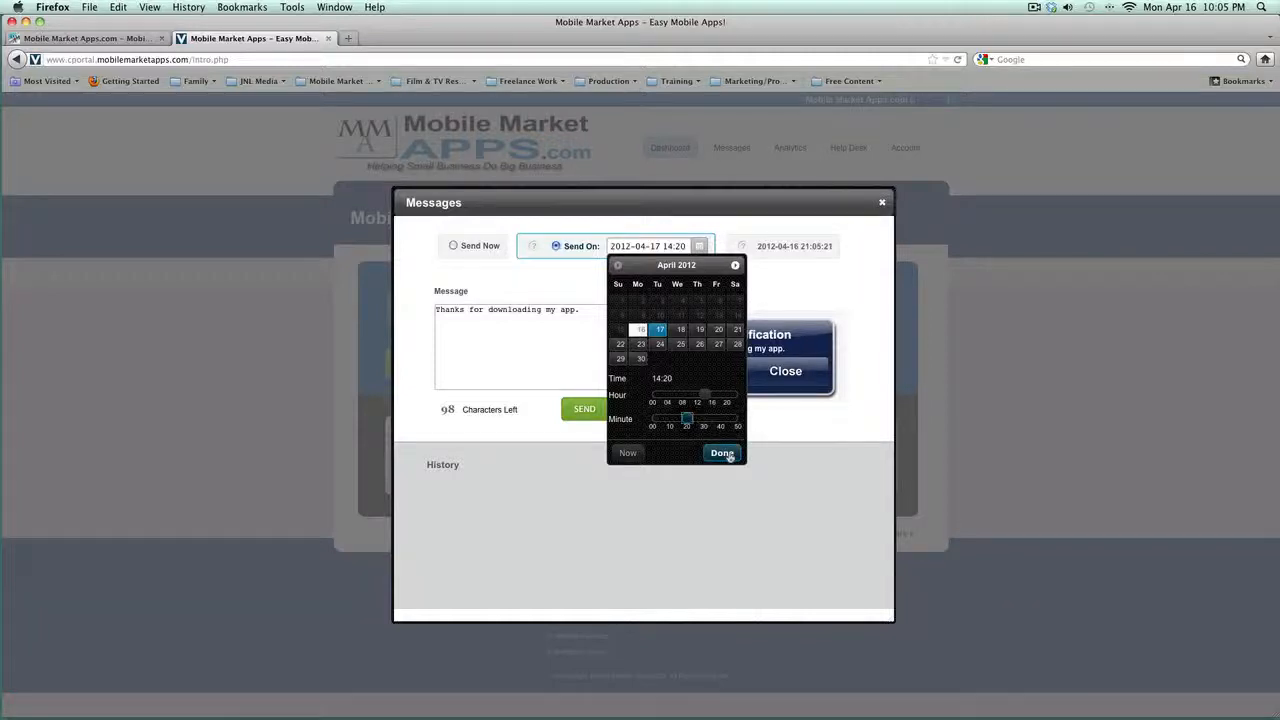
left_click(722, 452)
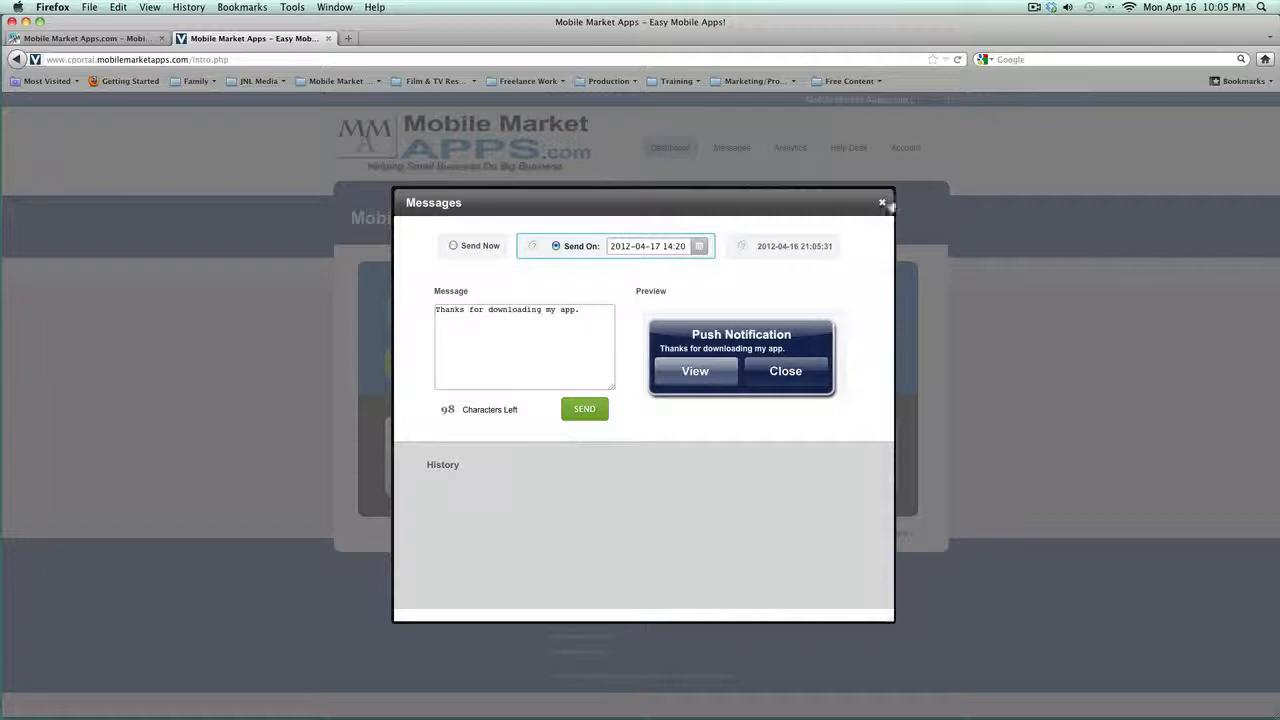
left_click(883, 205)
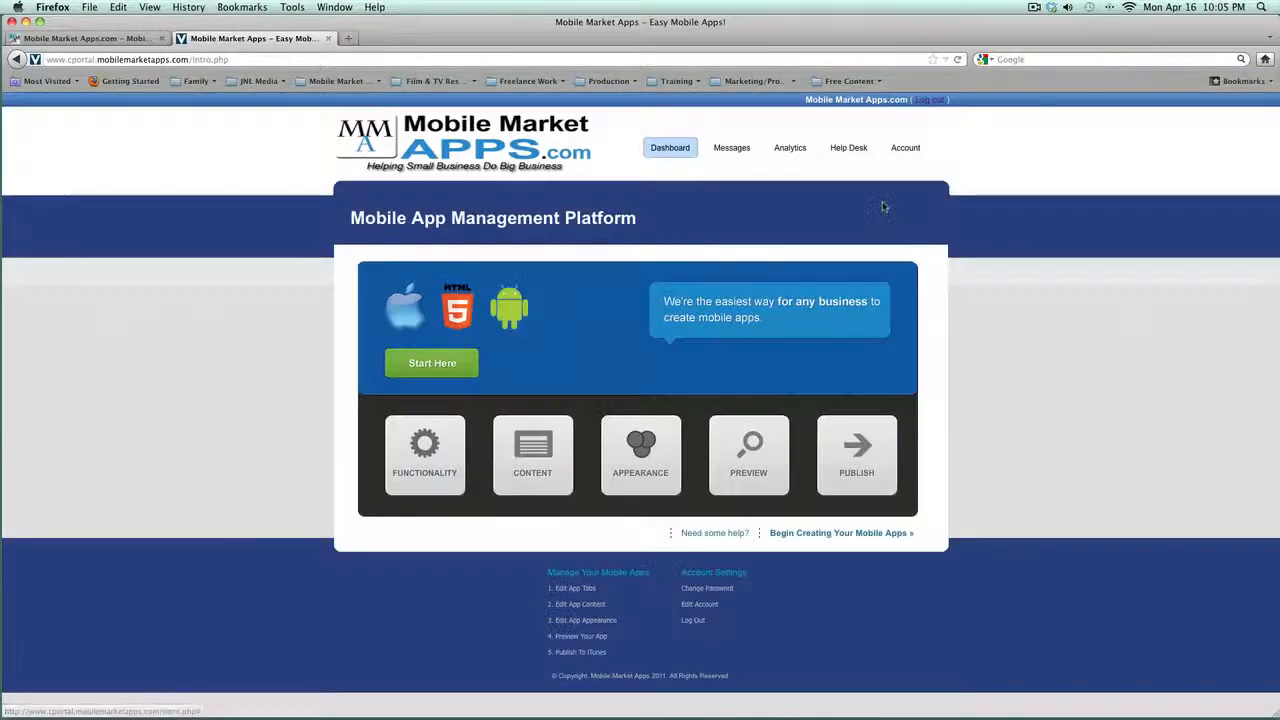
left_click(789, 150)
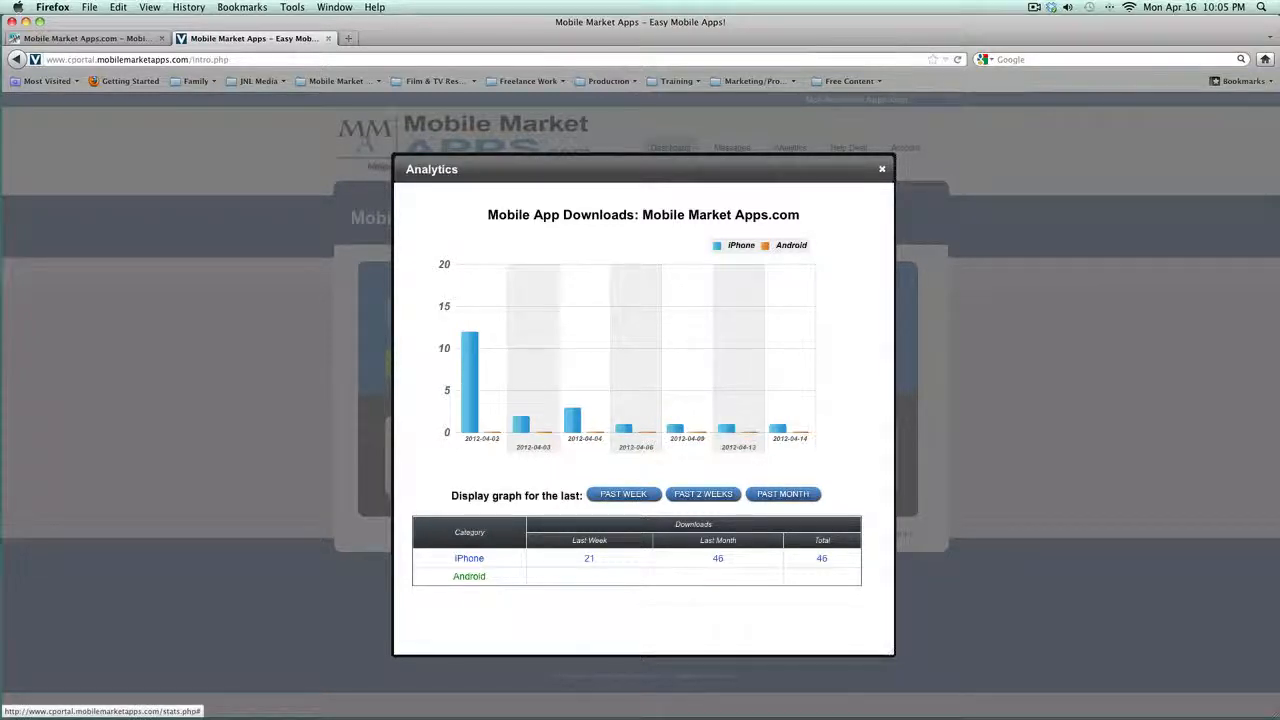
left_click(882, 169)
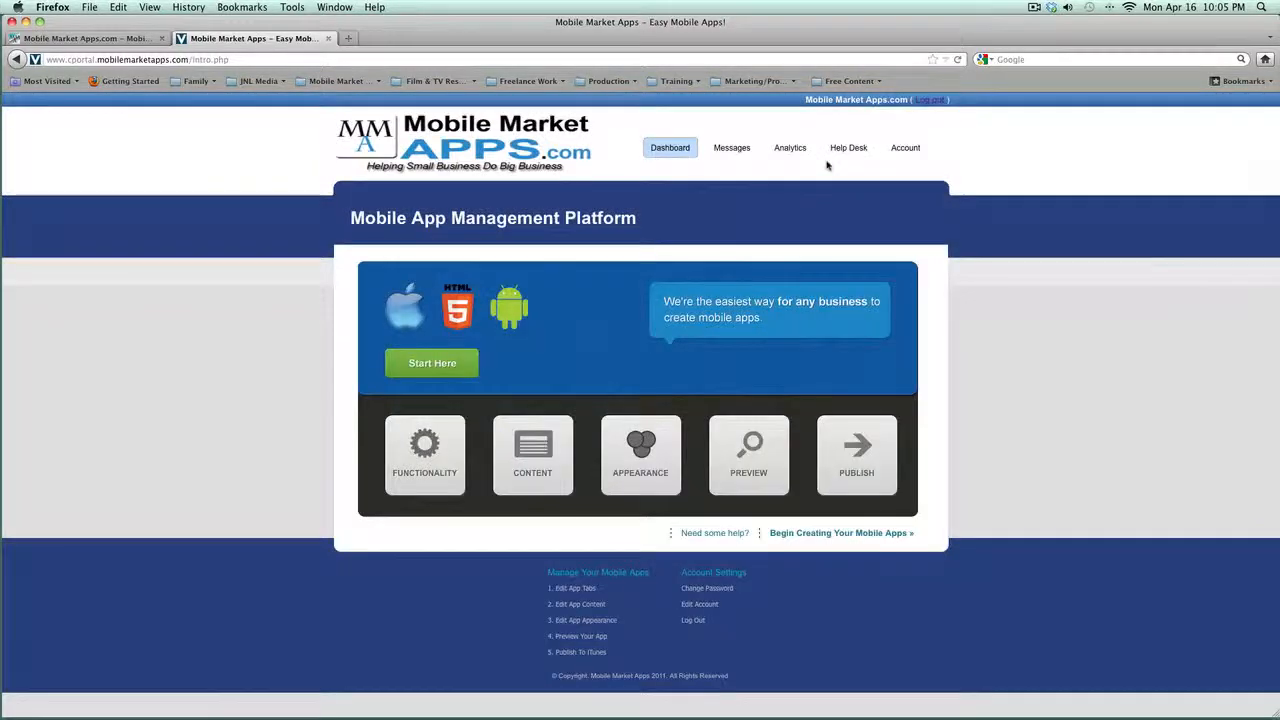
left_click(848, 149)
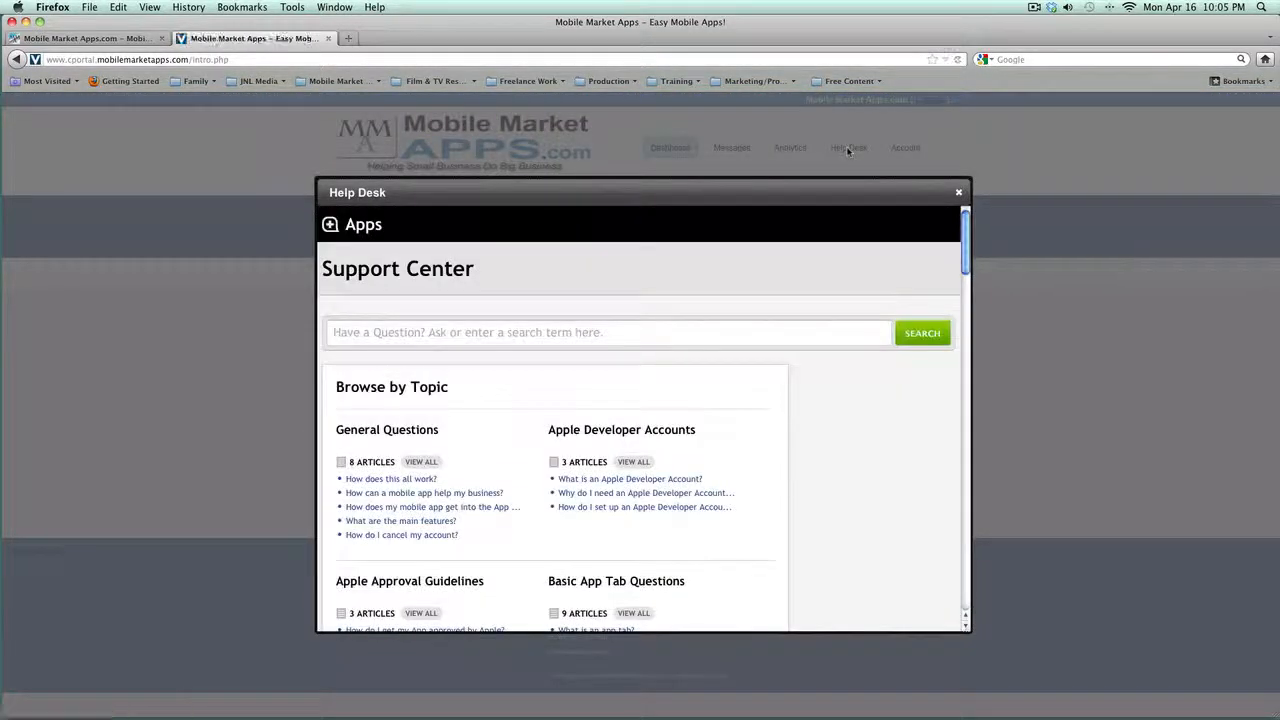
scroll(796, 401, "down", 2)
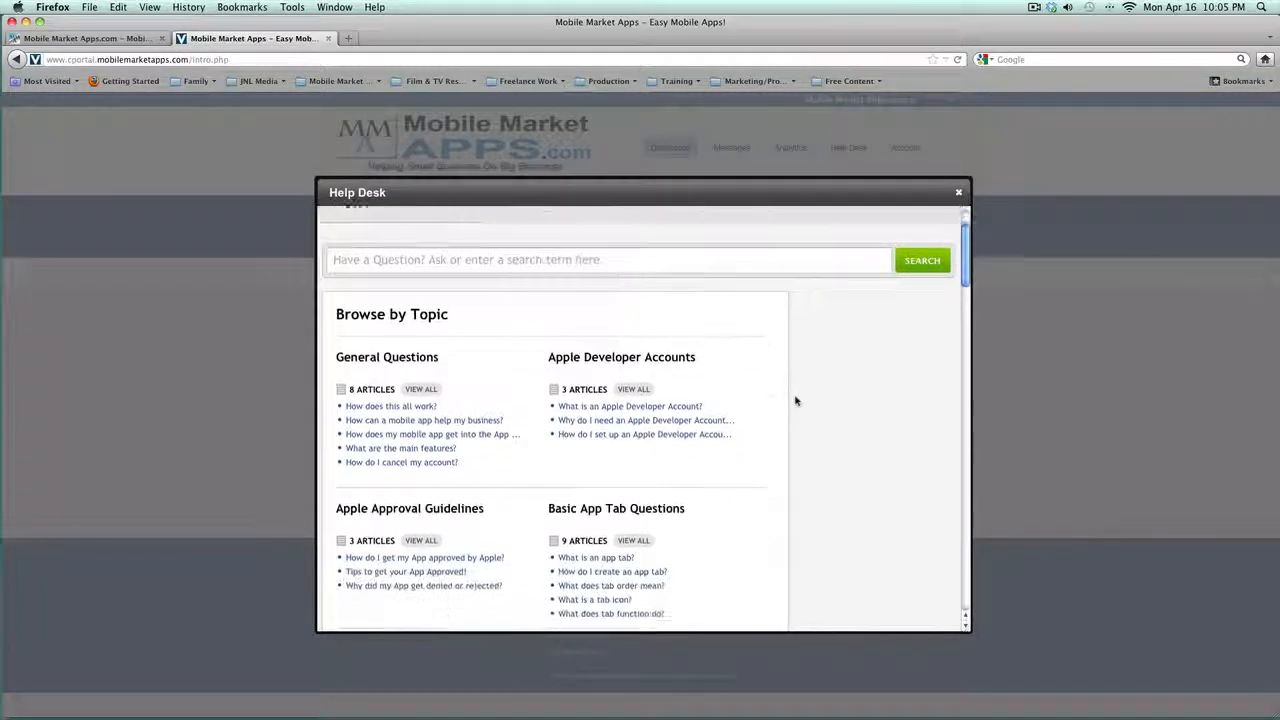
scroll(796, 401, "up", 2)
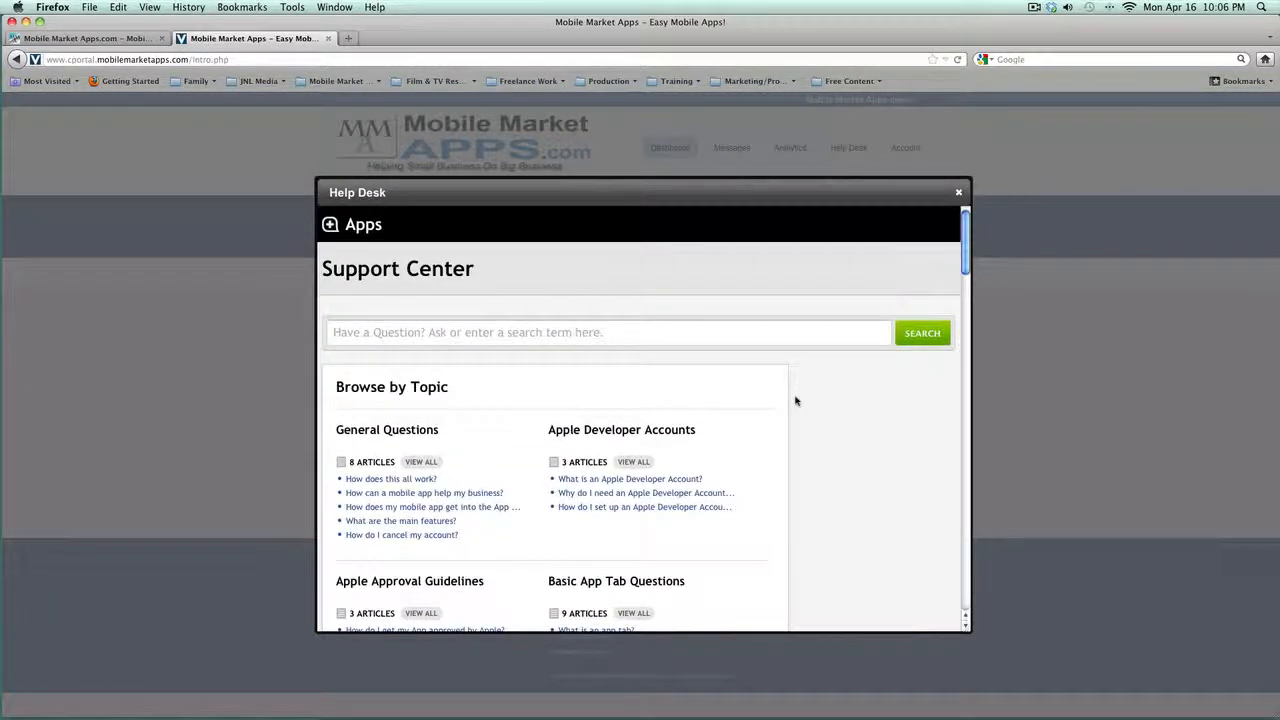
left_click(513, 335)
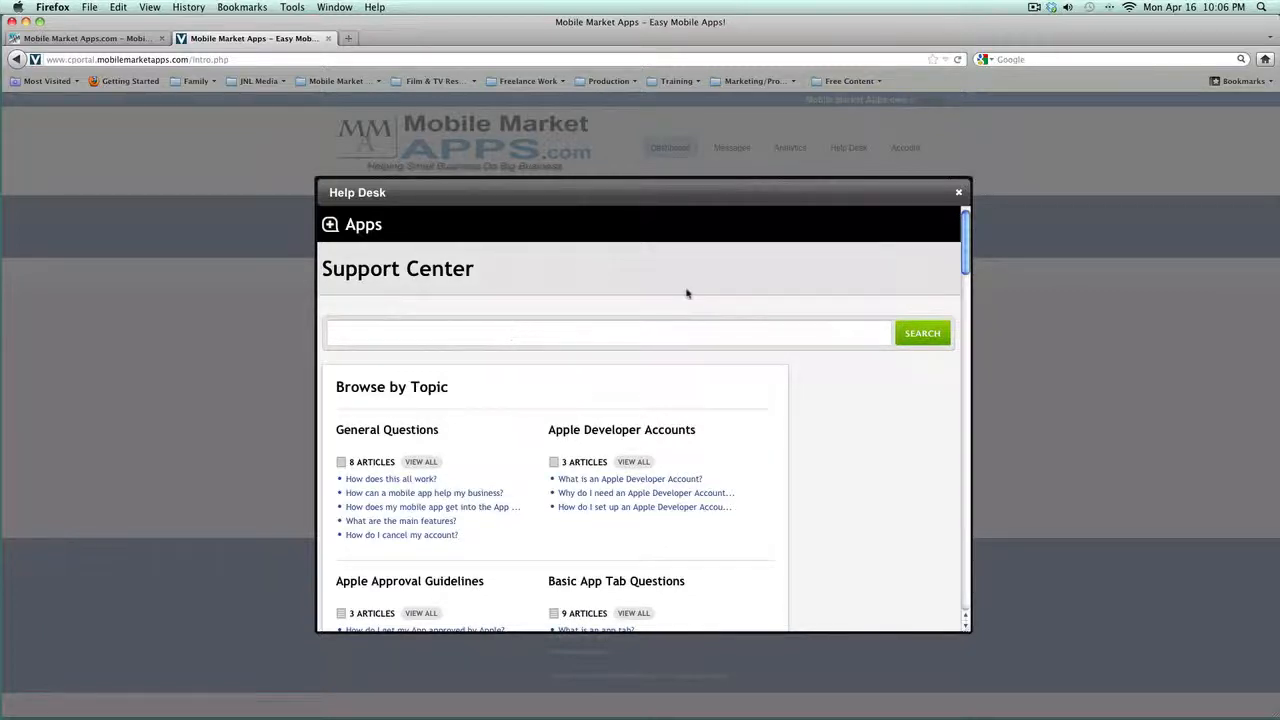
left_click(958, 193)
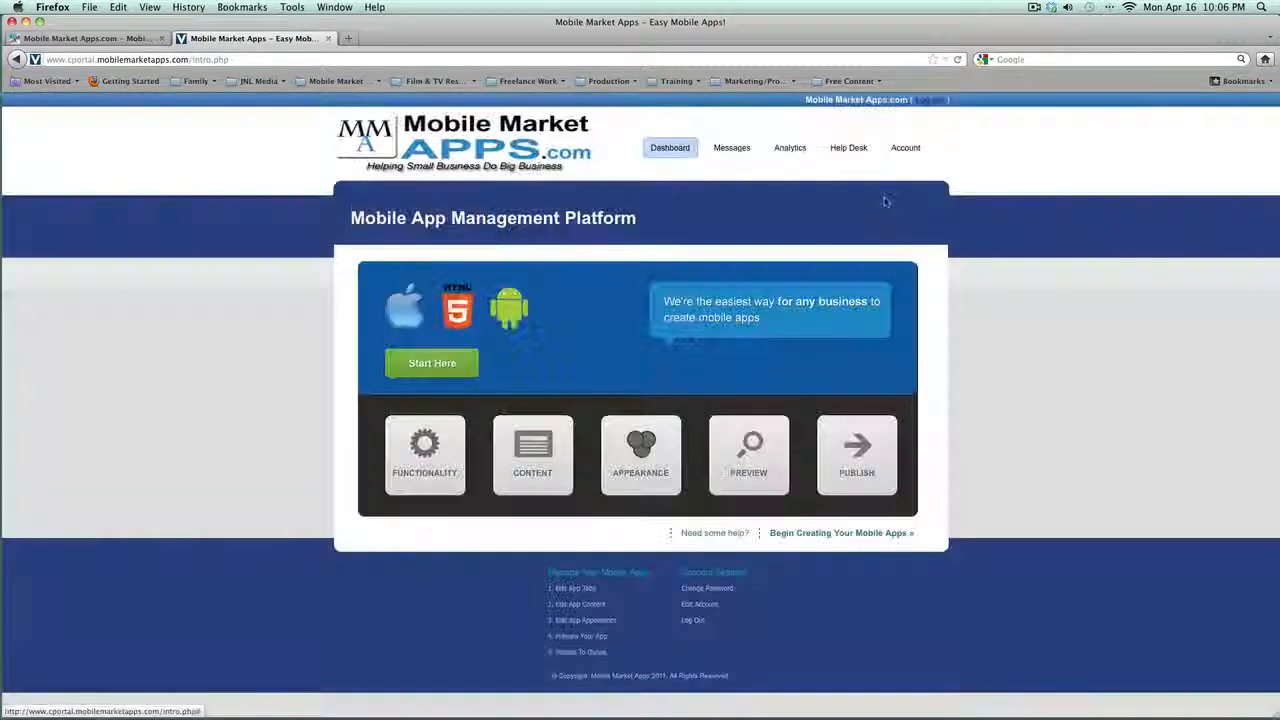
left_click(903, 150)
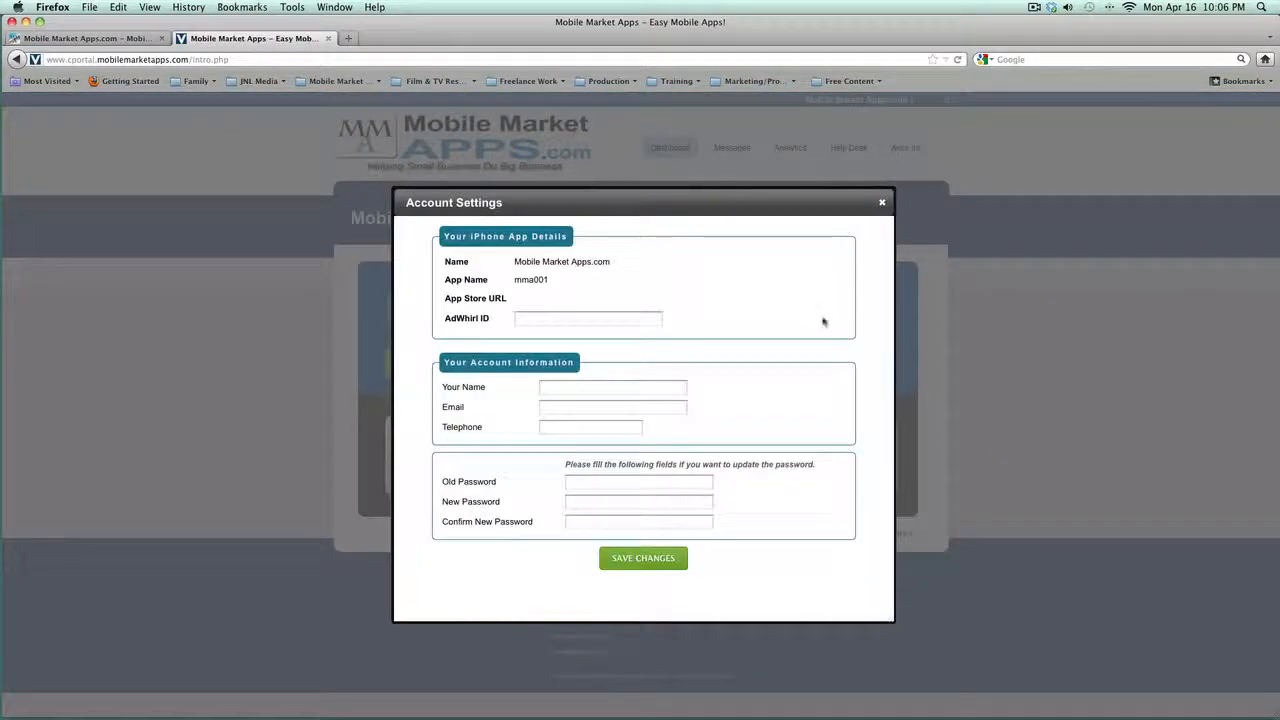
left_click(881, 203)
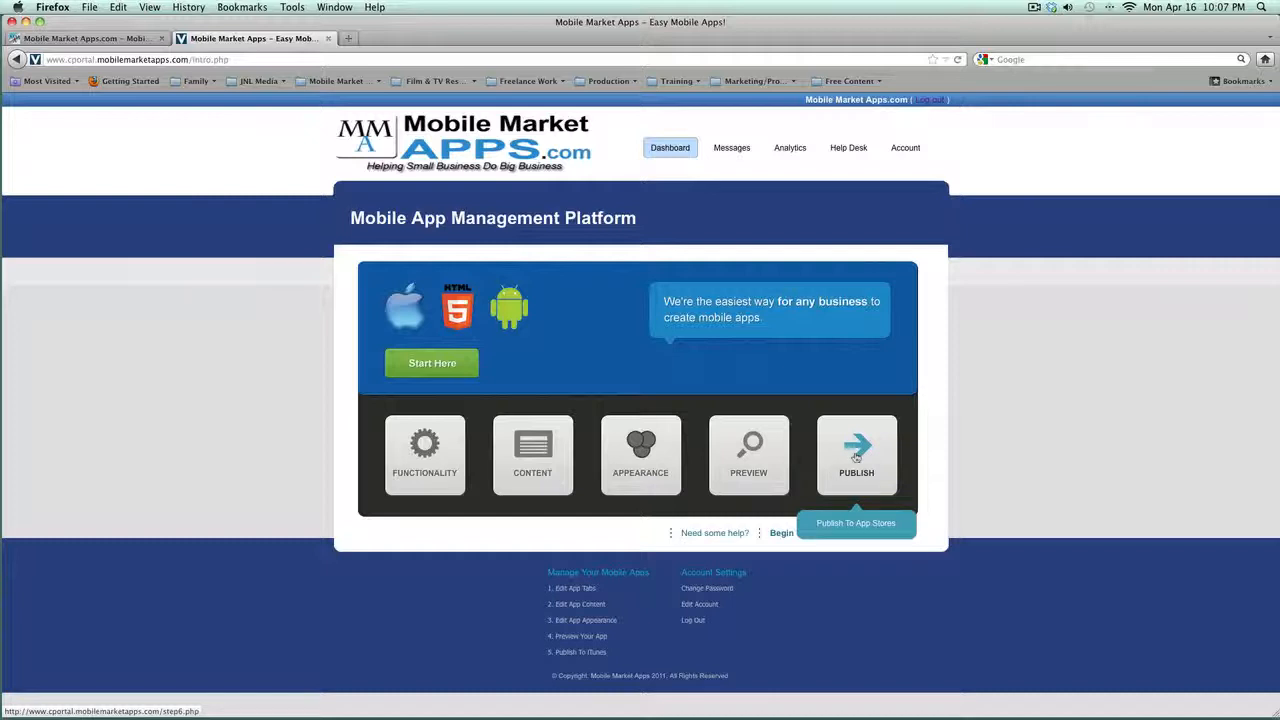
Step: Start the app builder and scroll through the App Tabs list, Home to Webinars, on Functionality
left_click(420, 370)
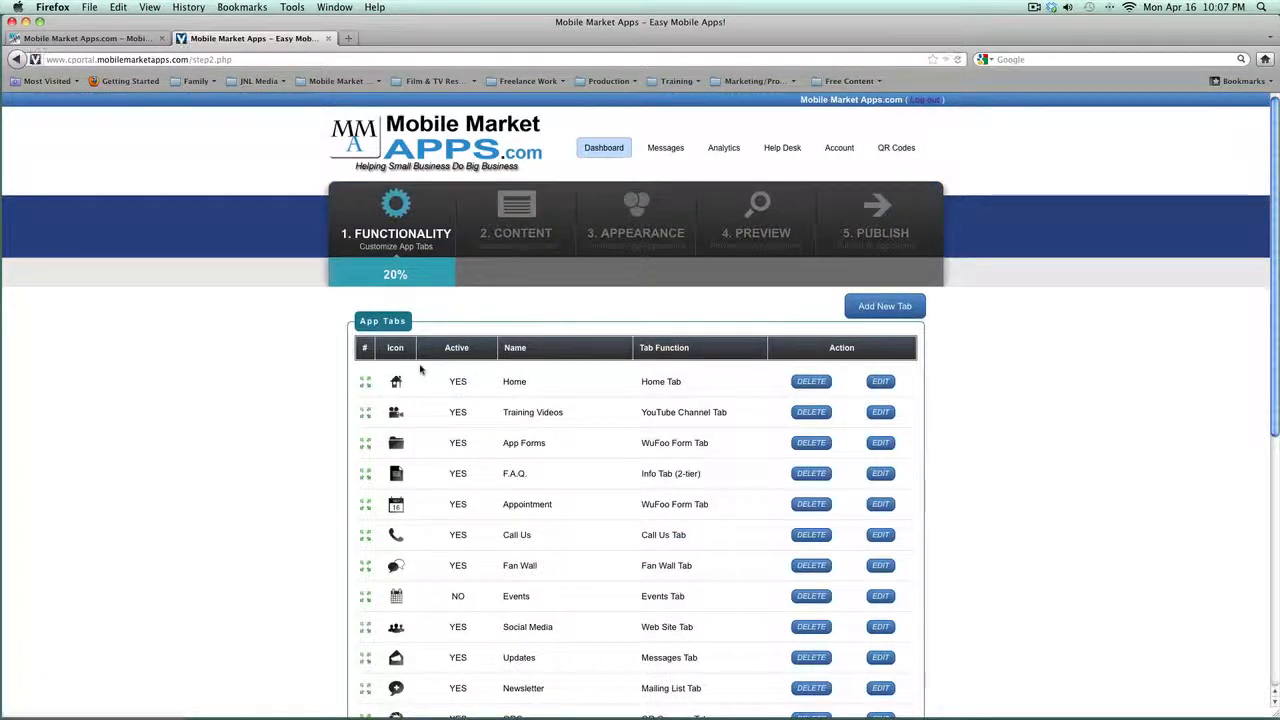
scroll(424, 345, "down", 2)
scroll(428, 320, "up", 2)
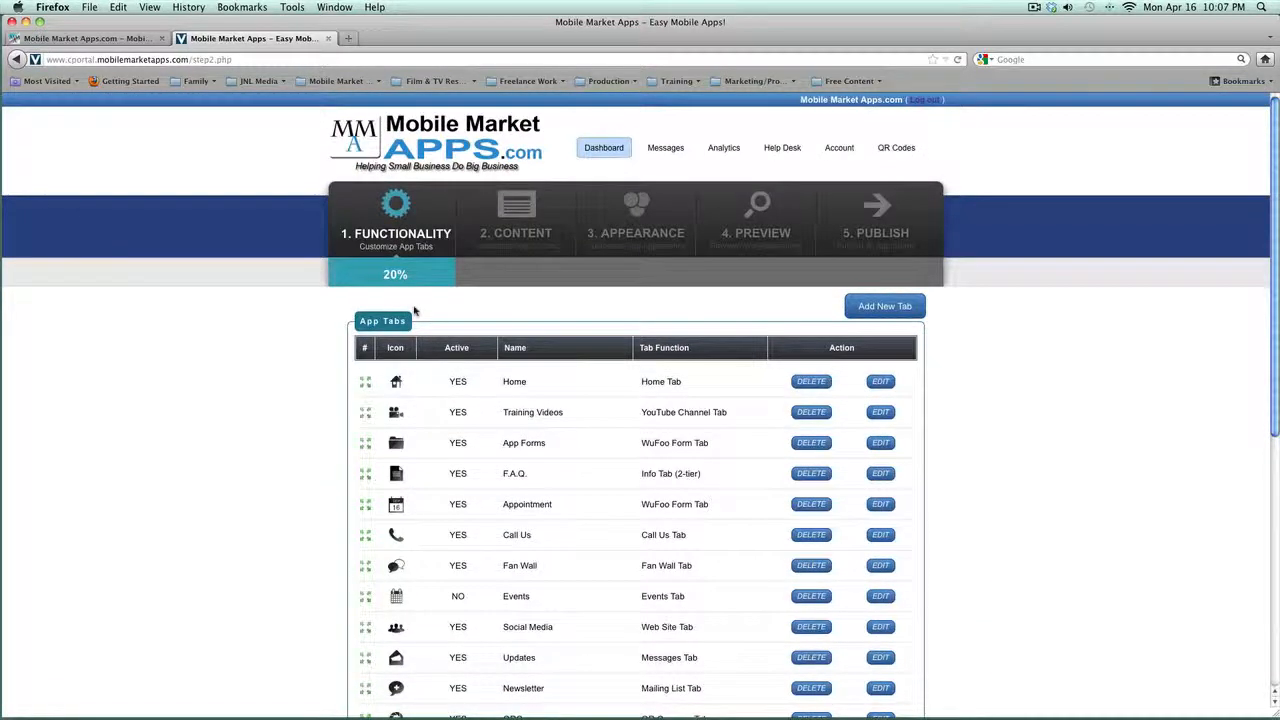
scroll(448, 483, "down", 4)
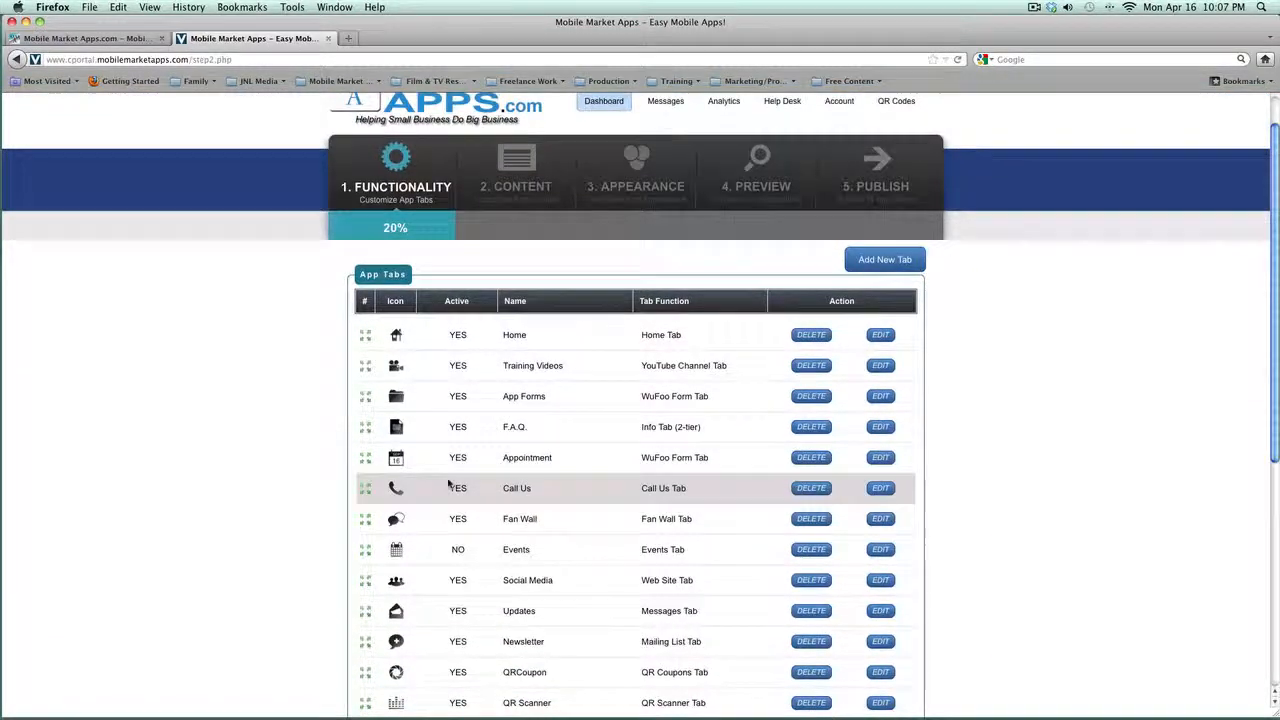
scroll(448, 483, "down", 2)
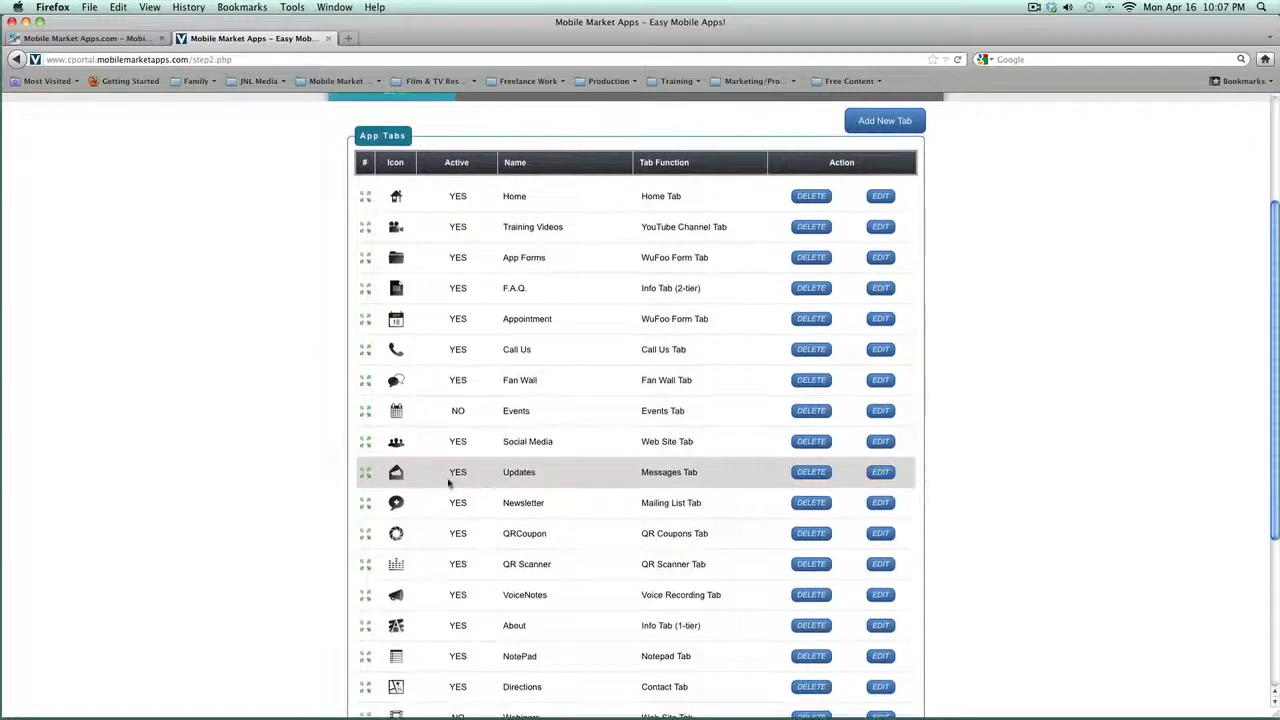
scroll(448, 483, "up", 1)
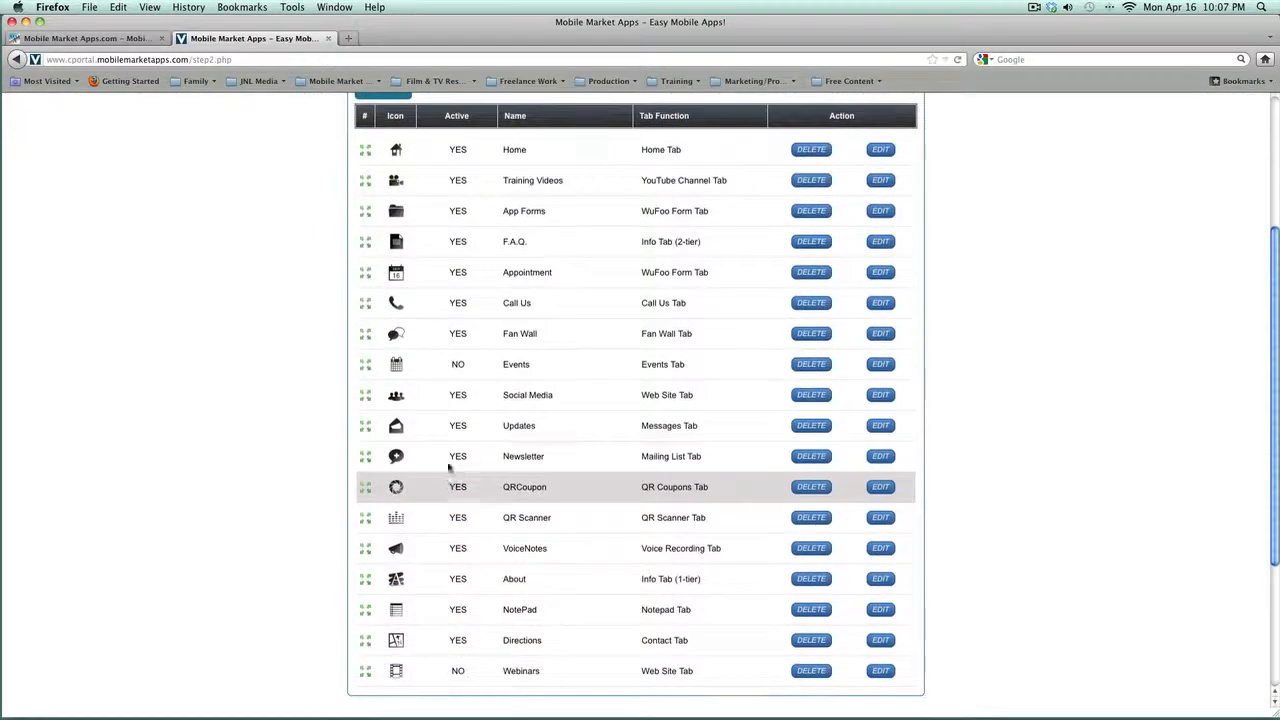
scroll(512, 250, "up", 5)
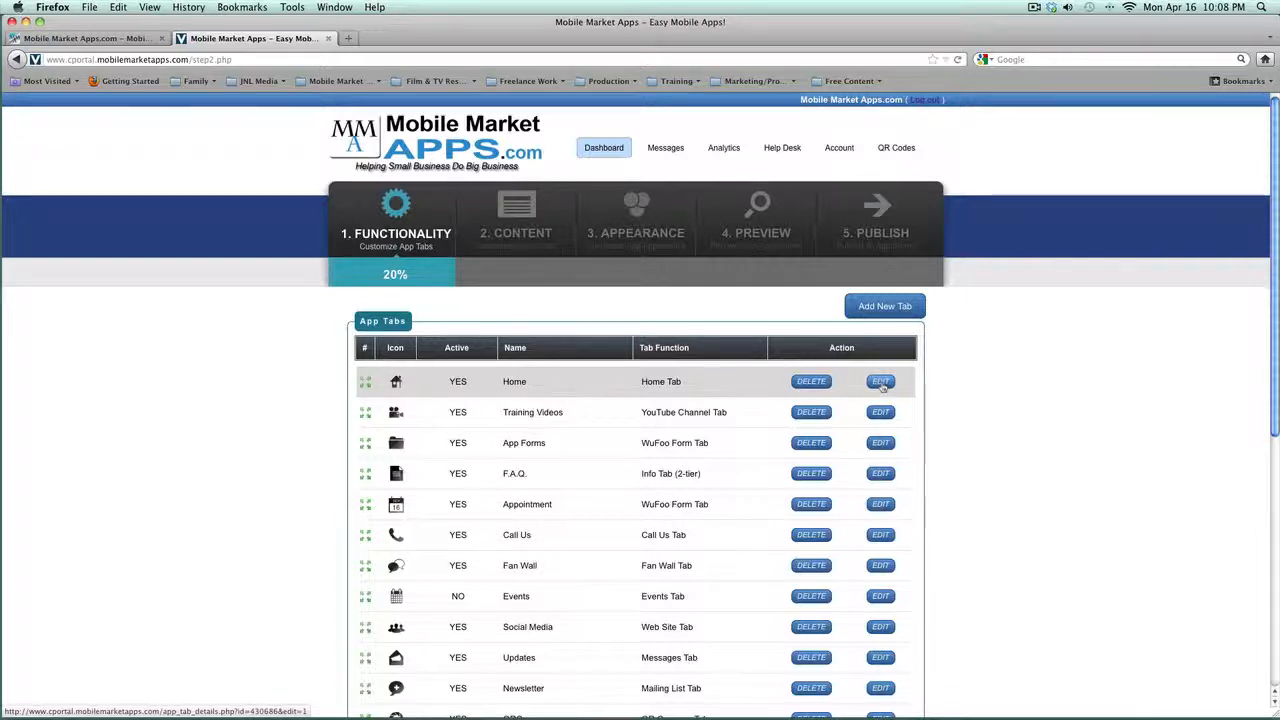
left_click(881, 383)
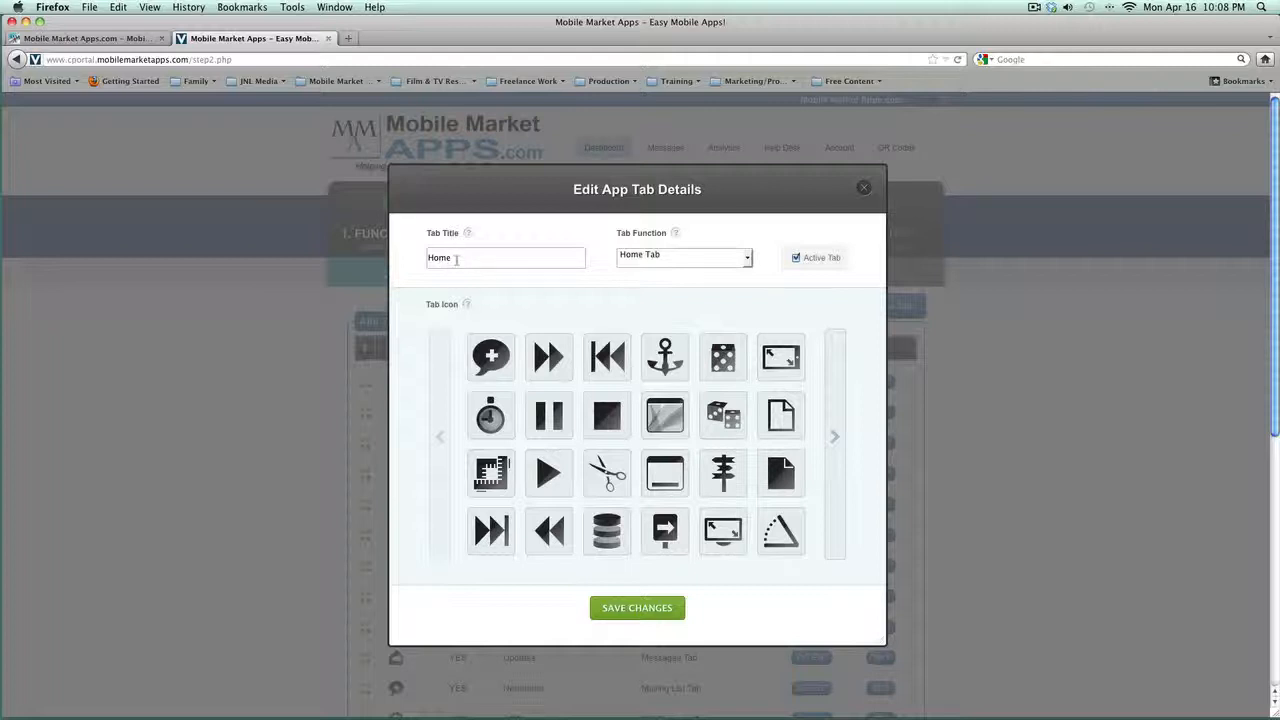
left_click(453, 258)
left_click(748, 260)
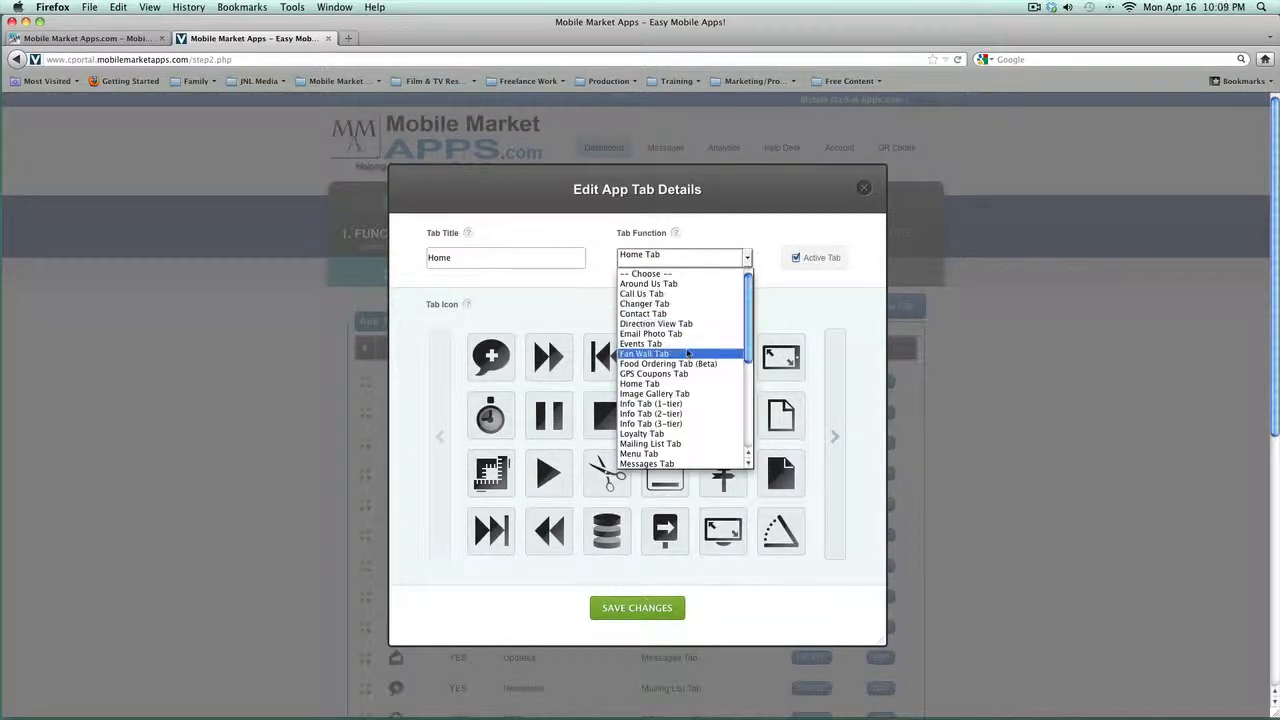
scroll(687, 353, "down", 5)
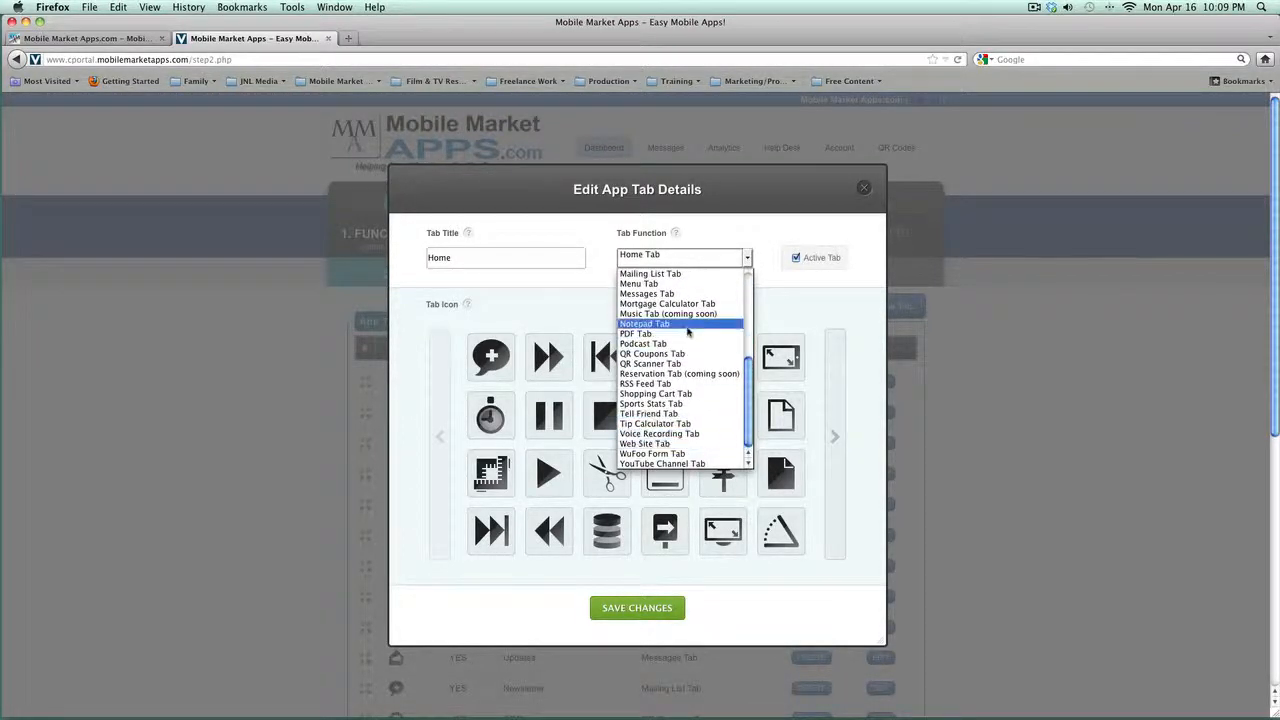
scroll(689, 335, "up", 1)
scroll(689, 335, "up", 5)
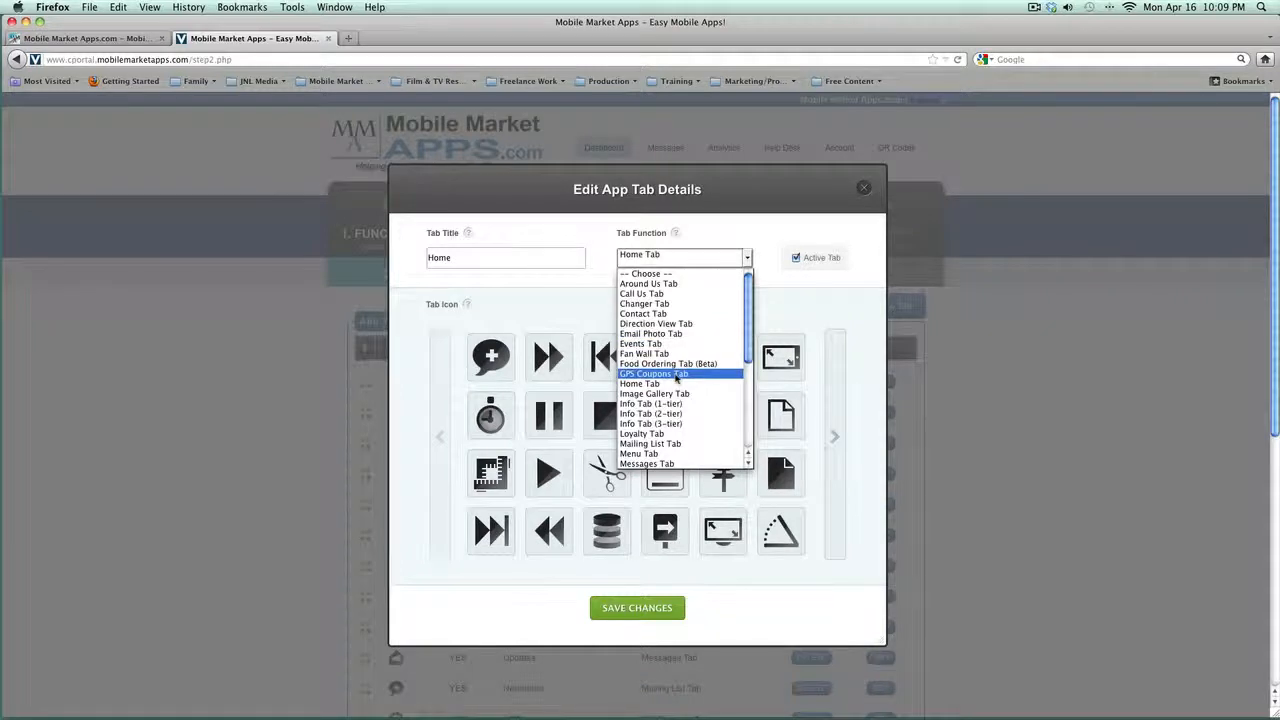
left_click(742, 258)
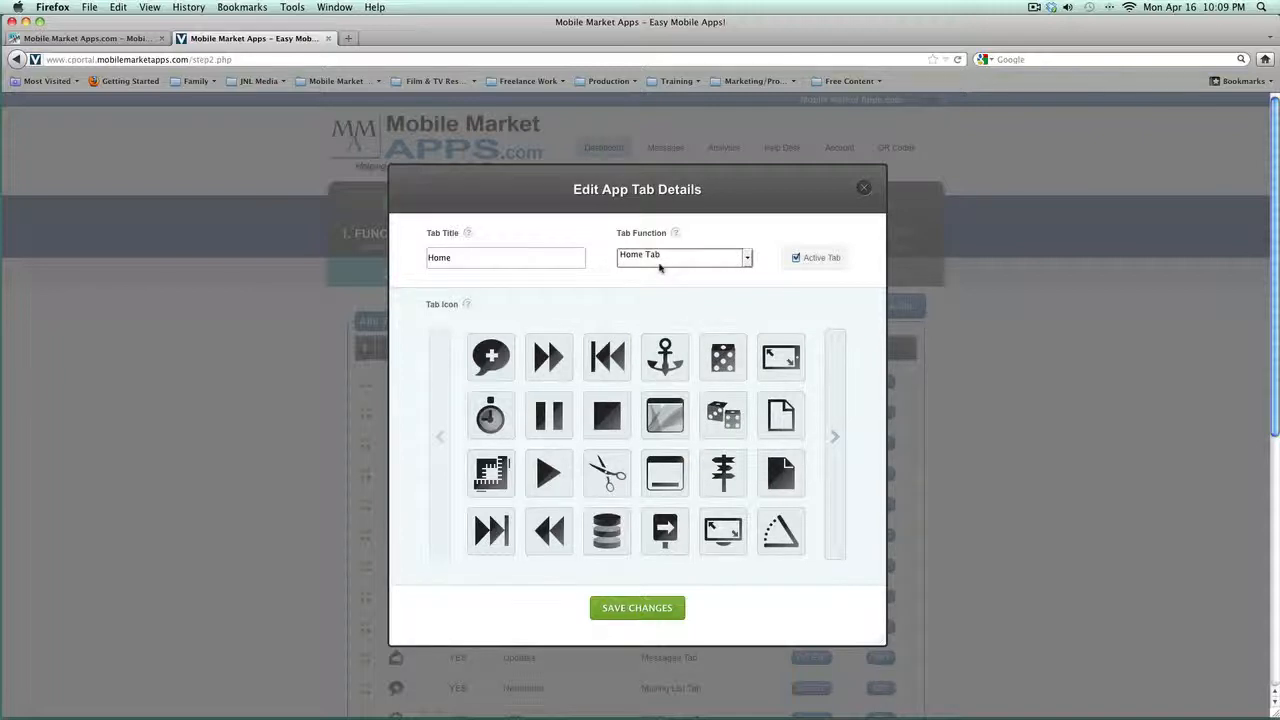
scroll(800, 399, "down", 3)
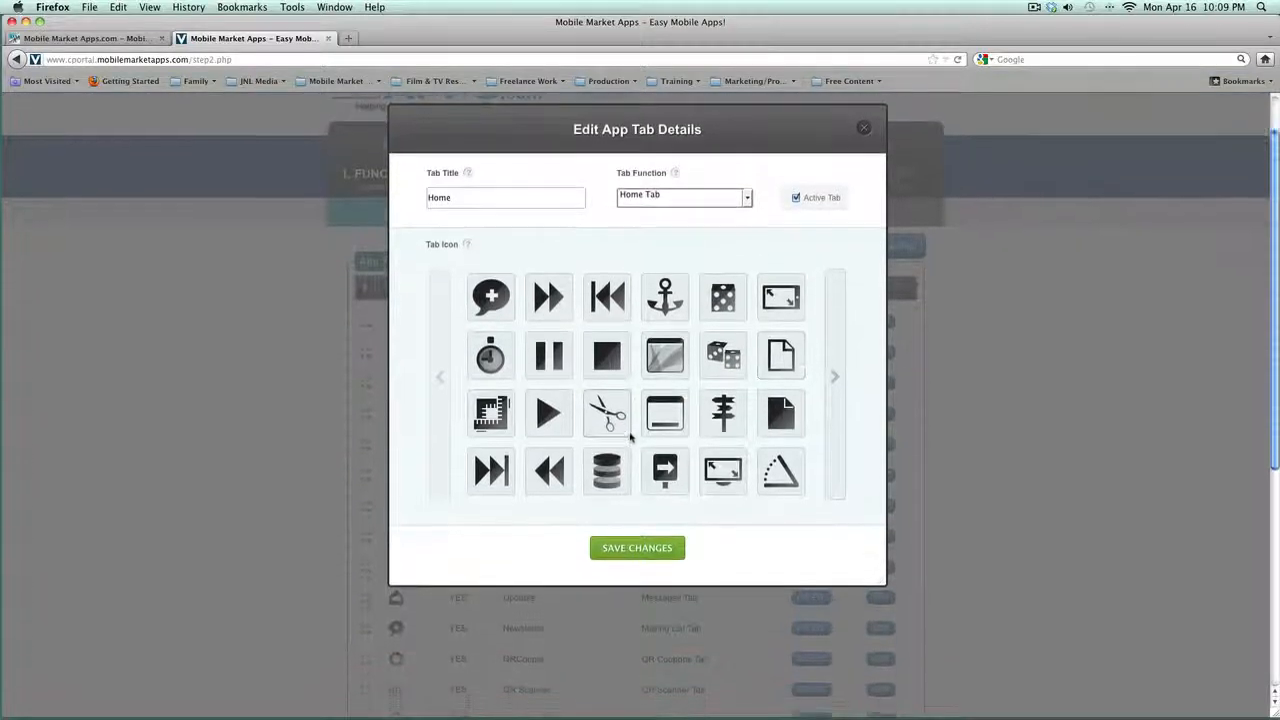
left_click(835, 366)
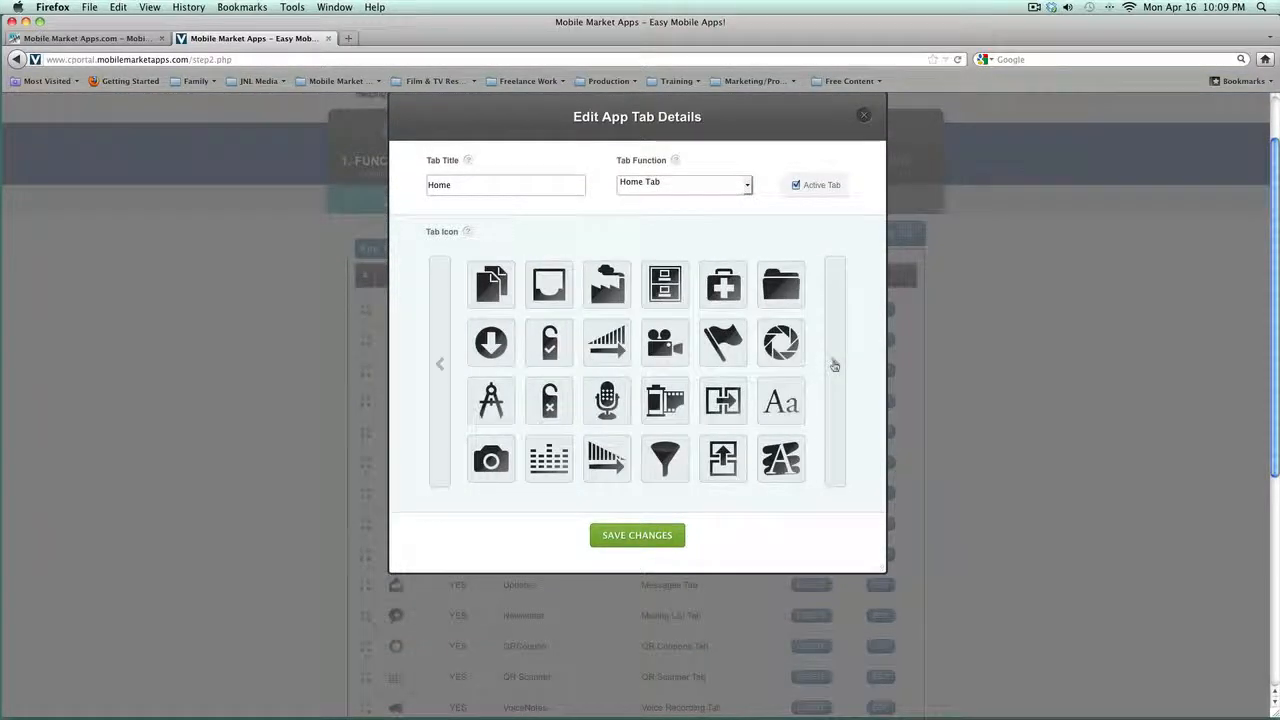
left_click(835, 366)
left_click(835, 366)
left_click(835, 366)
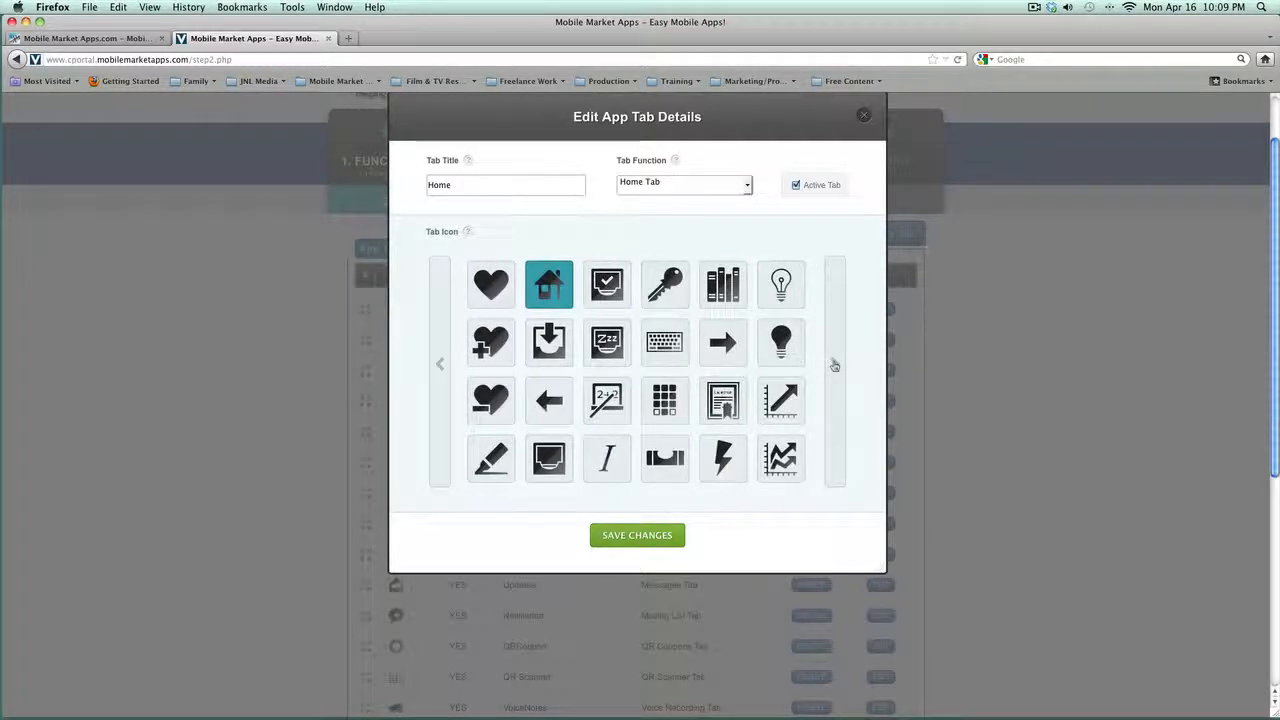
left_click(835, 366)
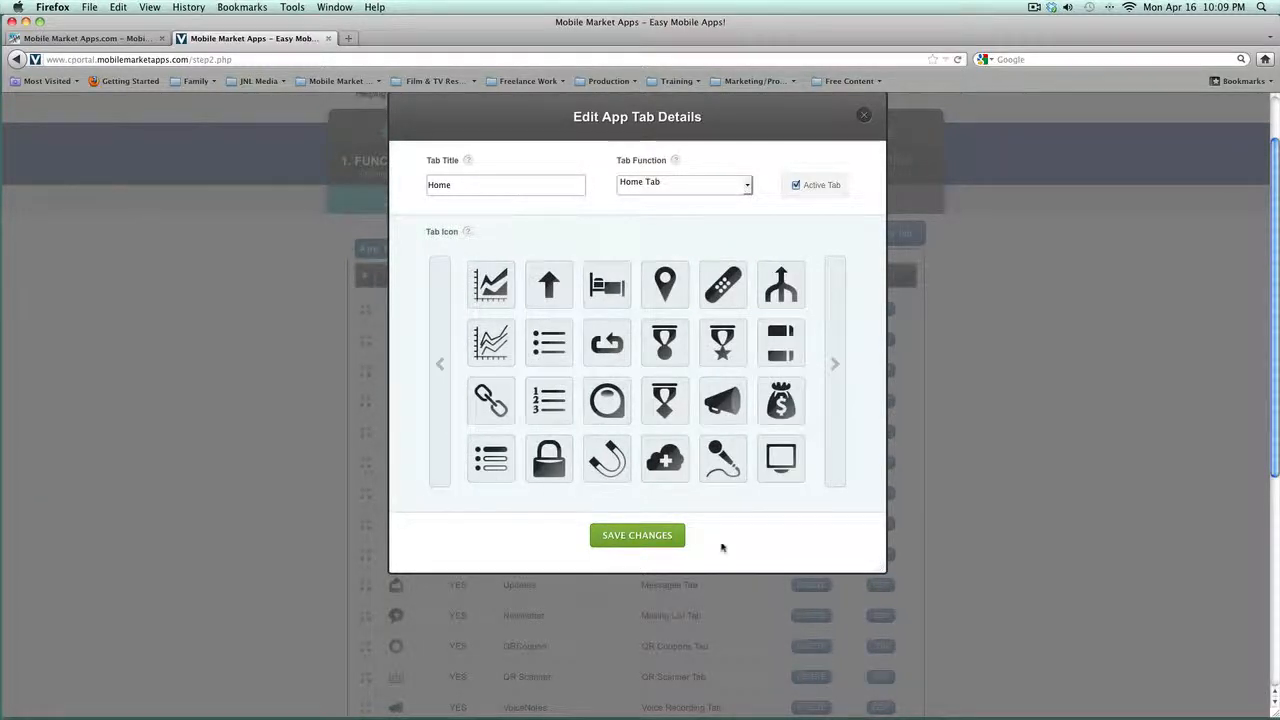
left_click(634, 536)
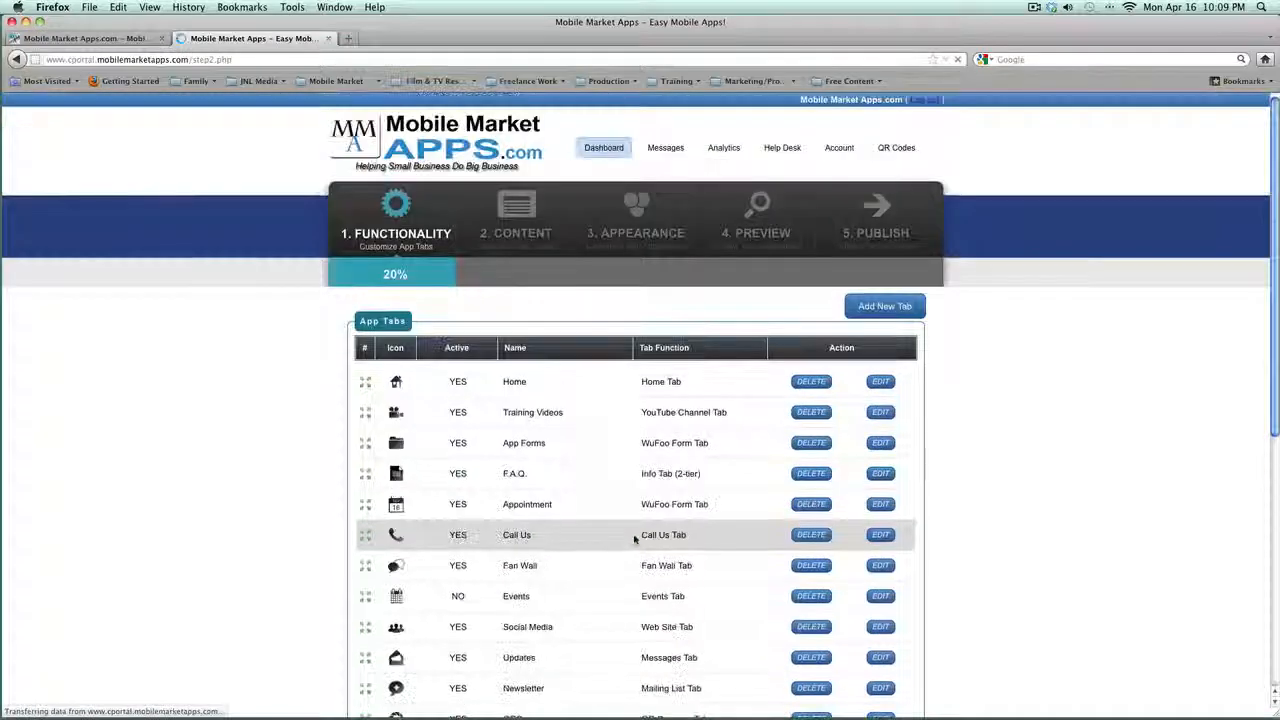
Step: Add a new app tab titled Music
scroll(634, 540, "down", 5)
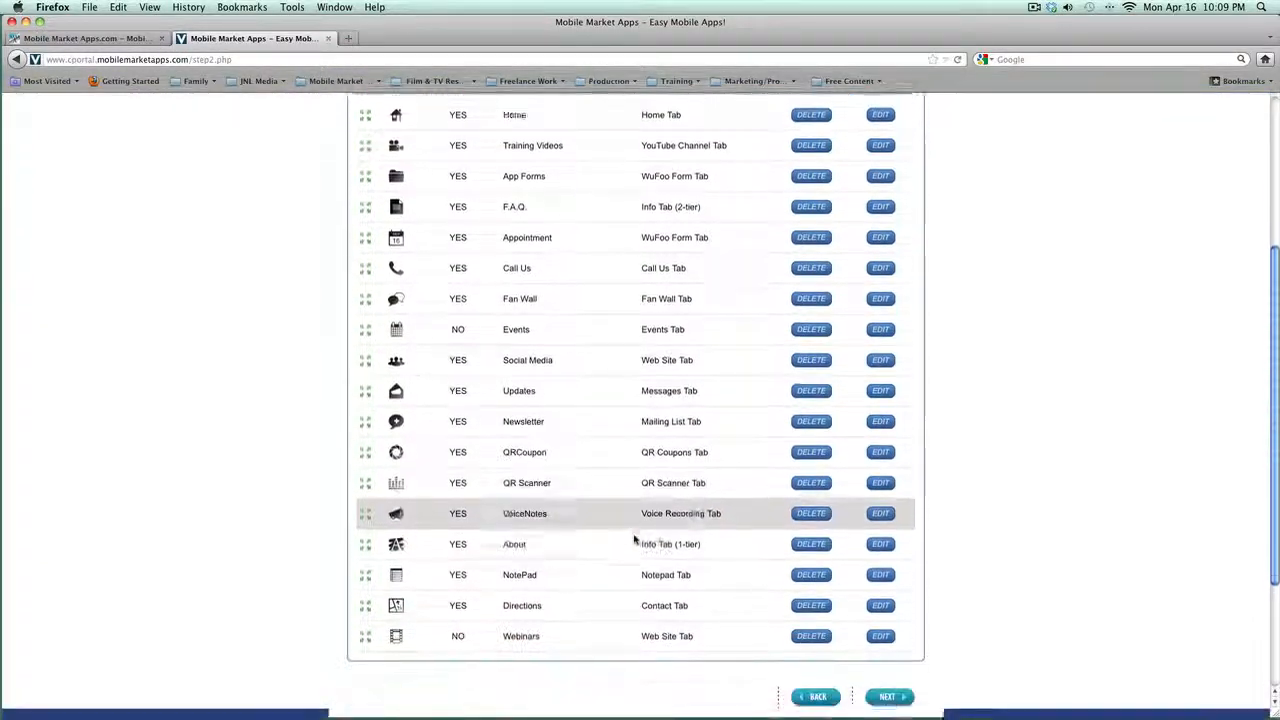
scroll(634, 534, "up", 7)
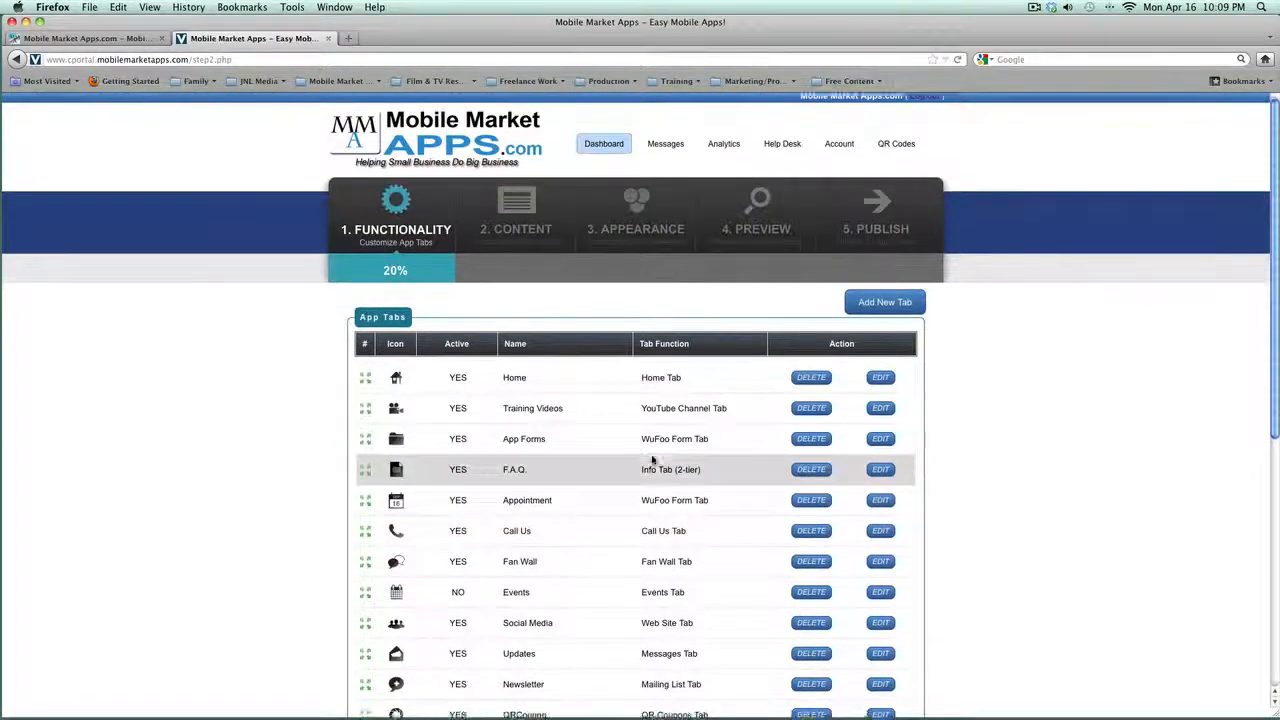
left_click(884, 307)
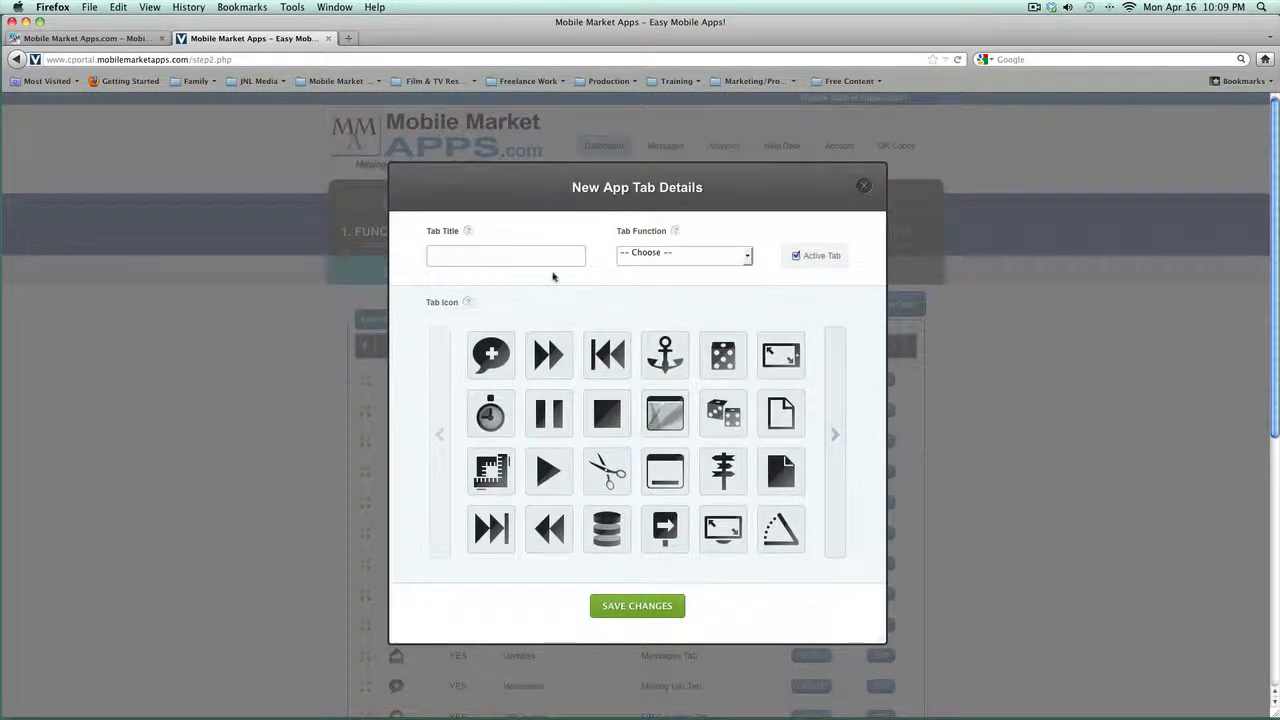
left_click(490, 256)
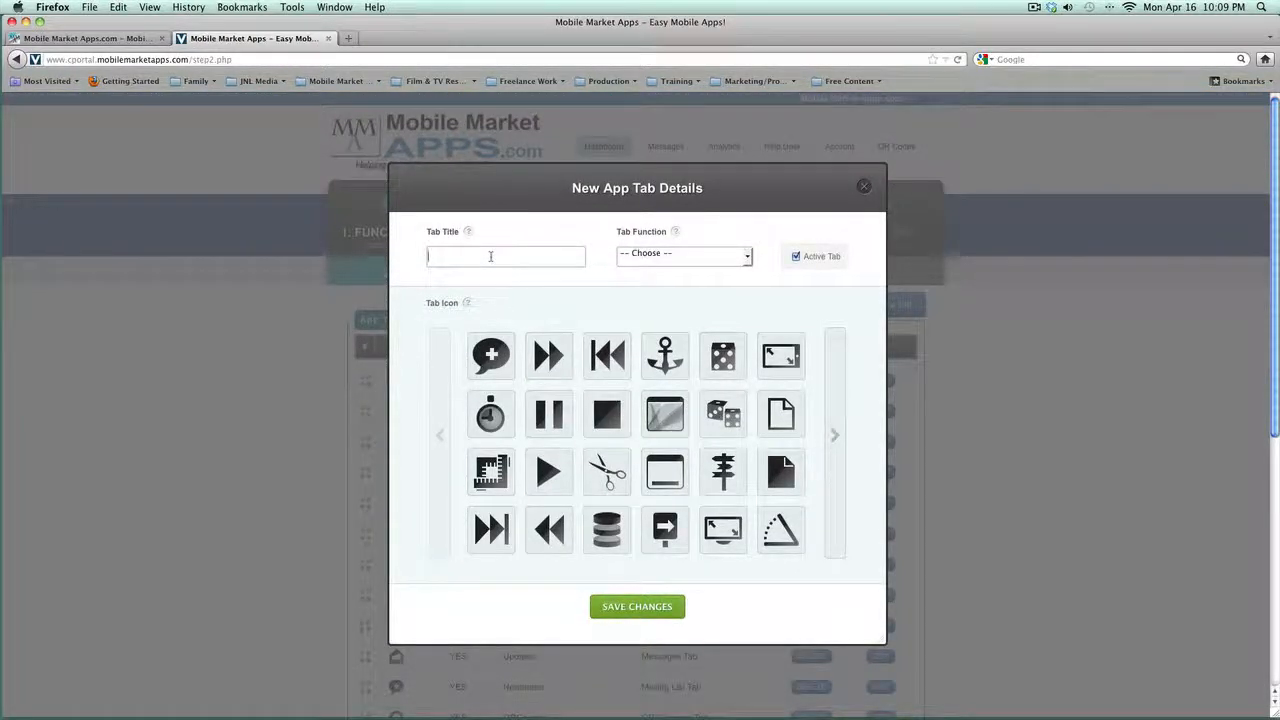
type("Music")
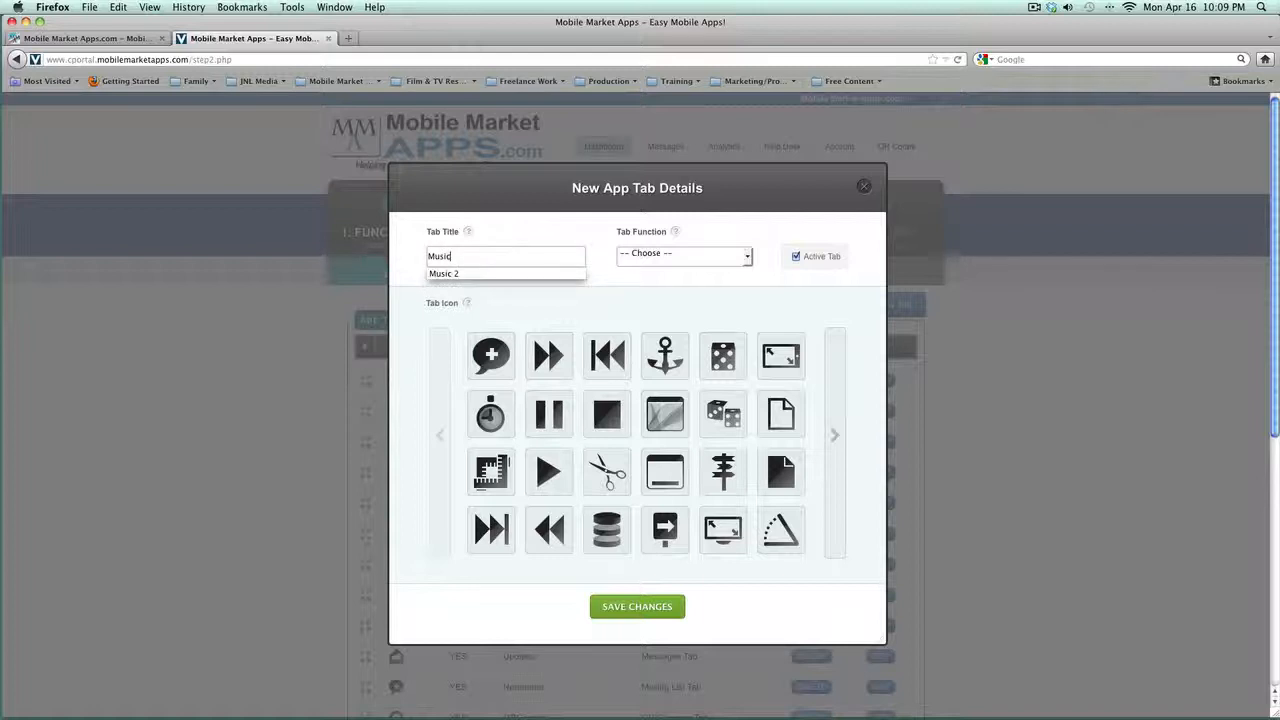
Step: Make the Music tab a Podcast Tab with the microphone icon and save it
left_click(645, 258)
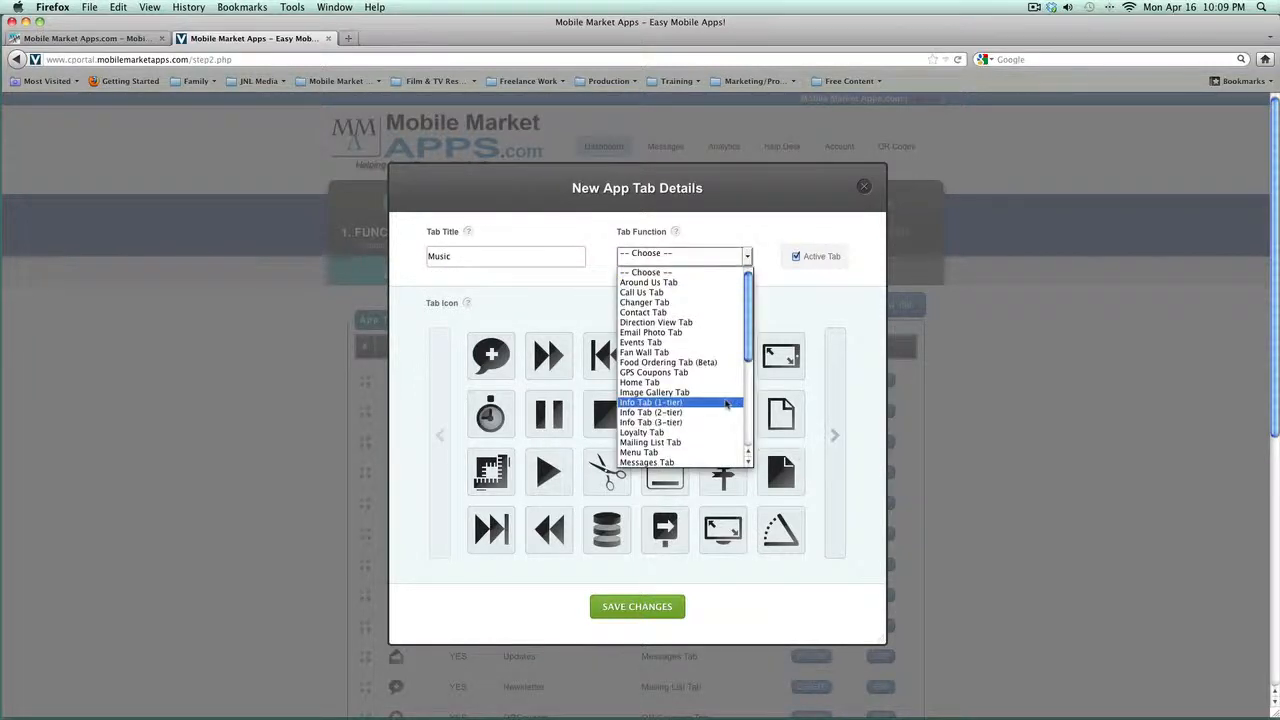
scroll(726, 403, "down", 3)
scroll(726, 403, "down", 1)
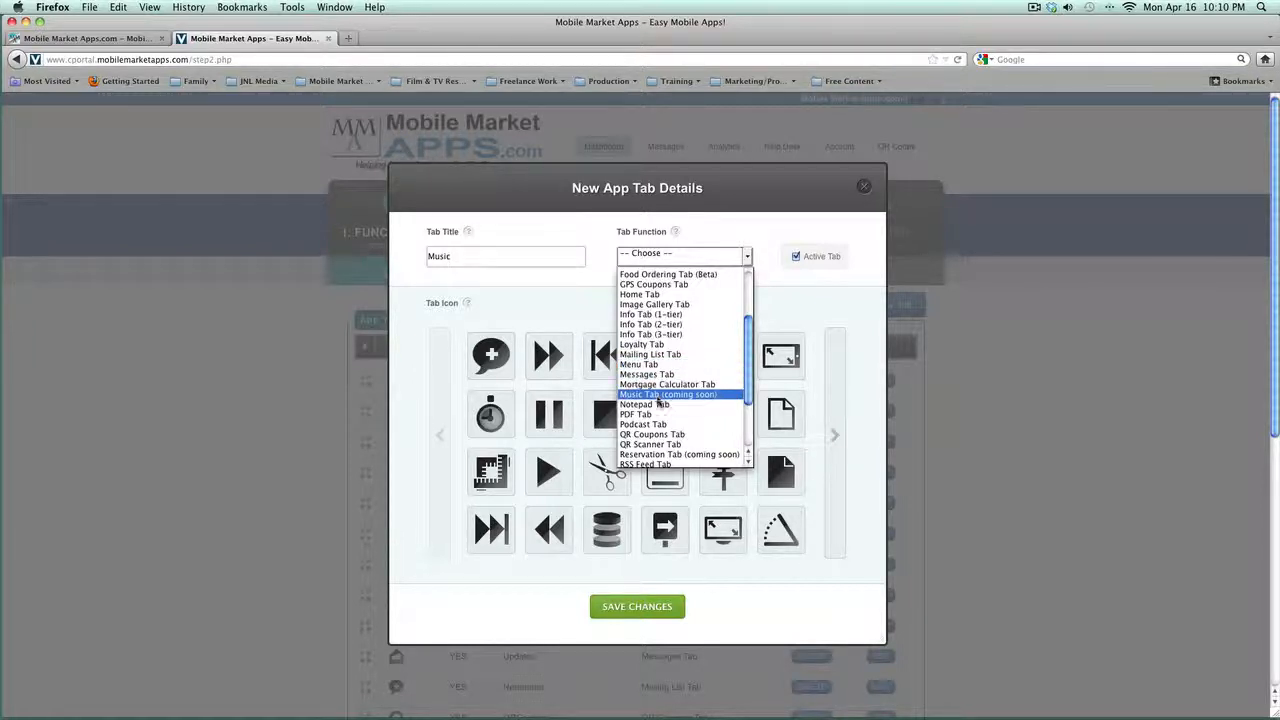
scroll(659, 403, "down", 3)
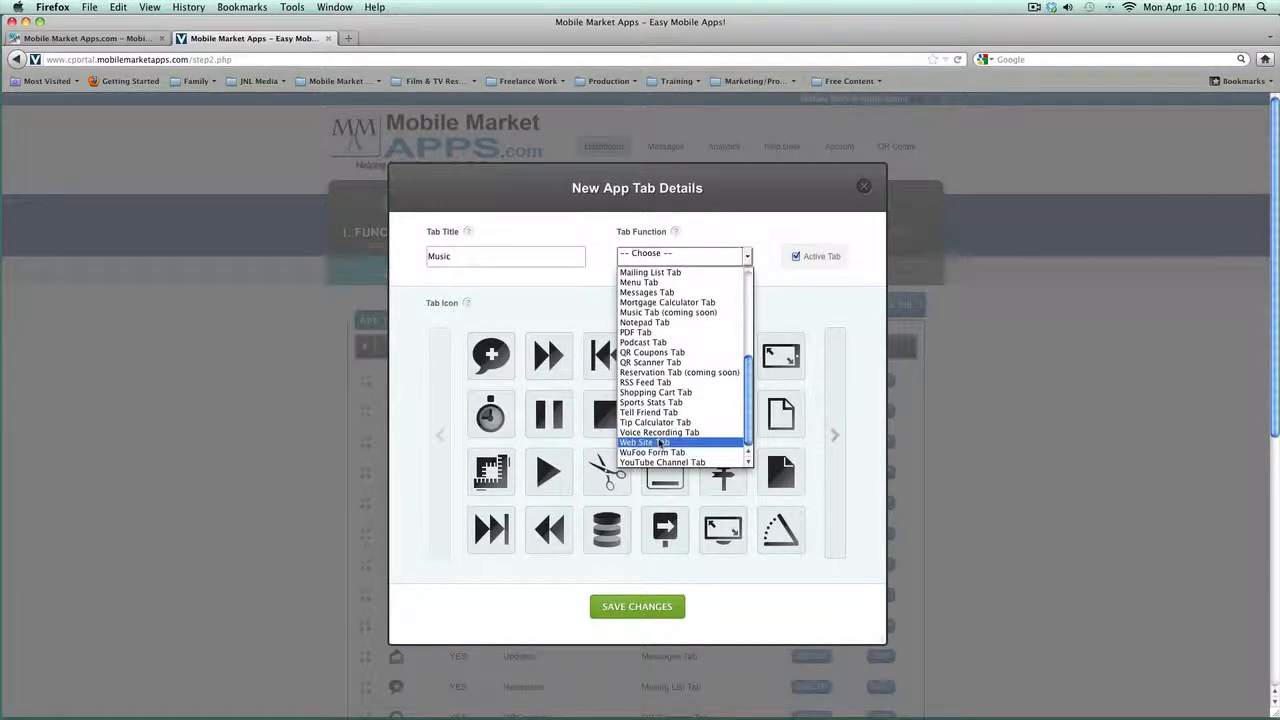
left_click(766, 266)
left_click(747, 262)
scroll(665, 400, "down", 2)
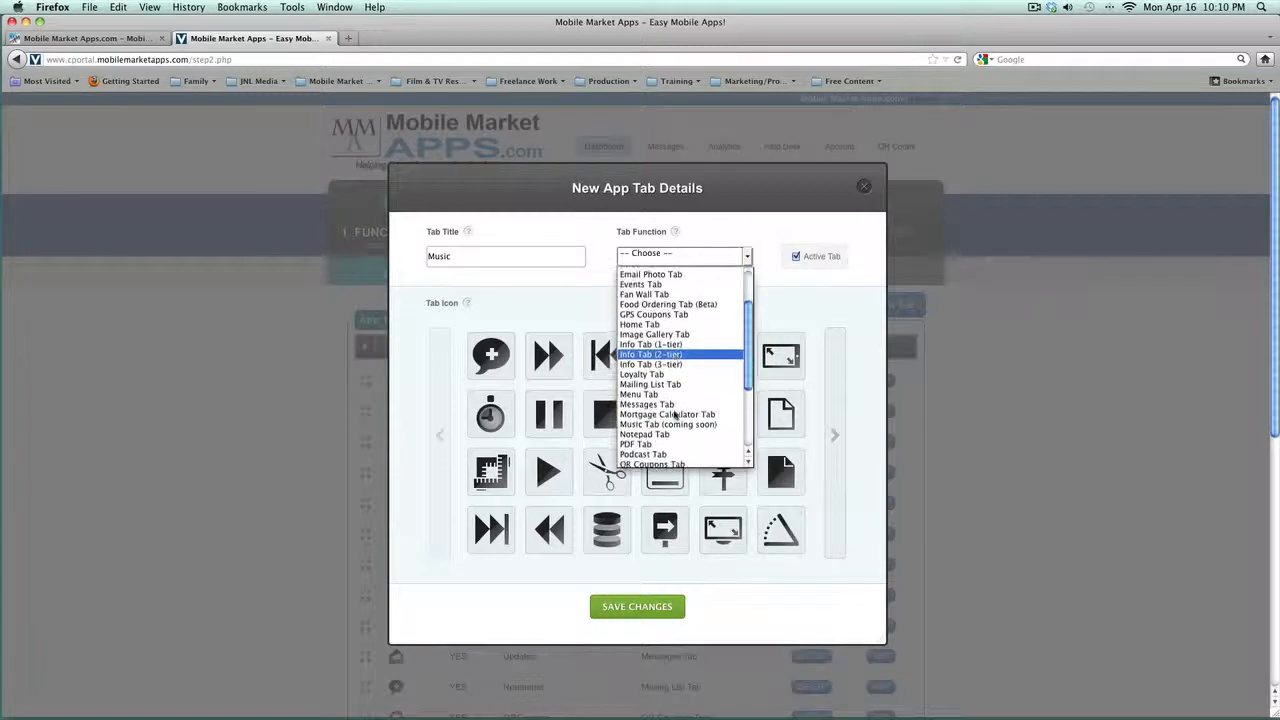
left_click(645, 454)
left_click(443, 440)
left_click(443, 440)
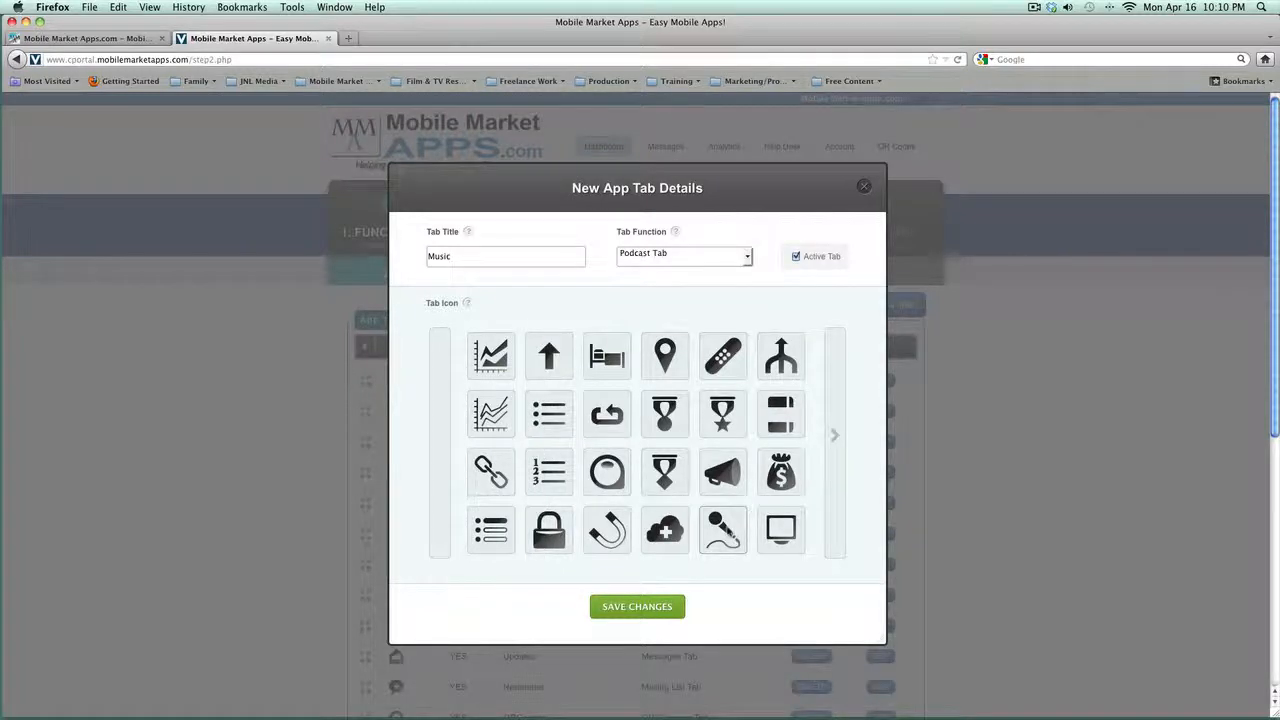
left_click(727, 531)
left_click(637, 600)
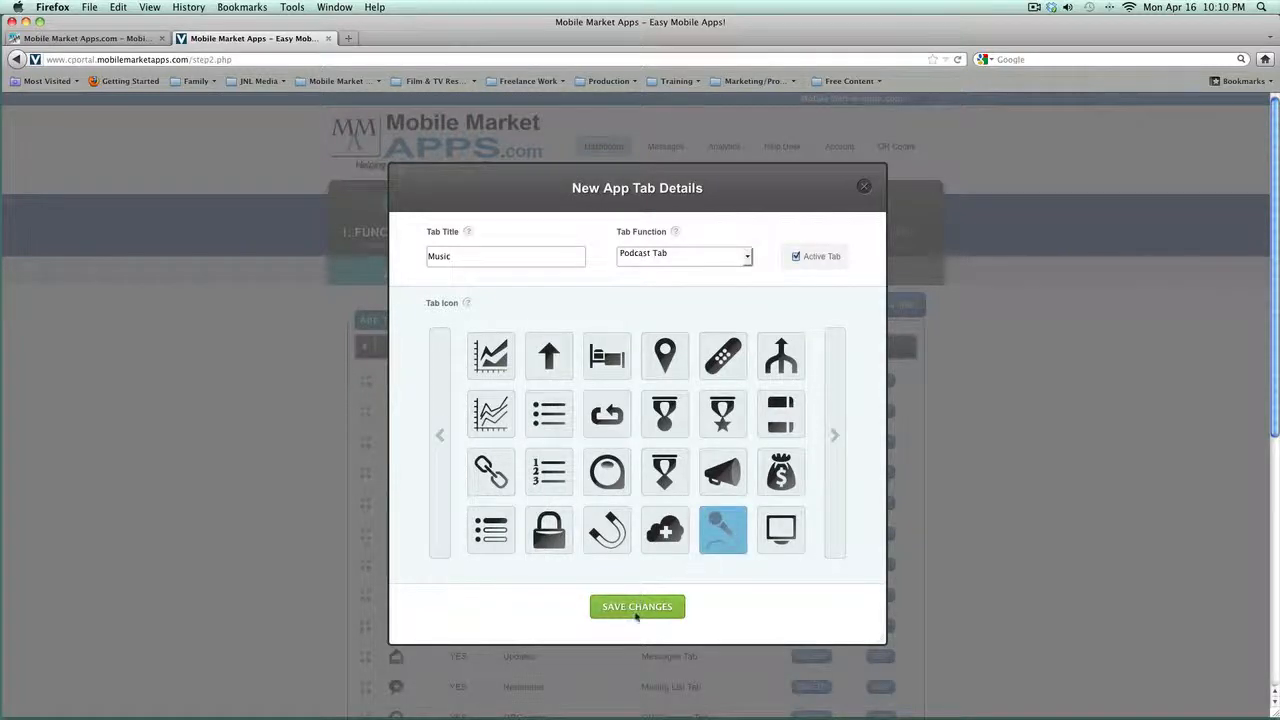
scroll(621, 552, "down", 8)
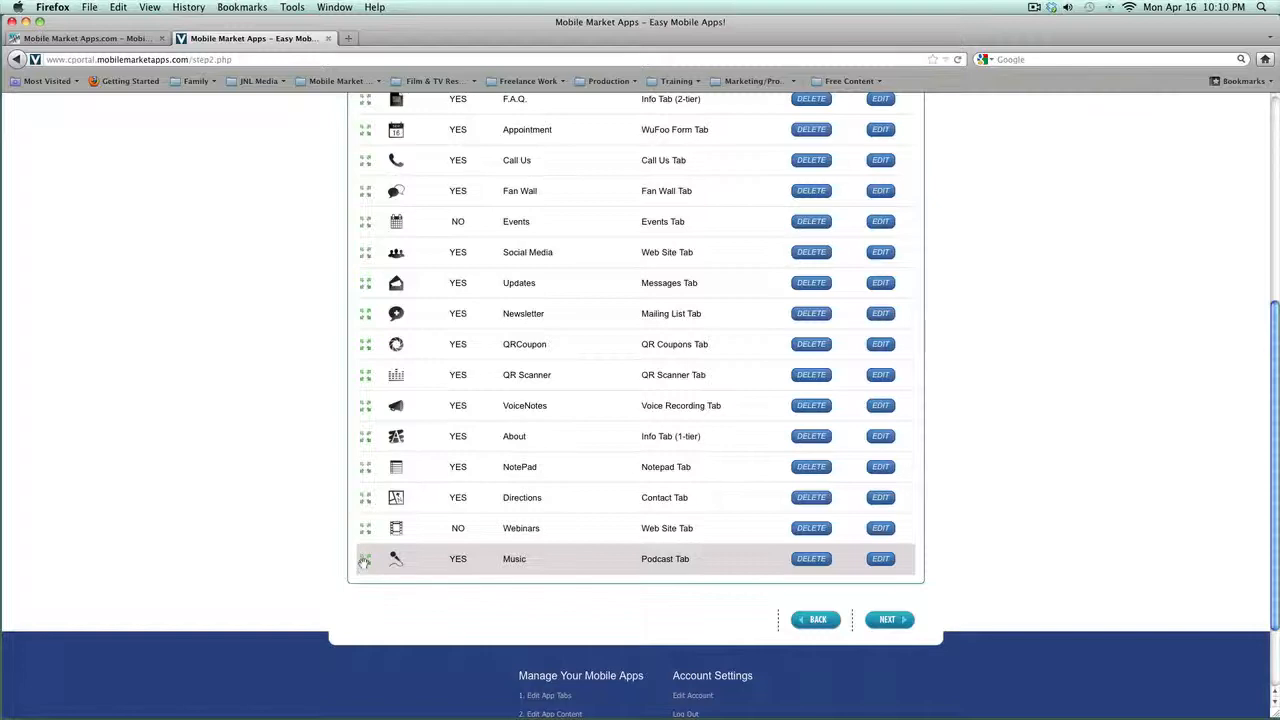
Step: Drag the Music tab to just below Newsletter, then continue to the Content step
left_click_drag(364, 561, 414, 394)
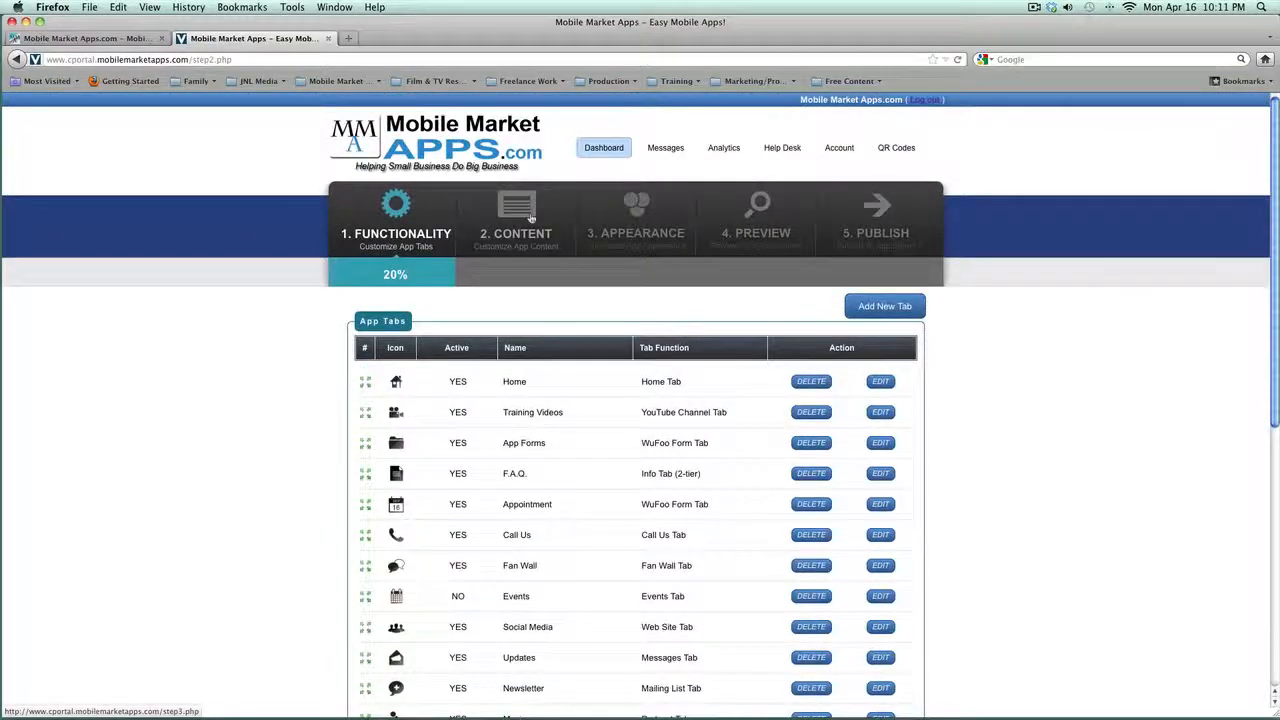
left_click(524, 218)
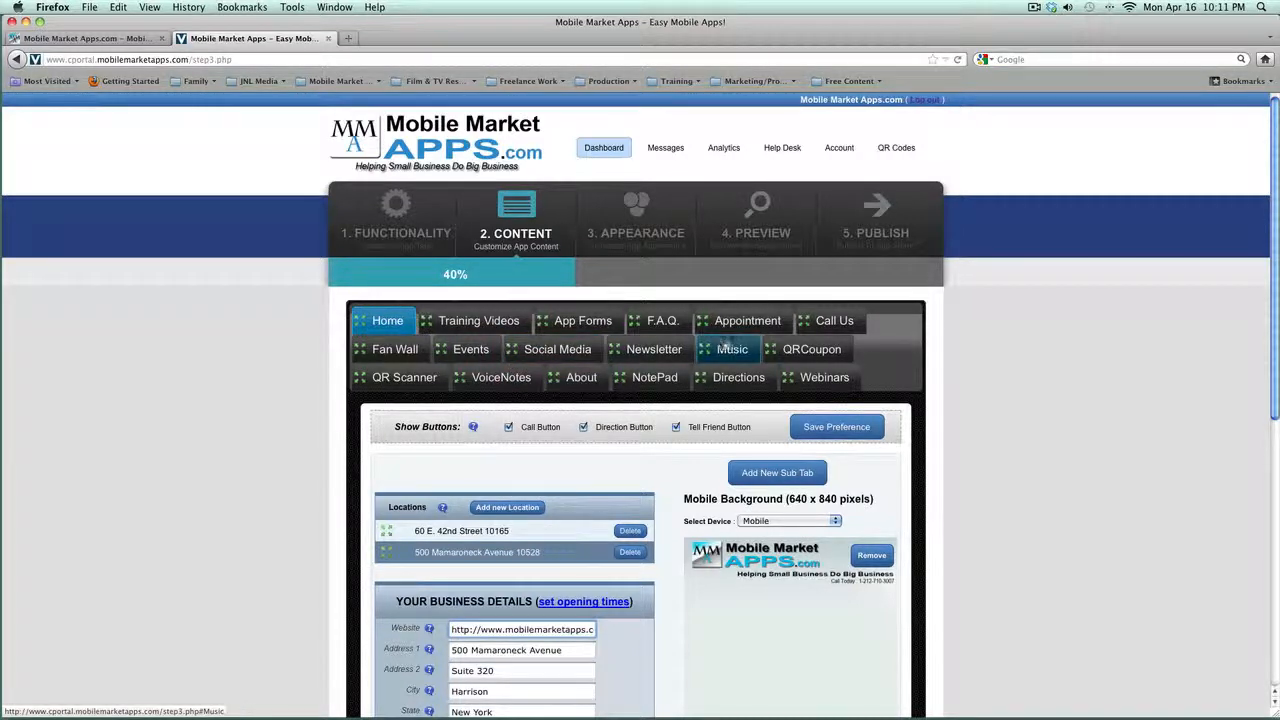
left_click(732, 350)
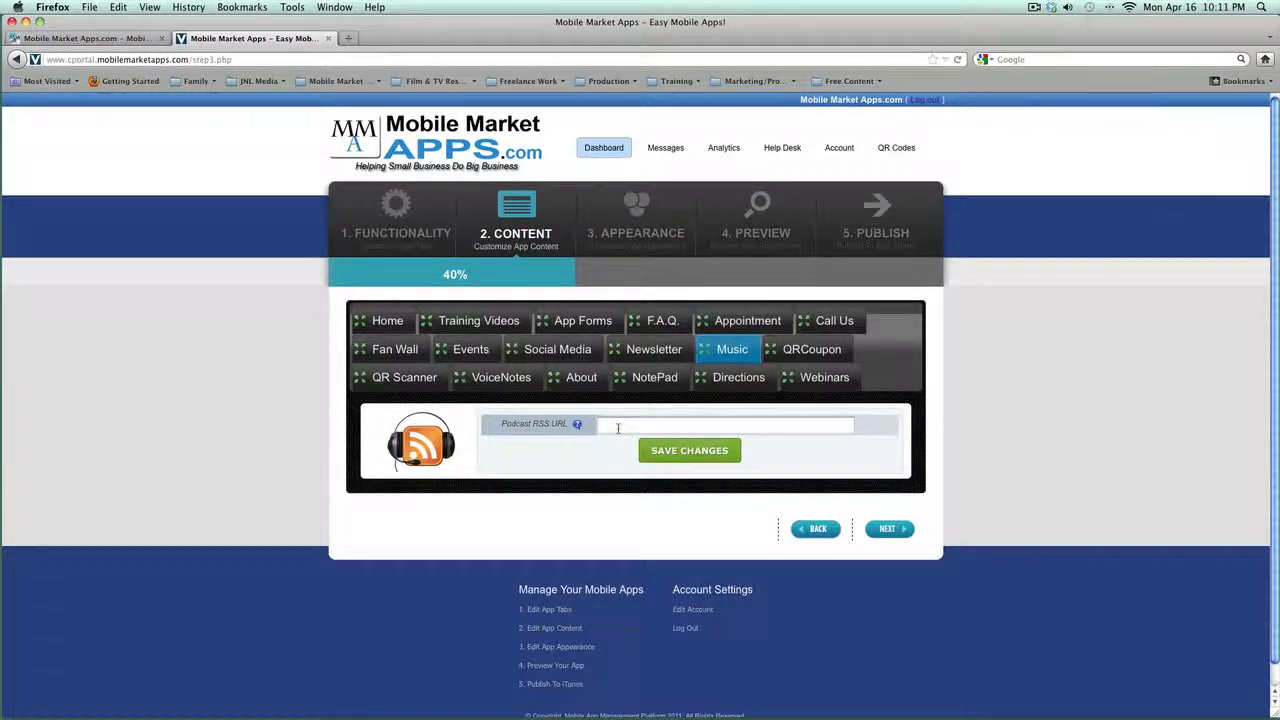
left_click(389, 322)
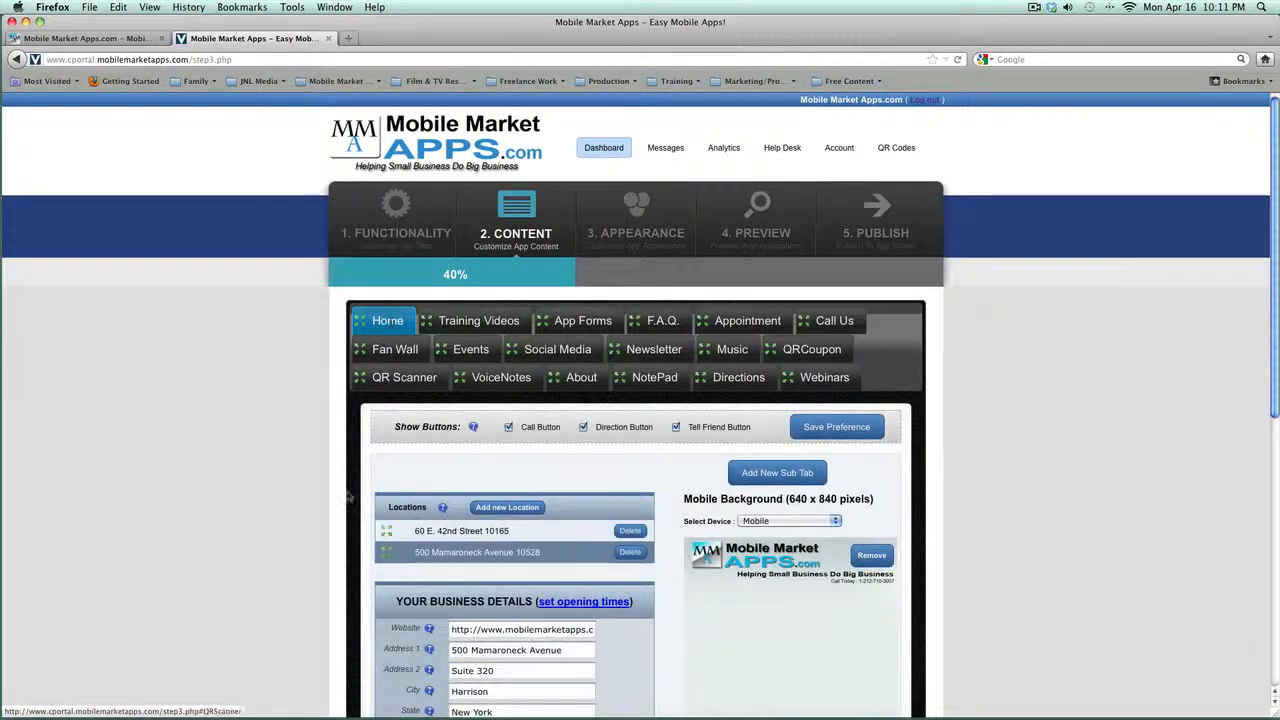
scroll(321, 492, "down", 5)
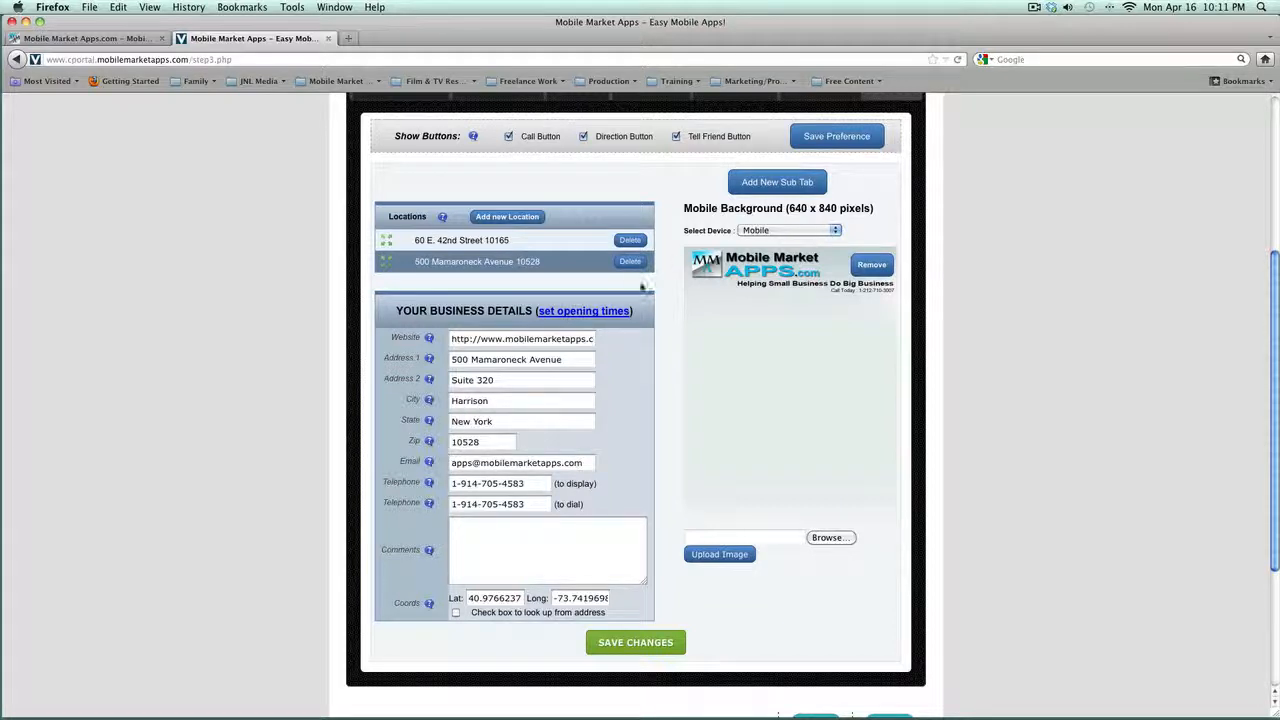
left_click(508, 244)
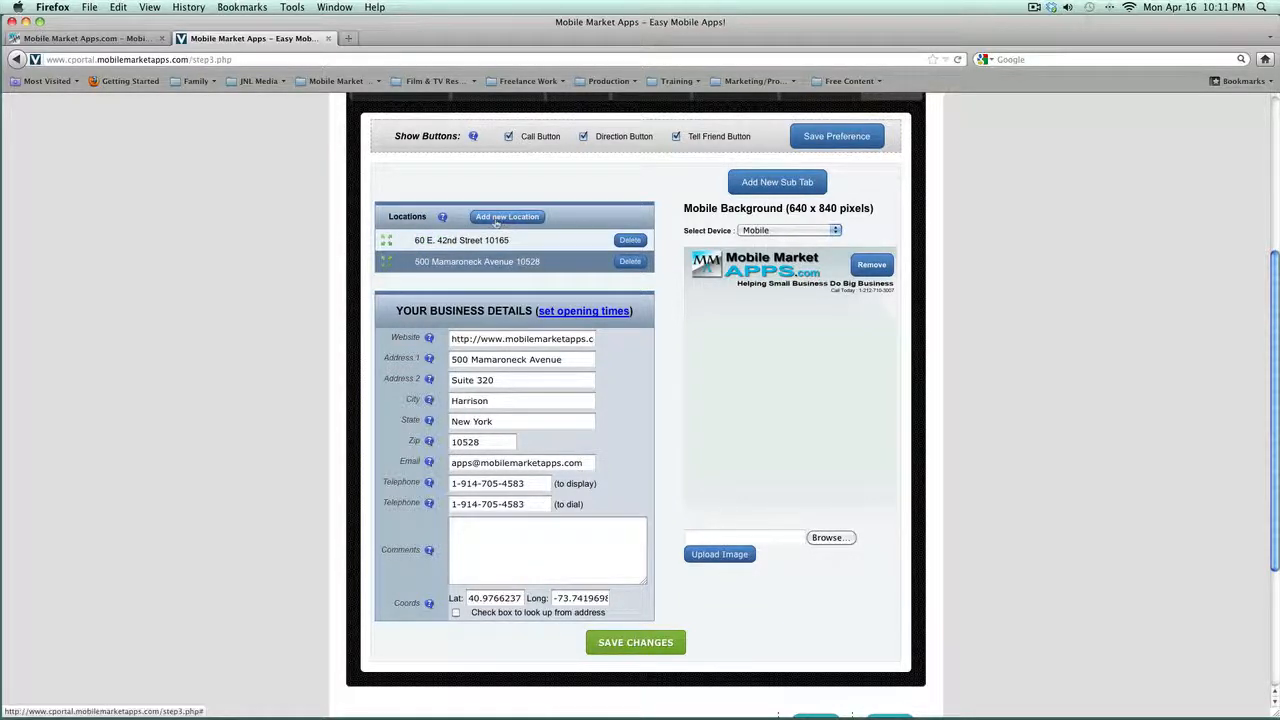
left_click(495, 219)
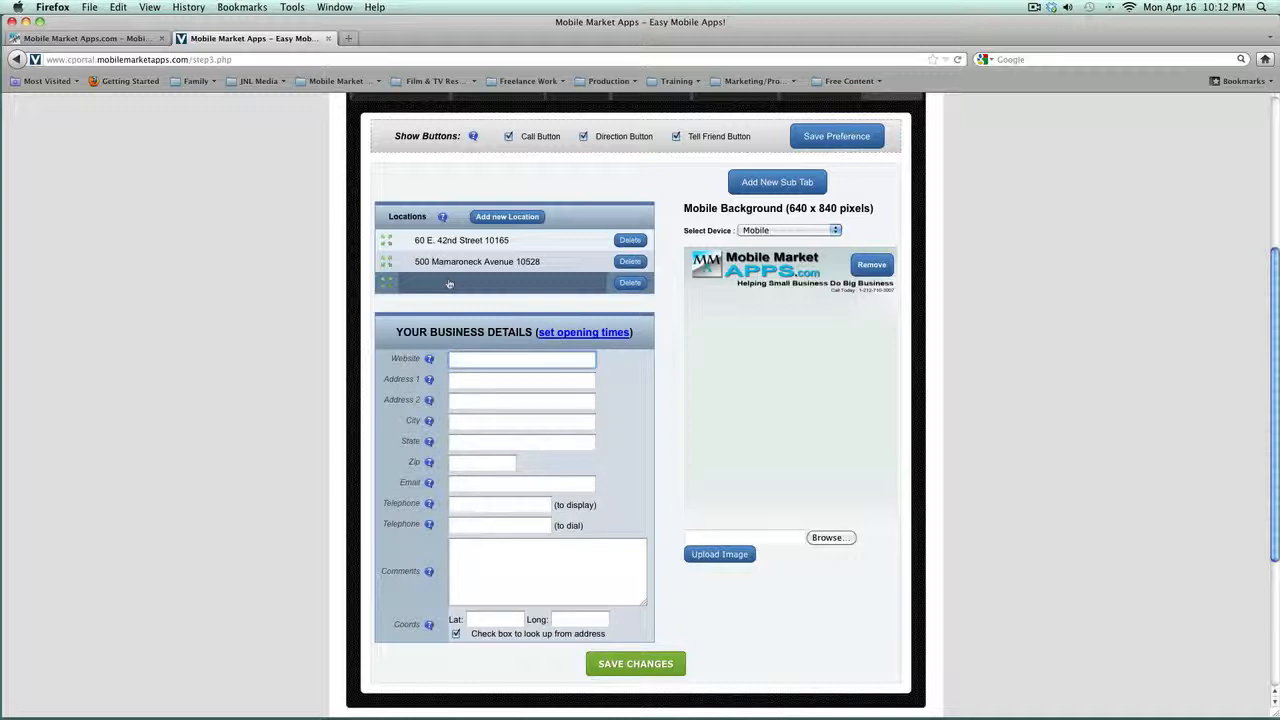
left_click(455, 261)
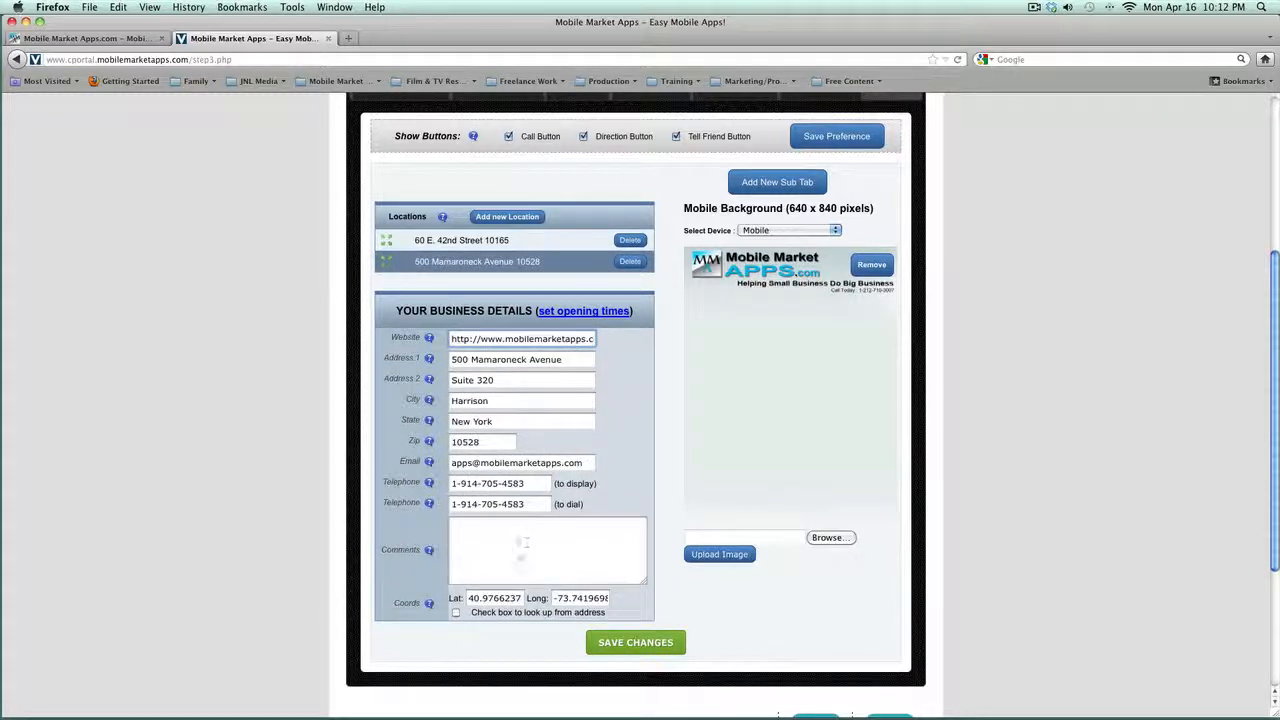
scroll(522, 558, "up", 5)
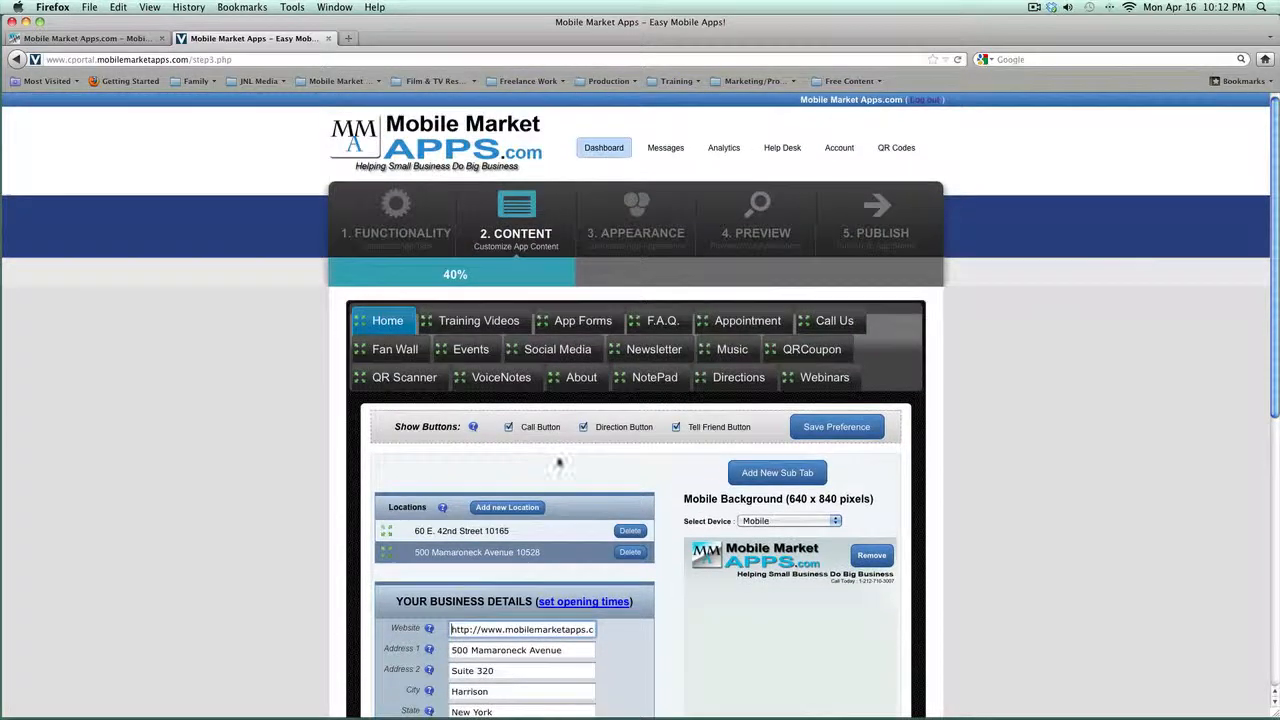
Step: Save the Training Videos YouTube channel setting and review the App Forms and F.A.Q. content
left_click(468, 321)
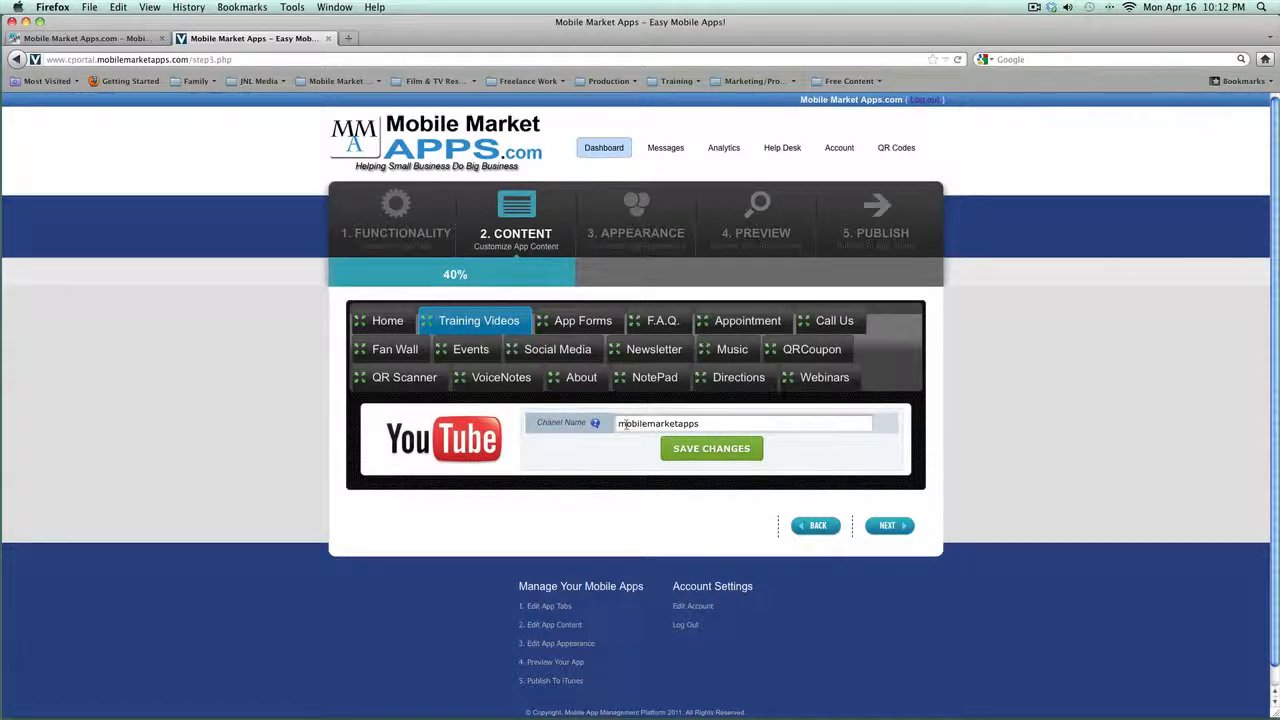
left_click(722, 452)
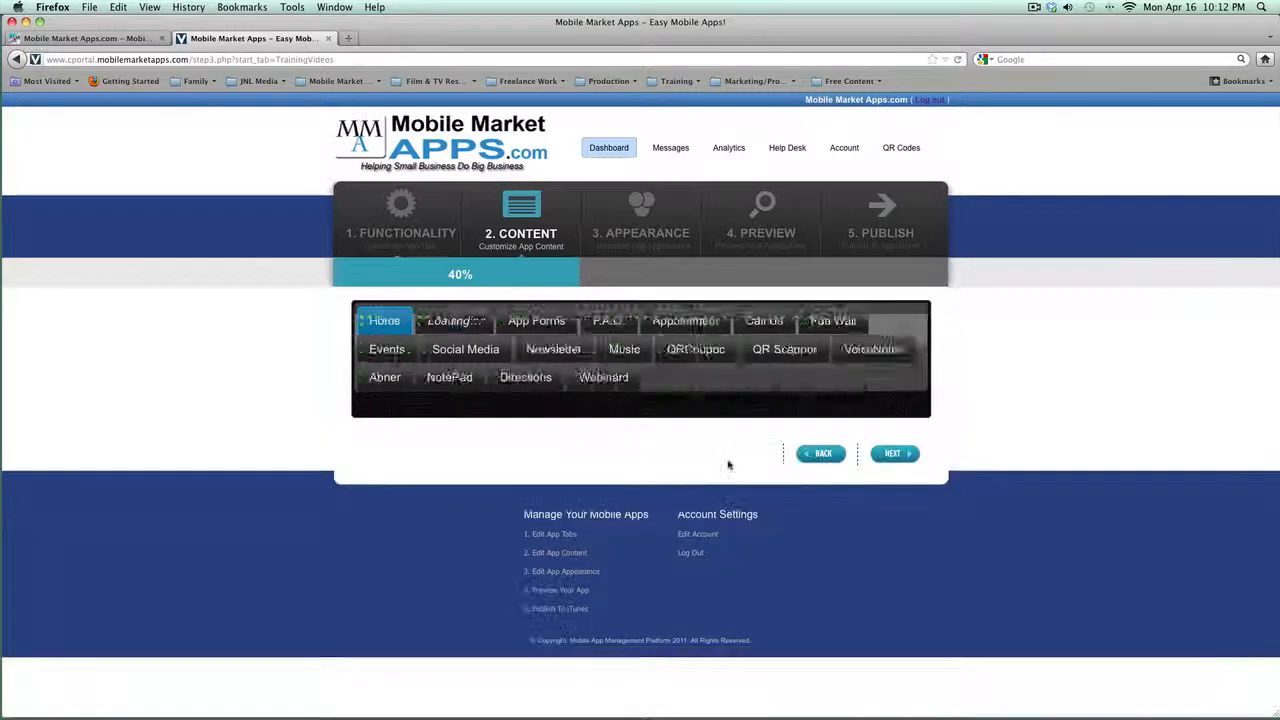
left_click(552, 323)
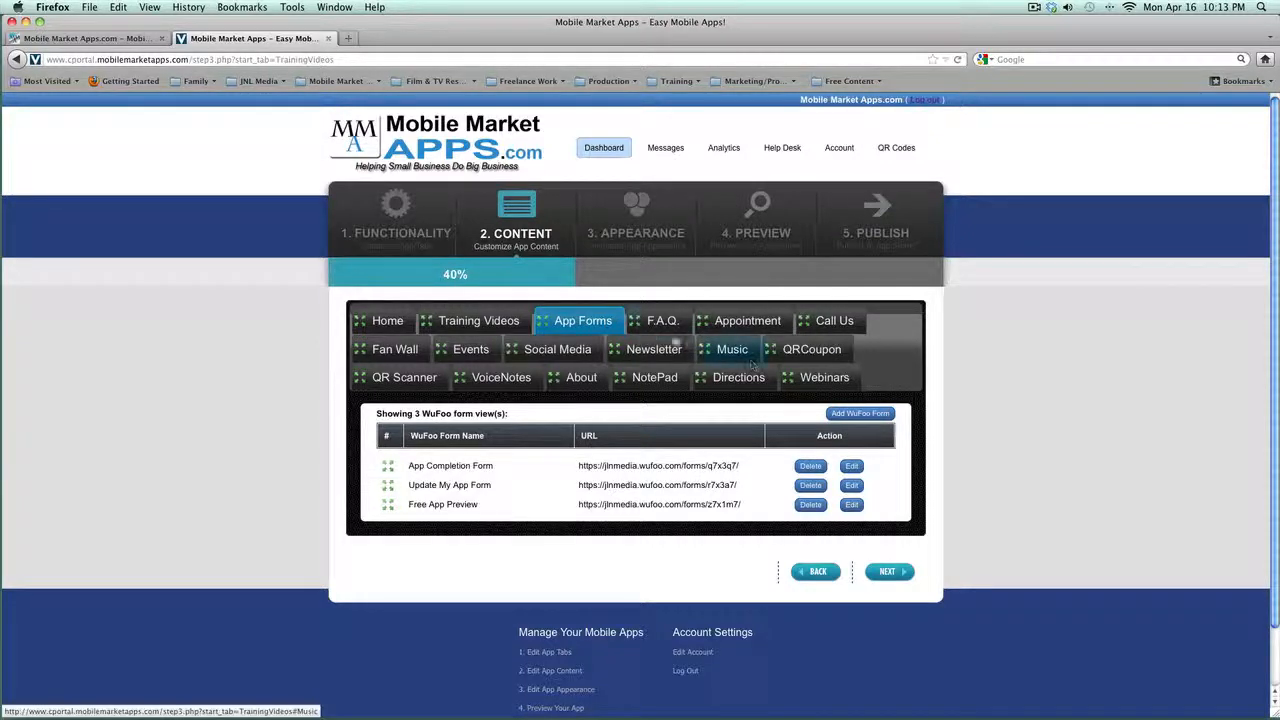
left_click(664, 322)
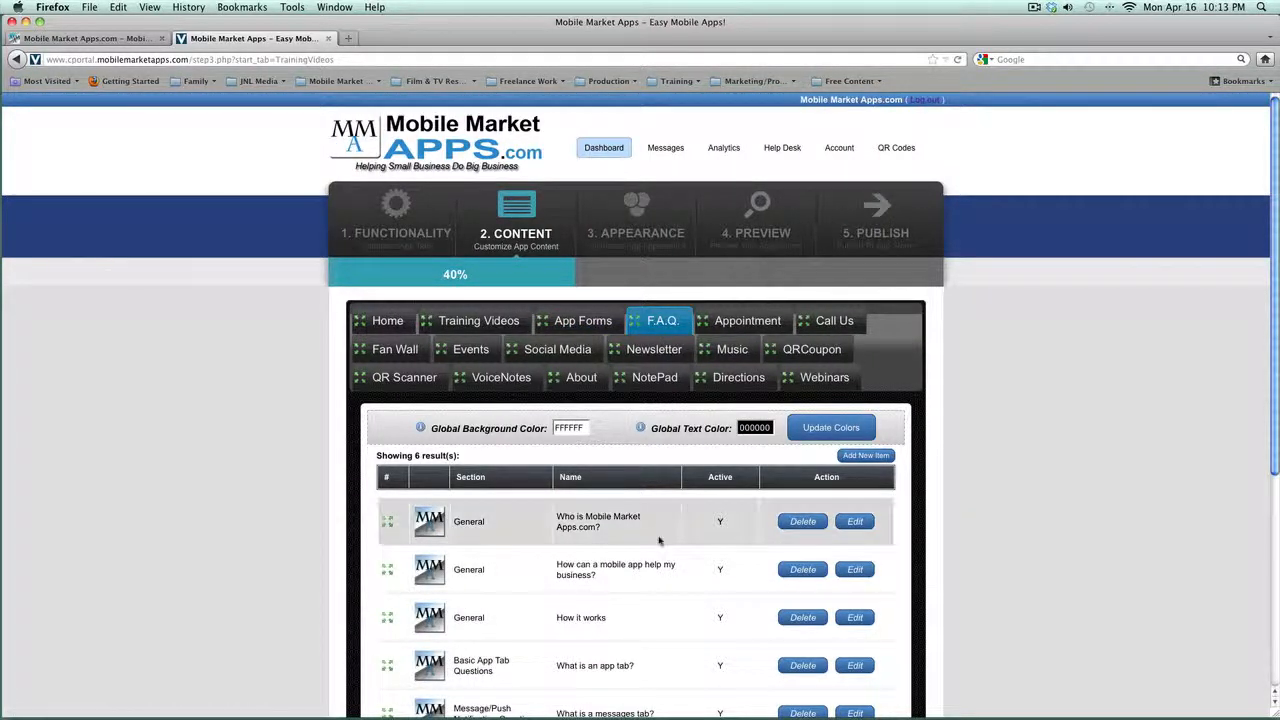
scroll(656, 535, "down", 3)
scroll(659, 541, "up", 3)
Step: Review the Newsletter, Music, QRCoupon, QR Scanner and About content, then proceed to Appearance
left_click(654, 349)
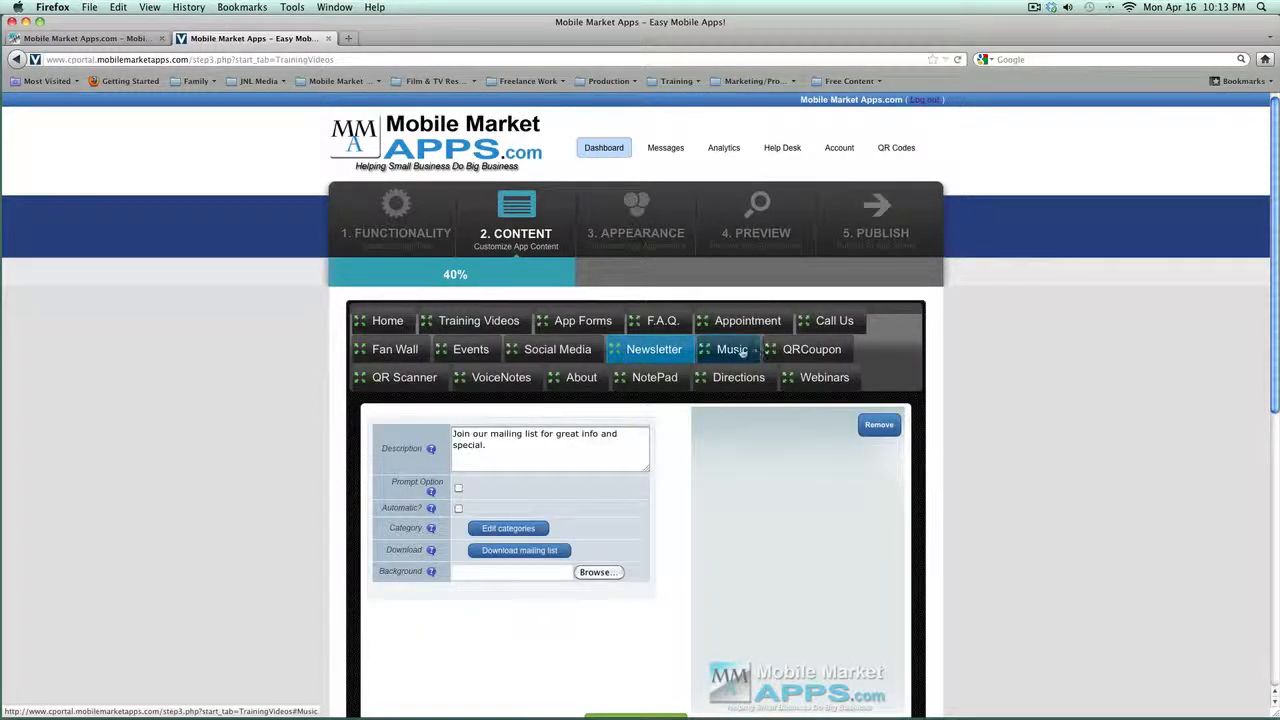
left_click(734, 349)
left_click(815, 349)
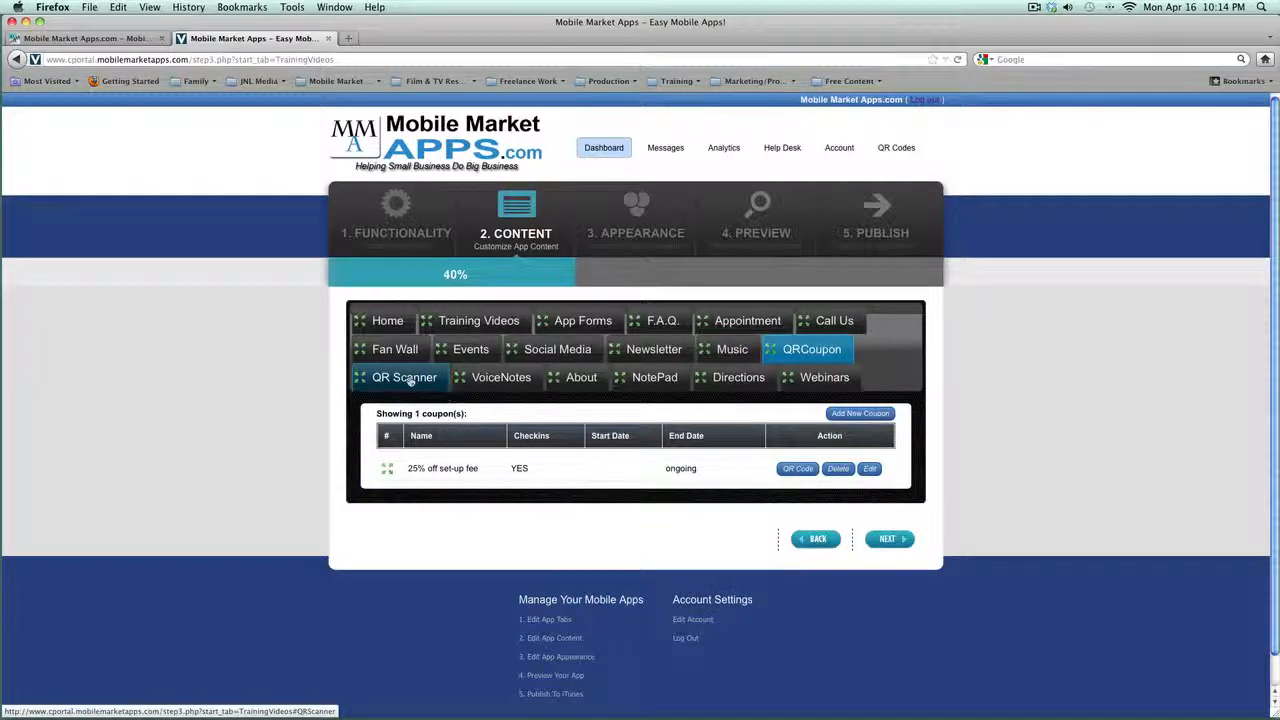
left_click(408, 377)
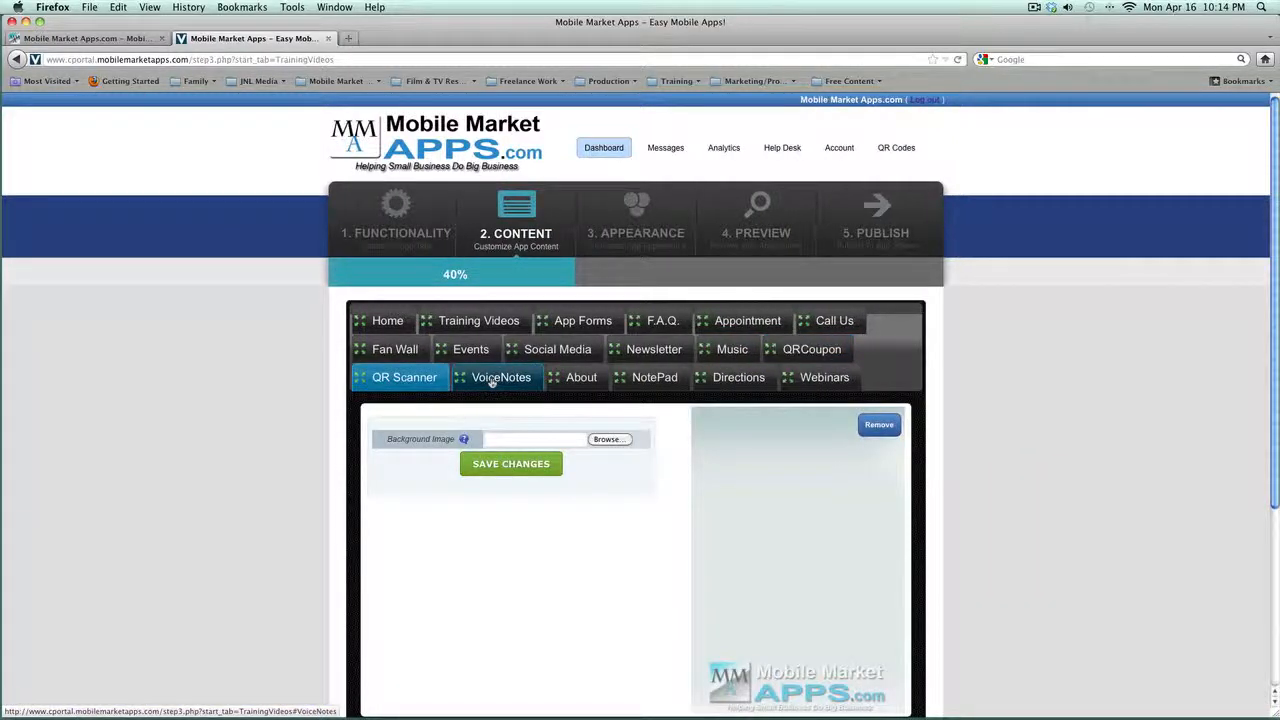
left_click(581, 377)
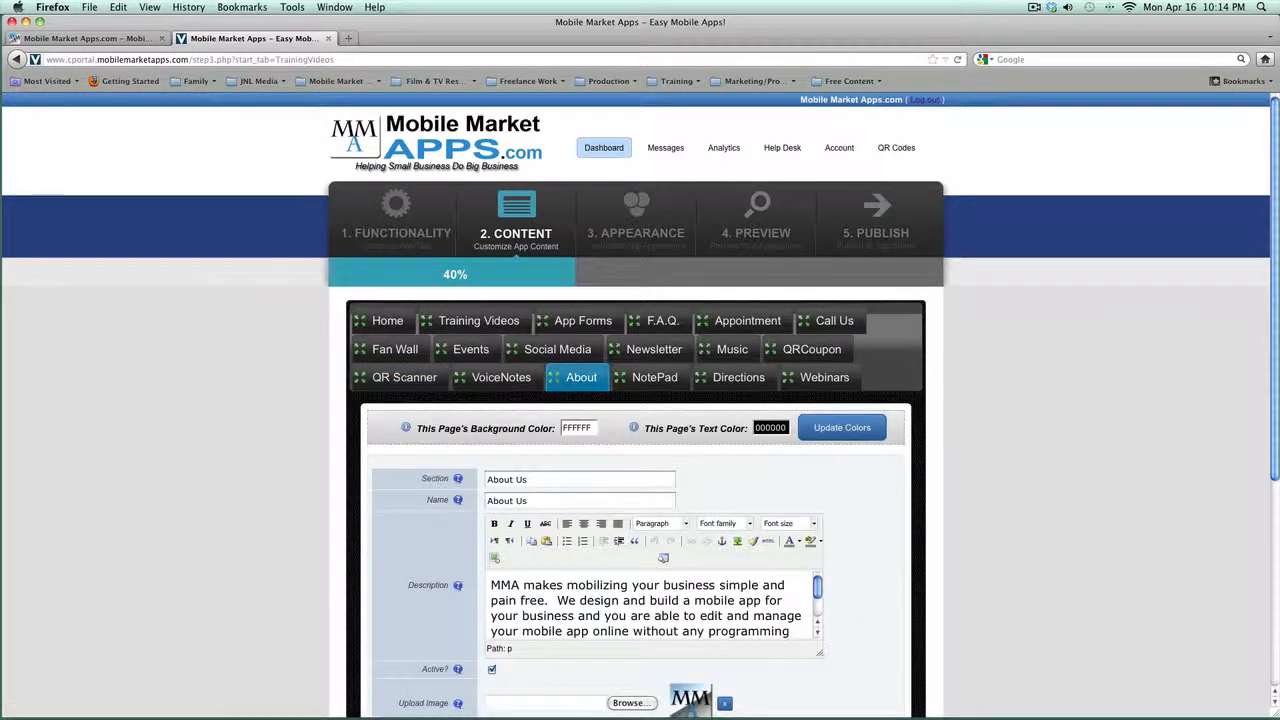
left_click(638, 208)
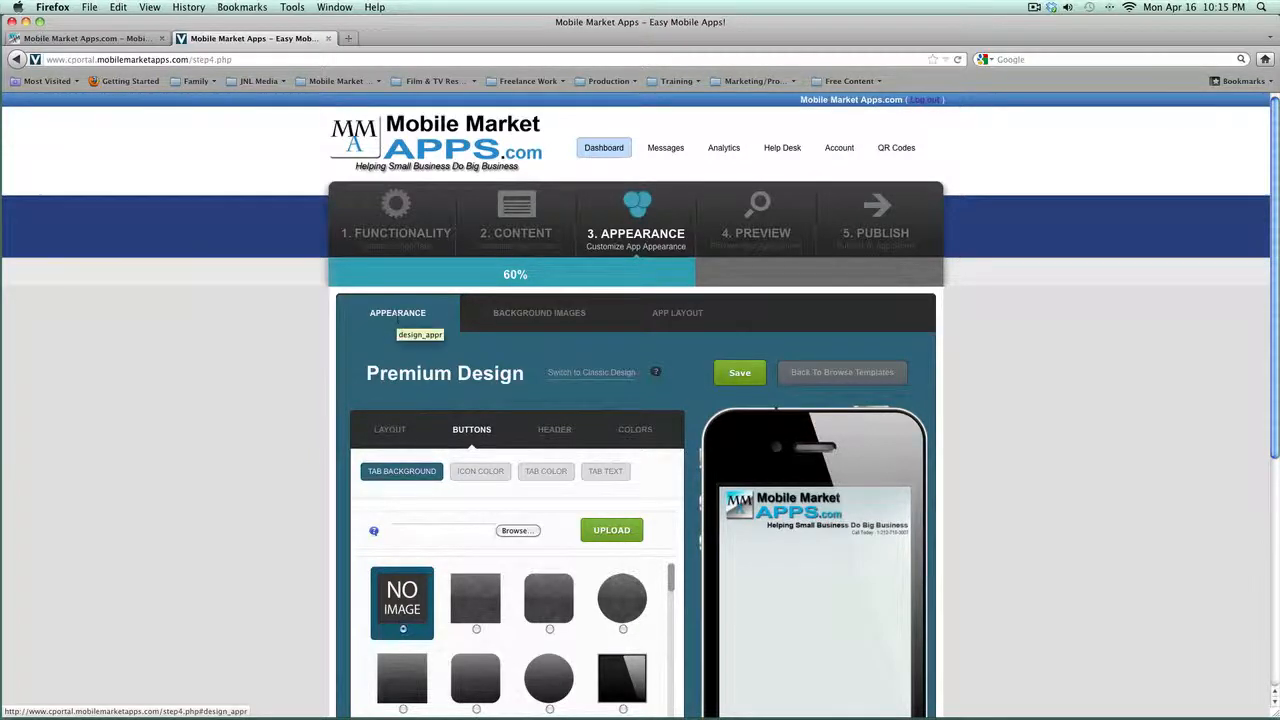
left_click(553, 314)
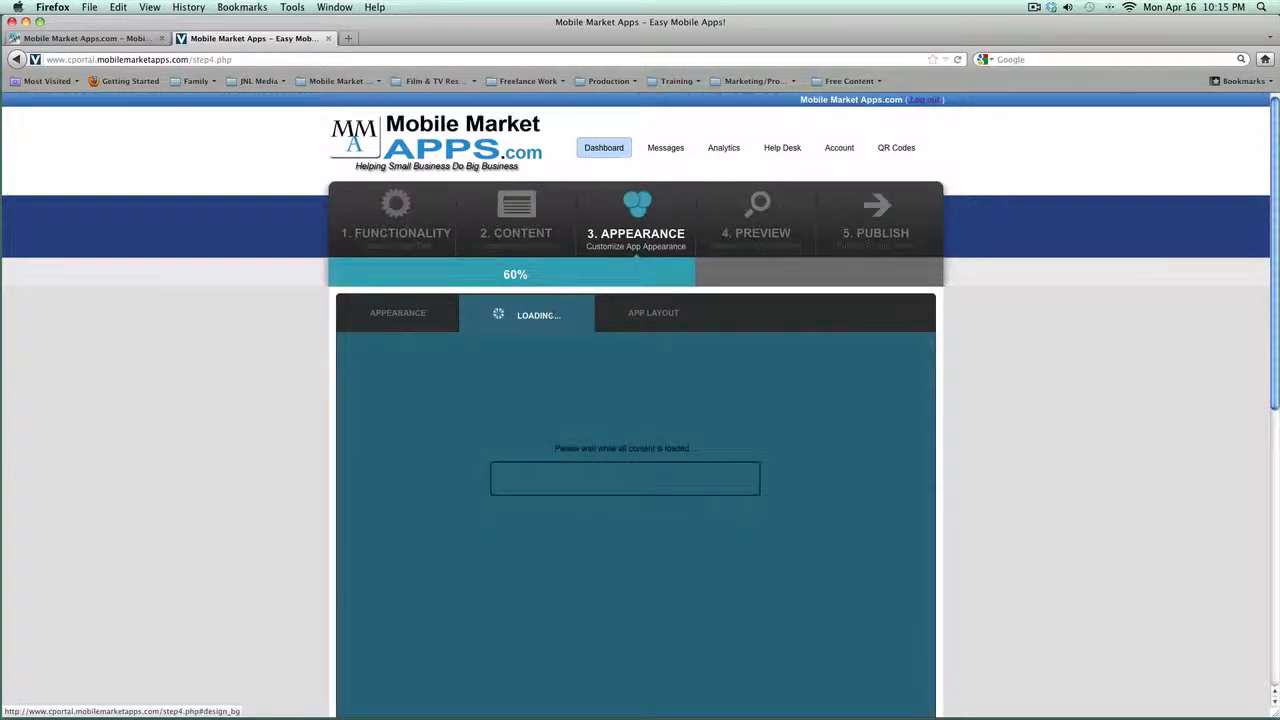
left_click(677, 313)
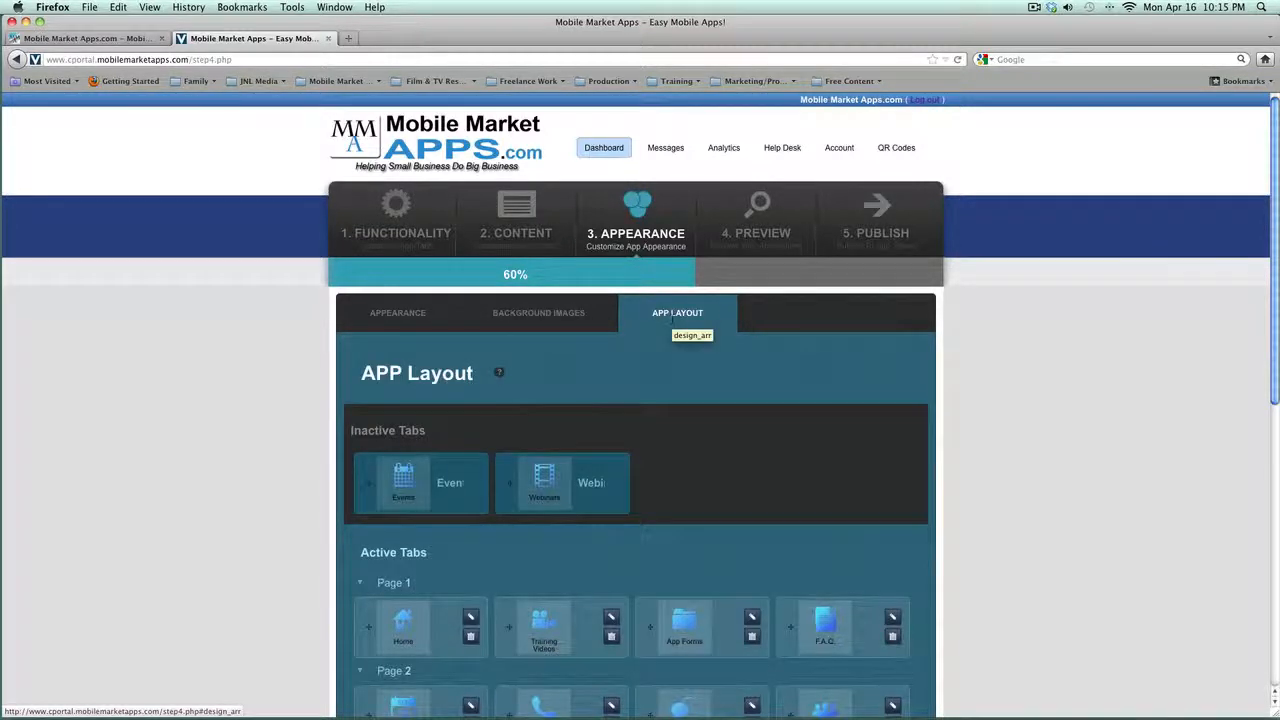
left_click(395, 314)
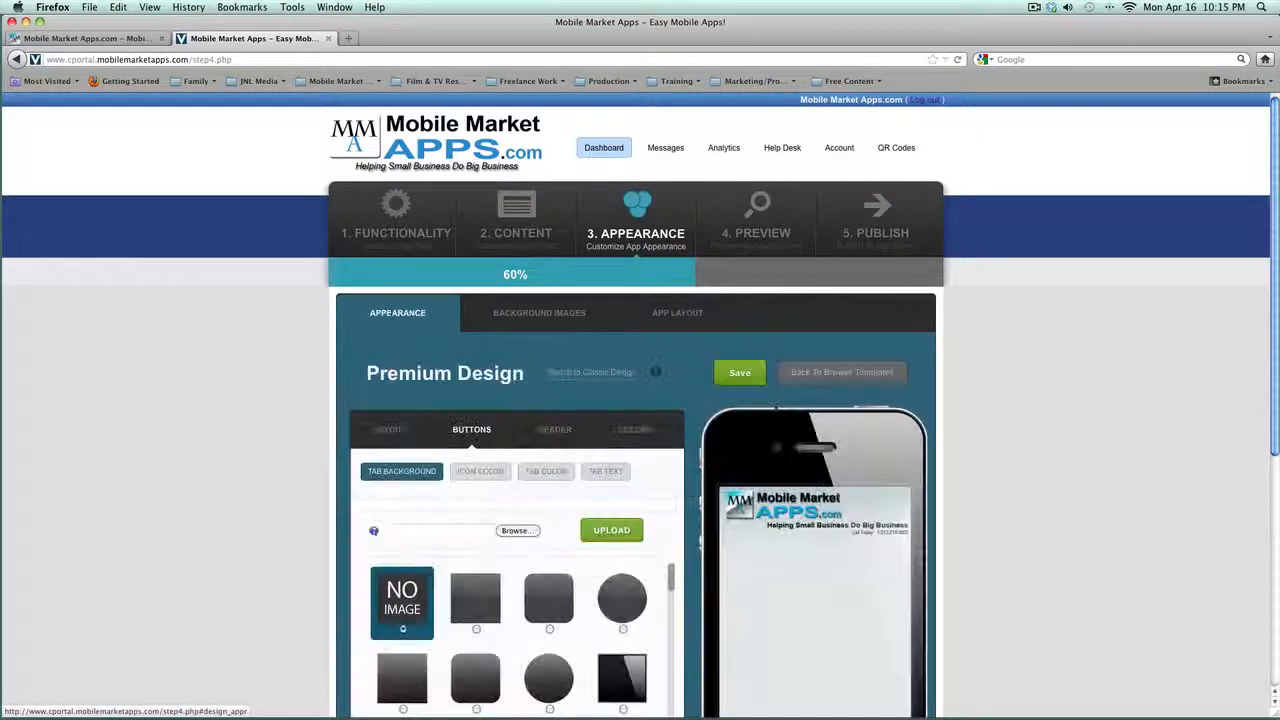
Step: Look through the LAYOUT, BUTTONS, HEADER and COLORS sub-tabs, ending on LAYOUT rows and columns
scroll(280, 362, "down", 3)
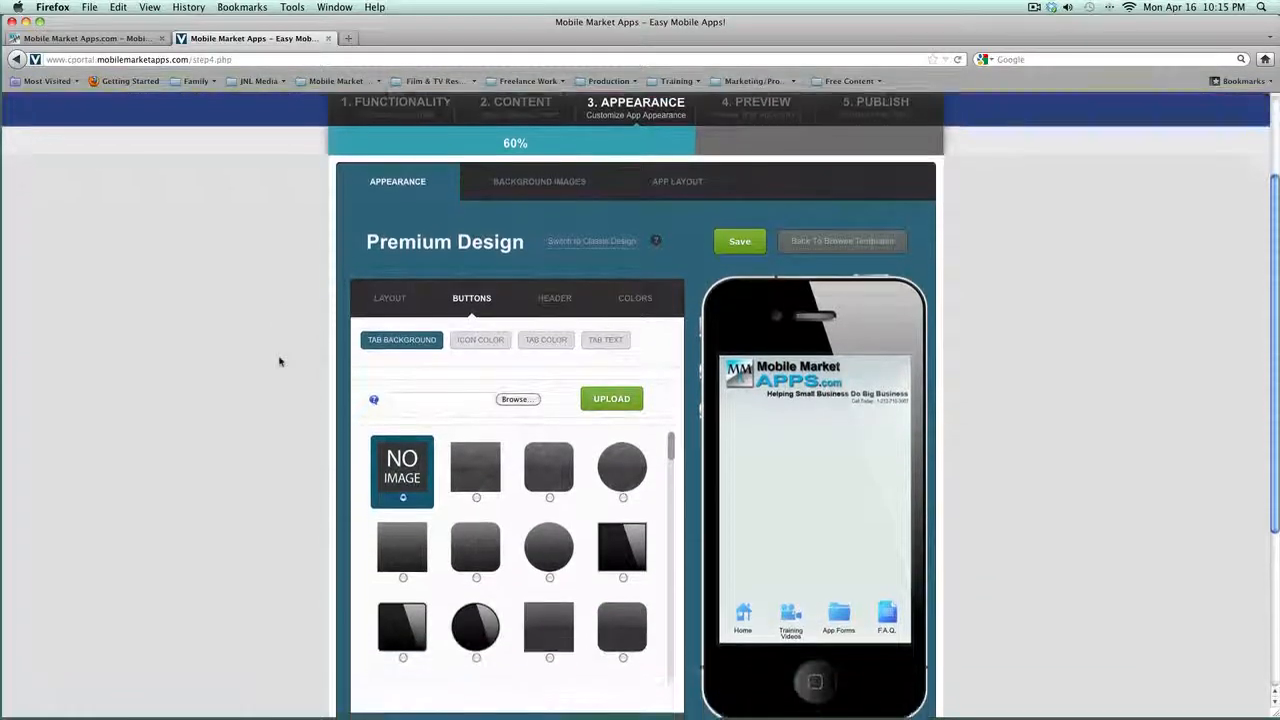
scroll(280, 362, "up", 1)
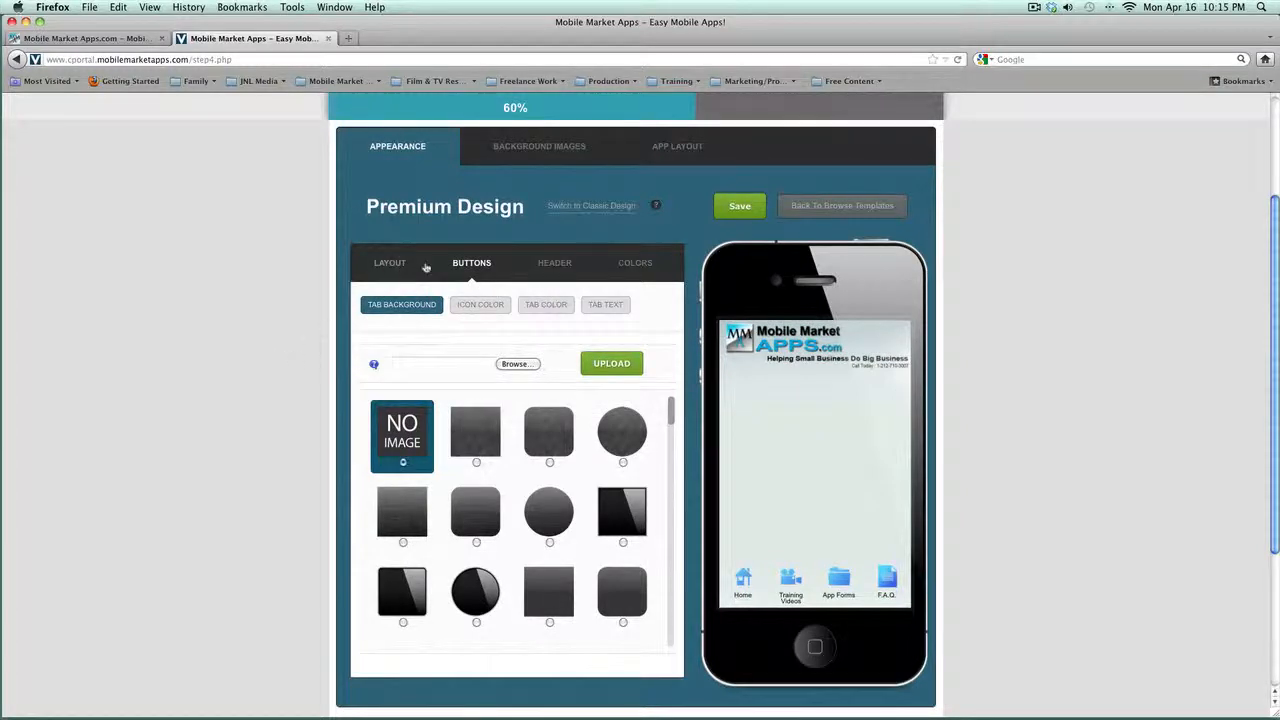
left_click(387, 266)
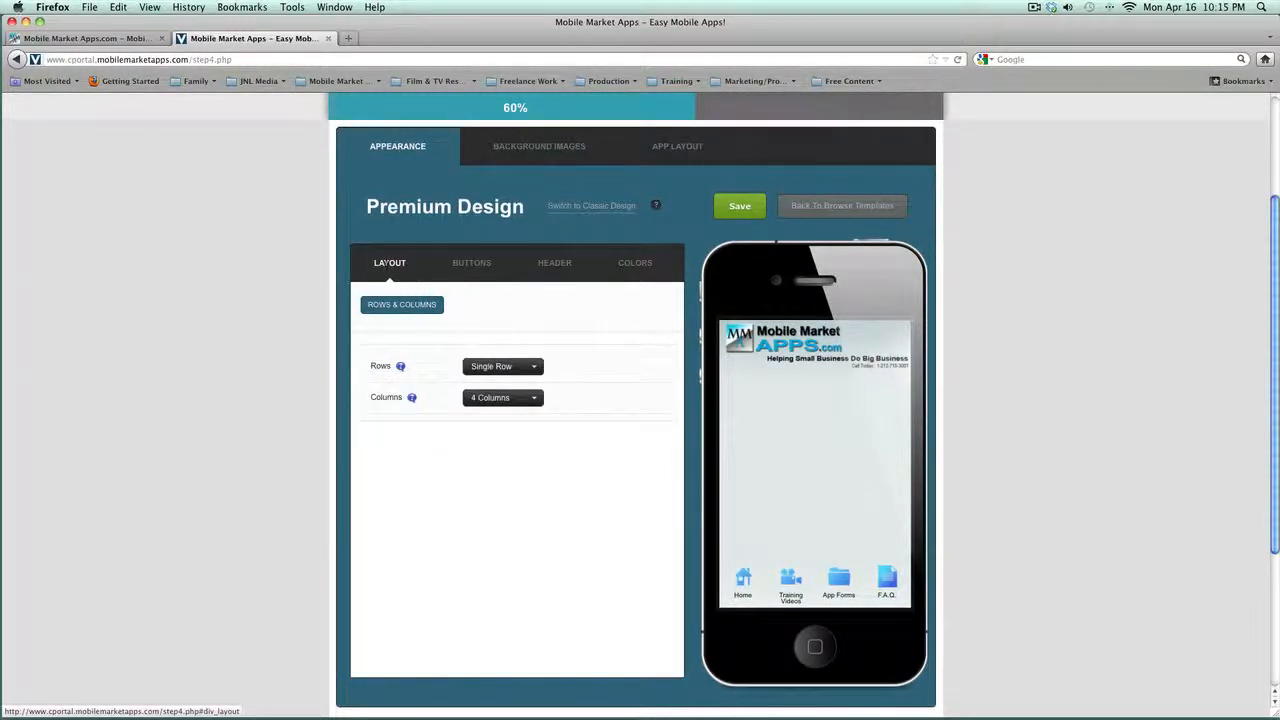
left_click(465, 266)
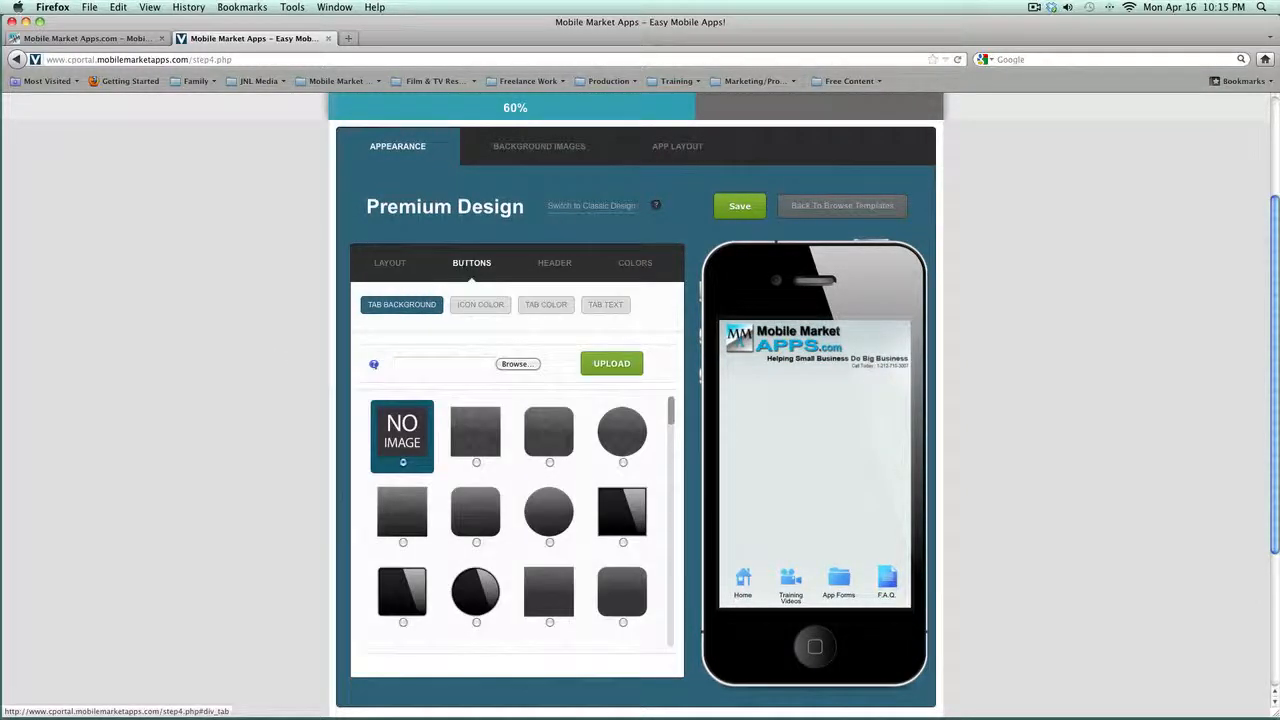
left_click(550, 265)
left_click(635, 266)
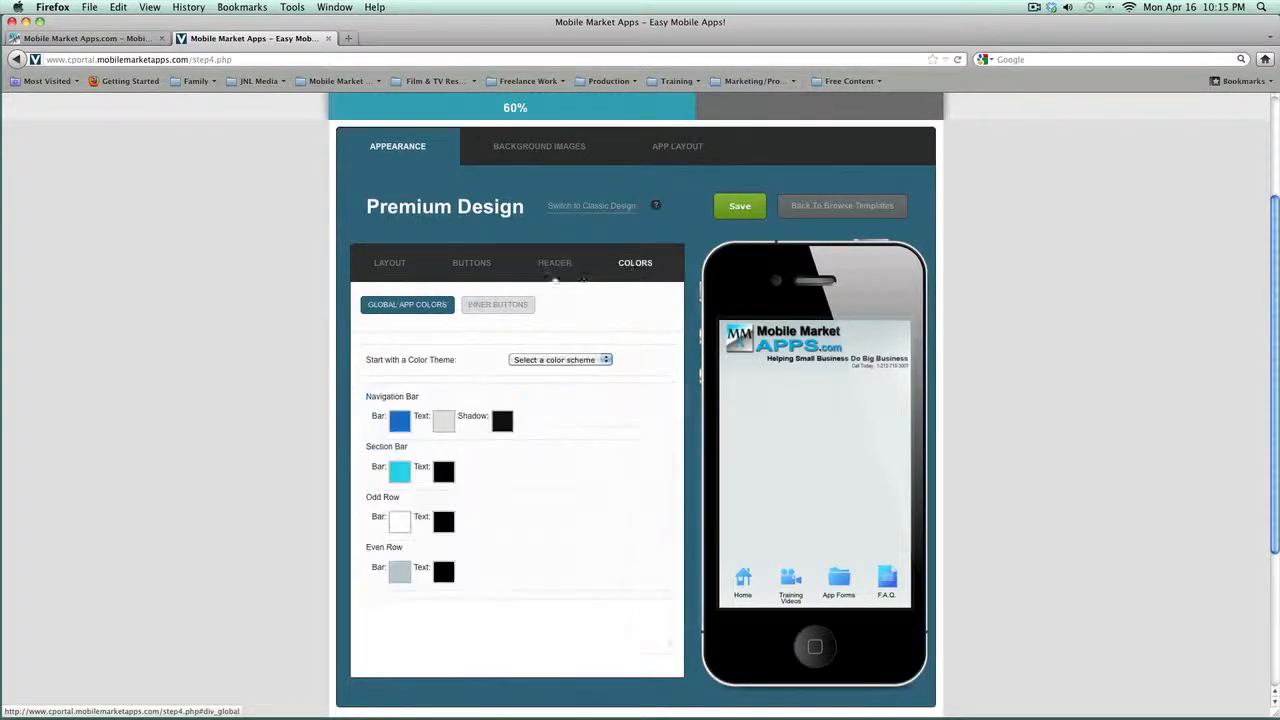
left_click(402, 268)
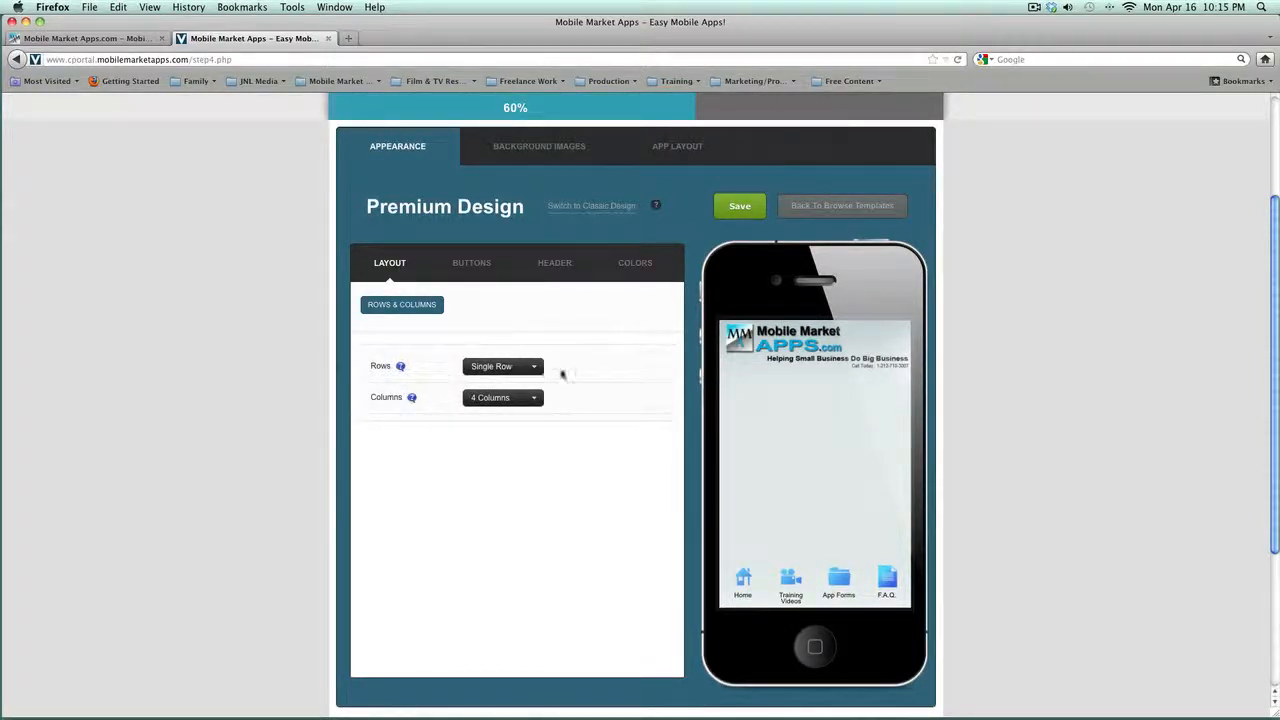
Step: Set the home-screen buttons to 2 Rows and 5 Columns and save
left_click(537, 368)
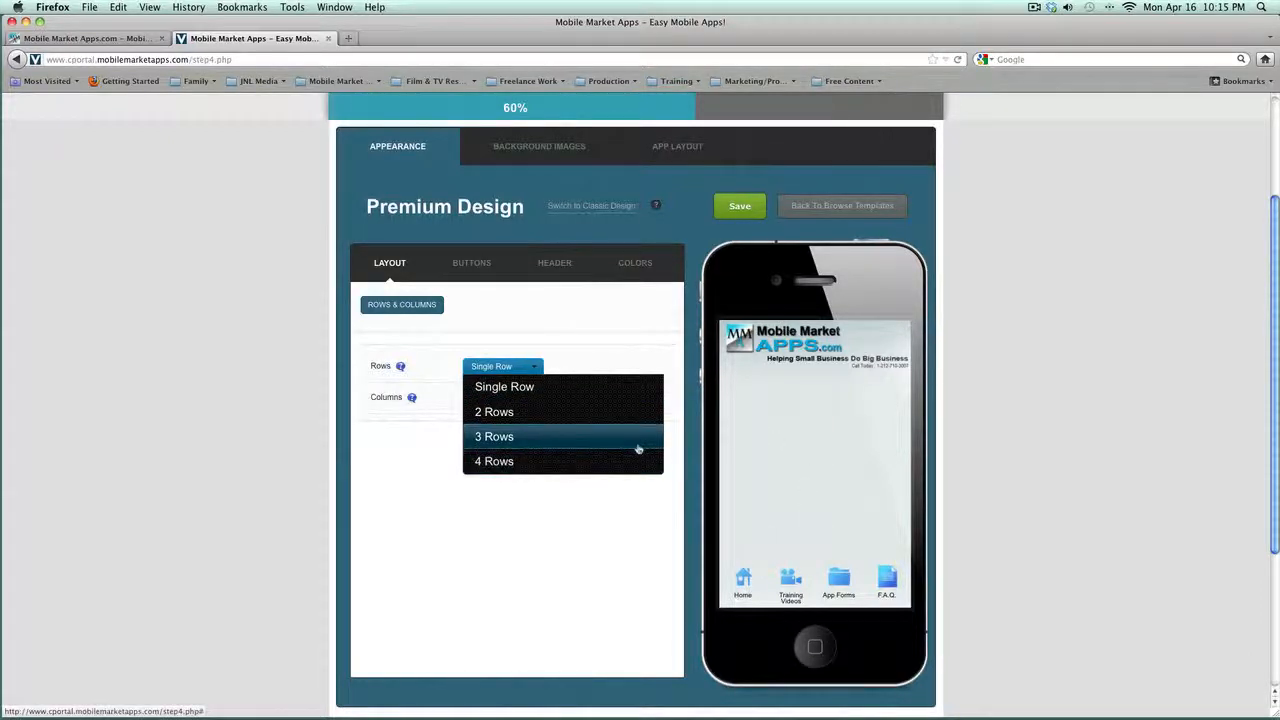
left_click(495, 412)
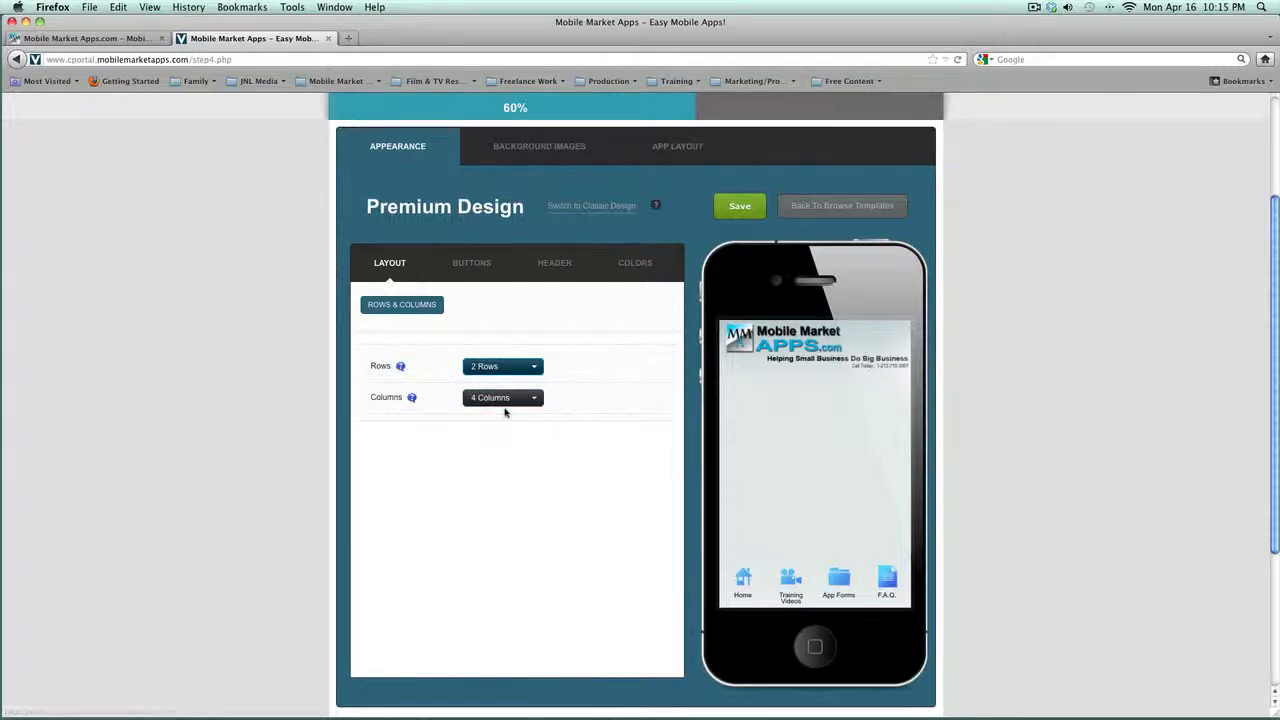
left_click(507, 404)
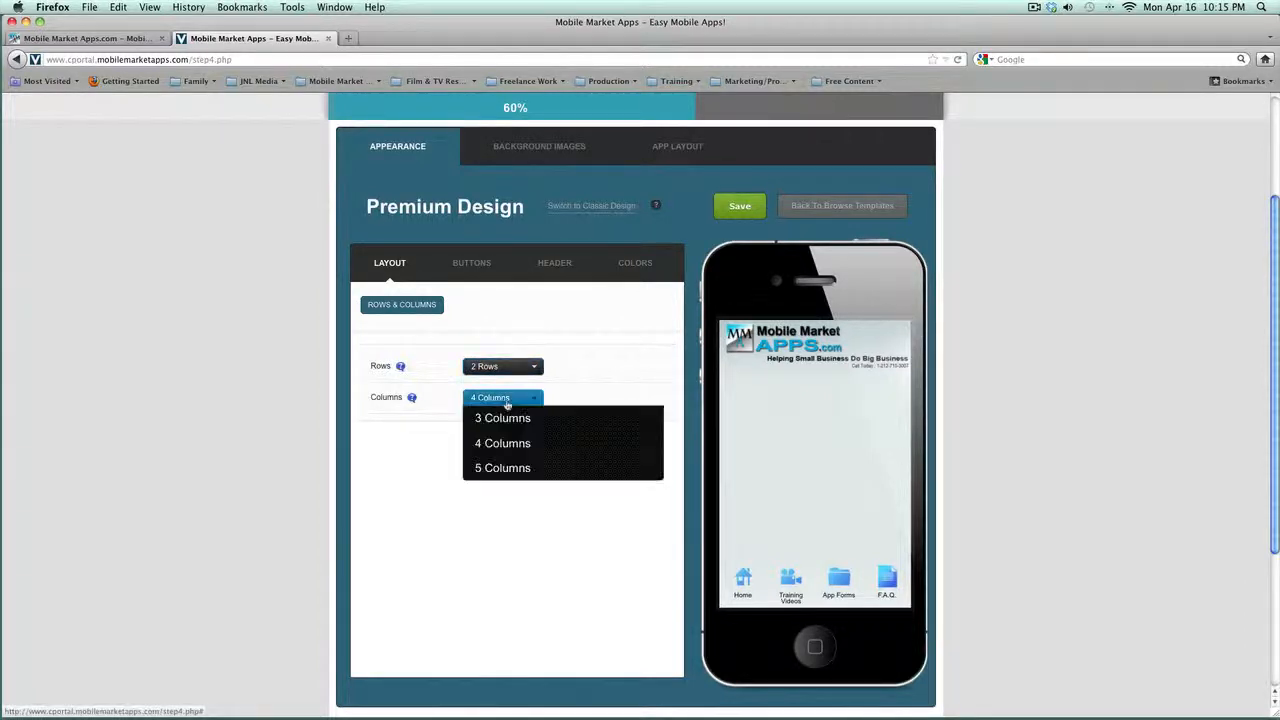
left_click(512, 470)
left_click(743, 213)
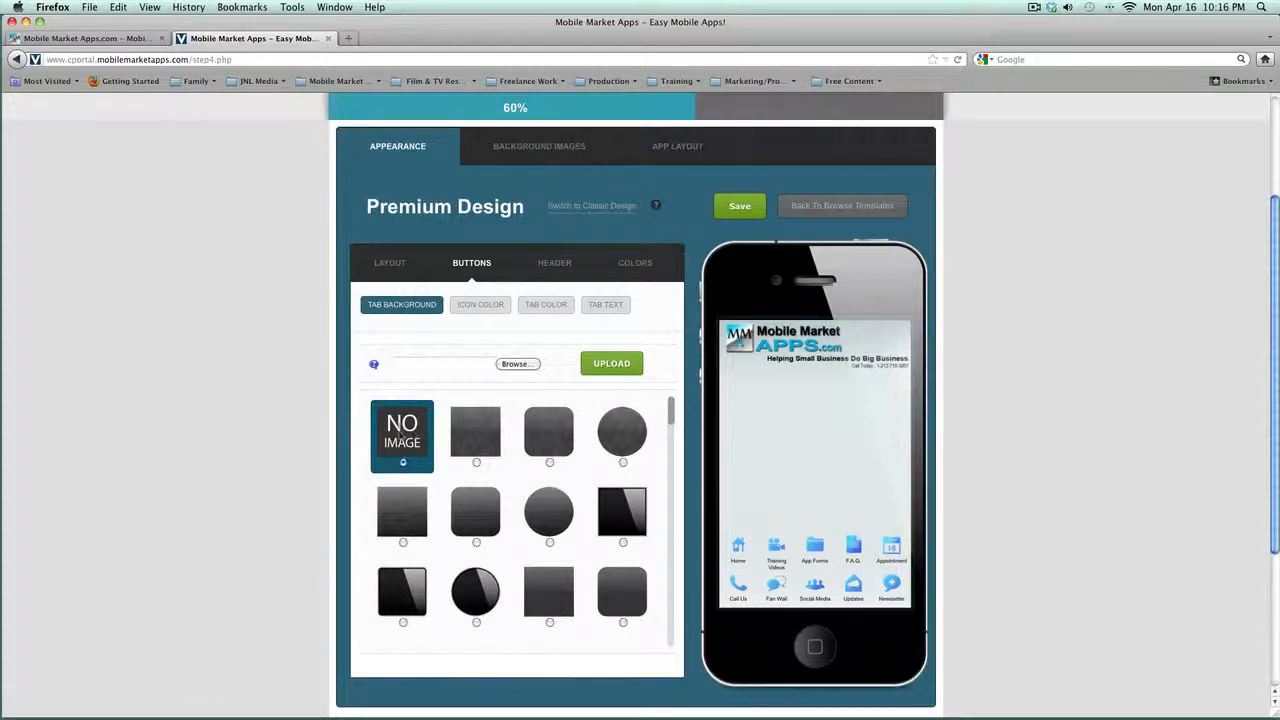
Step: Under Buttons, apply the dark square Tab Background thumbnail to the menu tabs
left_click(481, 305)
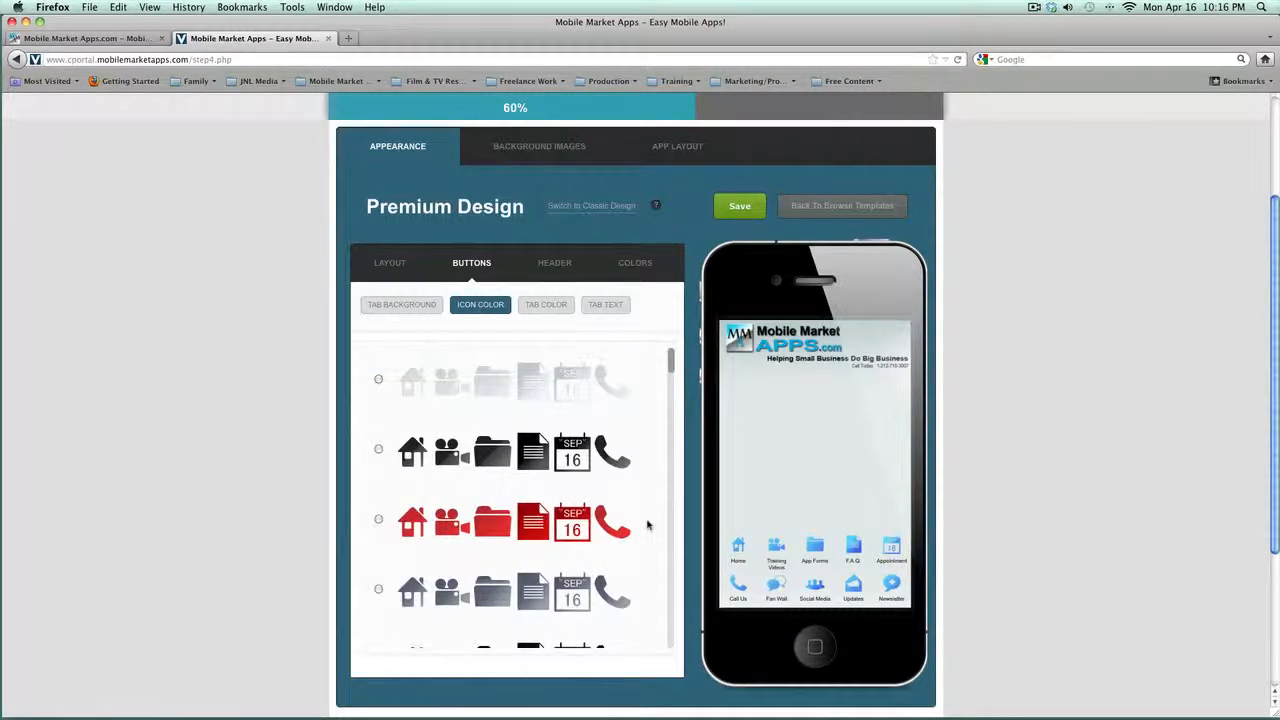
scroll(646, 524, "down", 3)
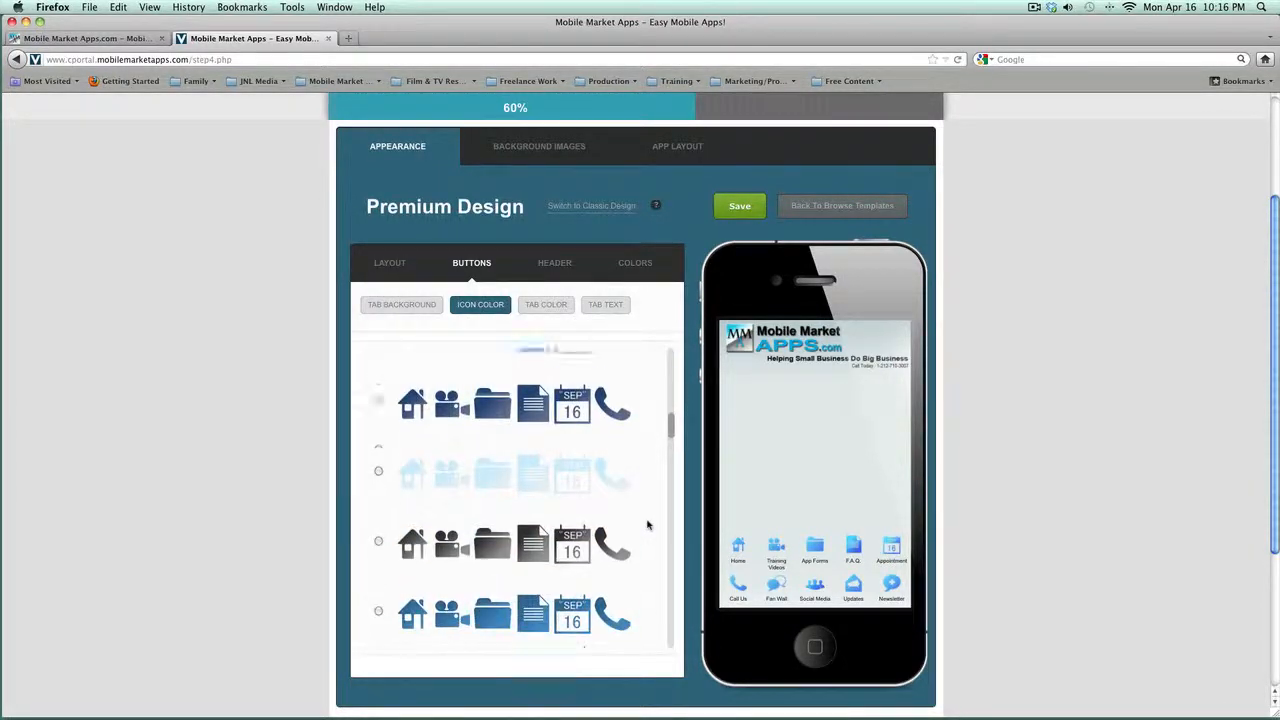
scroll(646, 524, "up", 3)
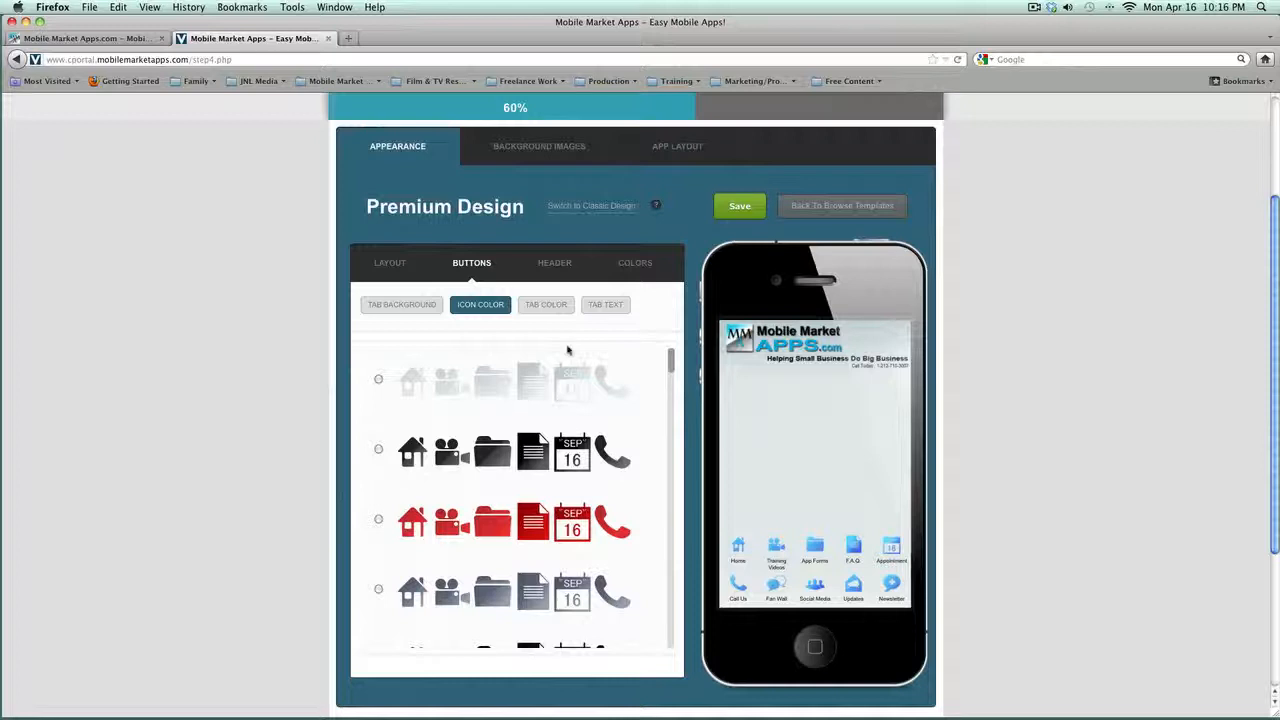
left_click(548, 305)
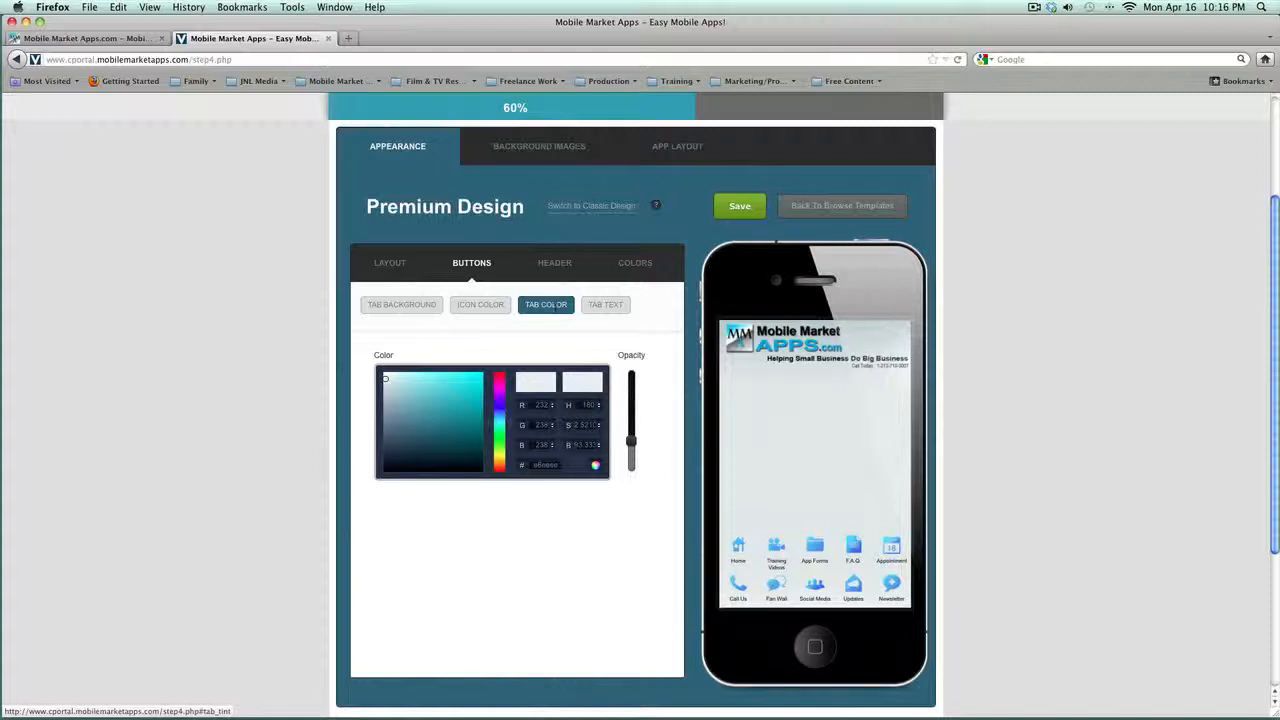
left_click(602, 306)
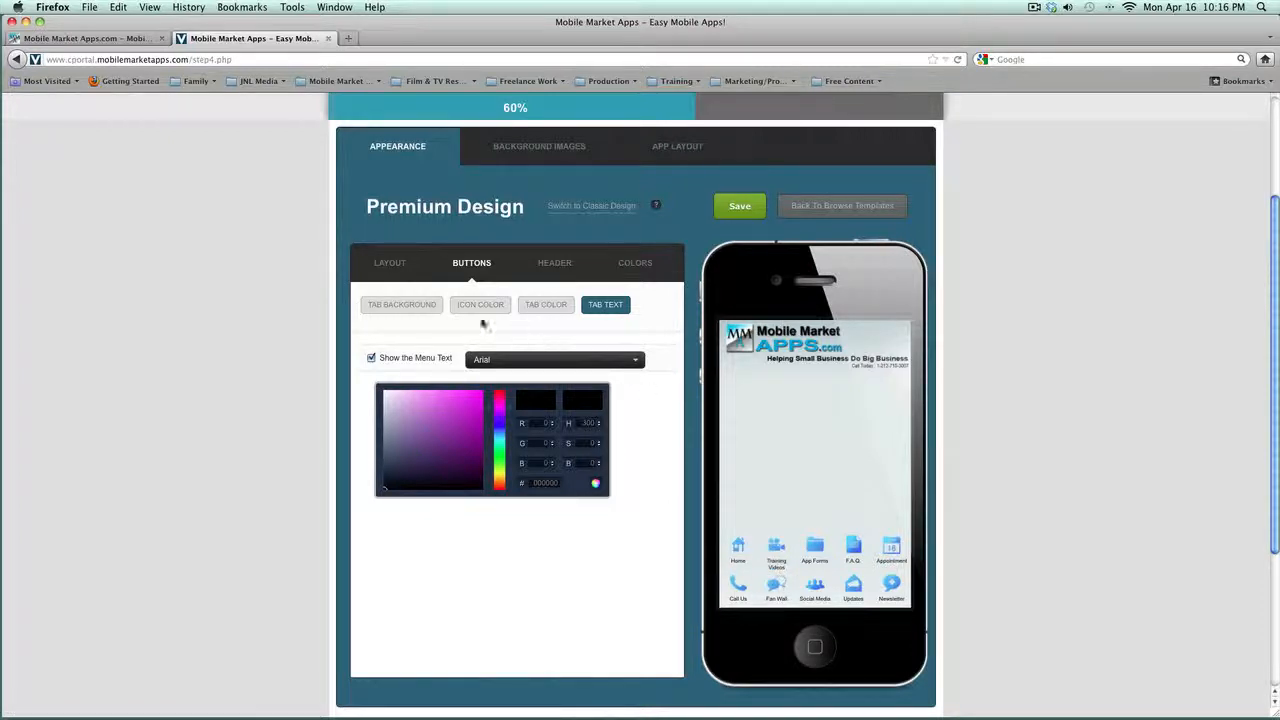
left_click(400, 305)
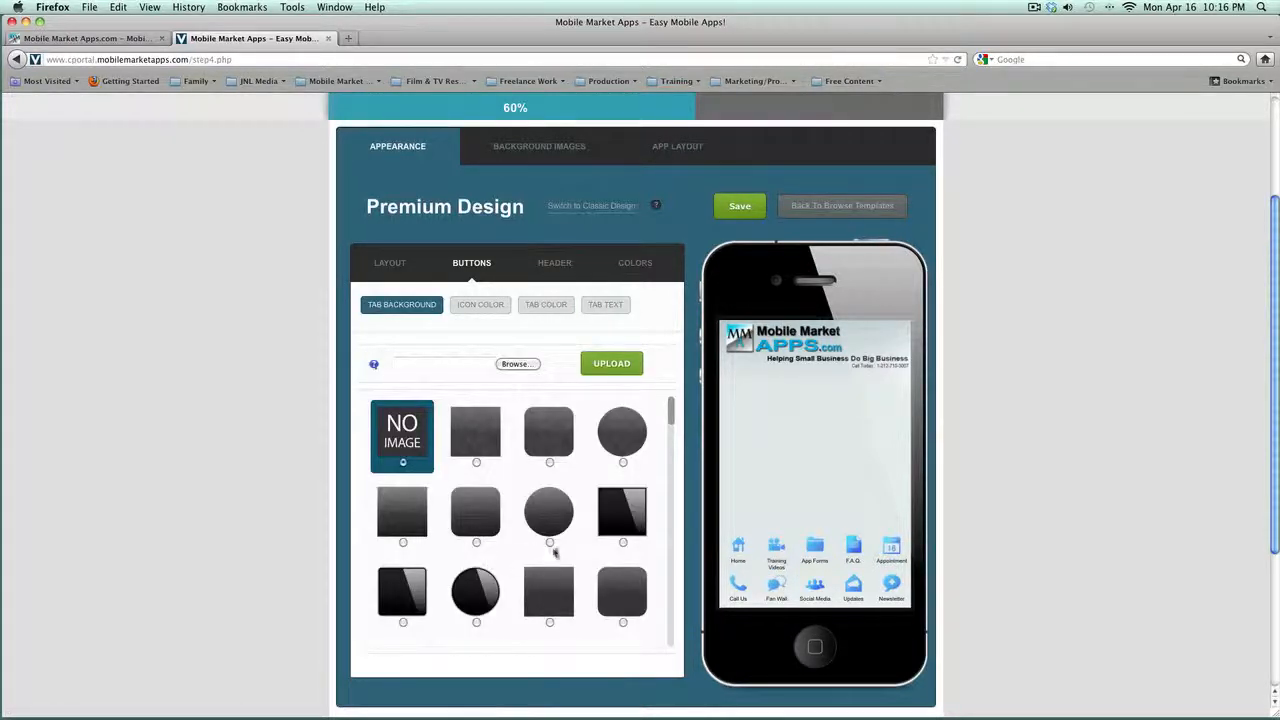
left_click(404, 519)
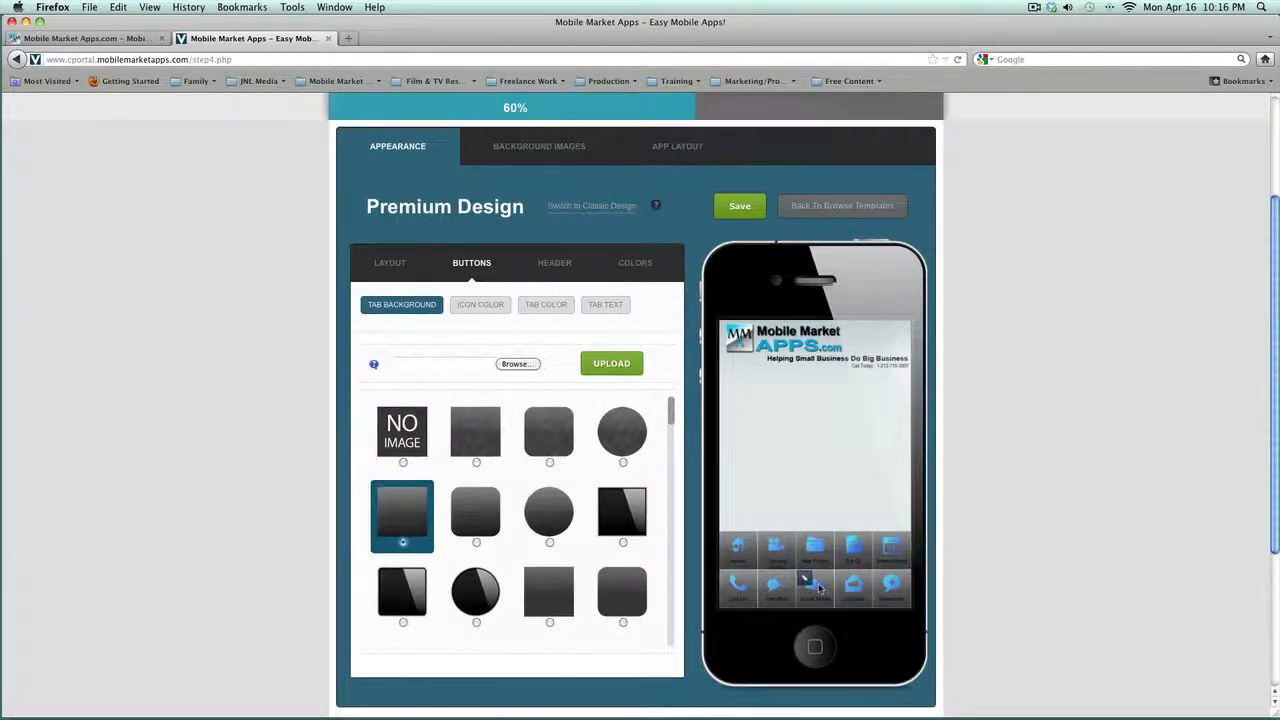
left_click(605, 308)
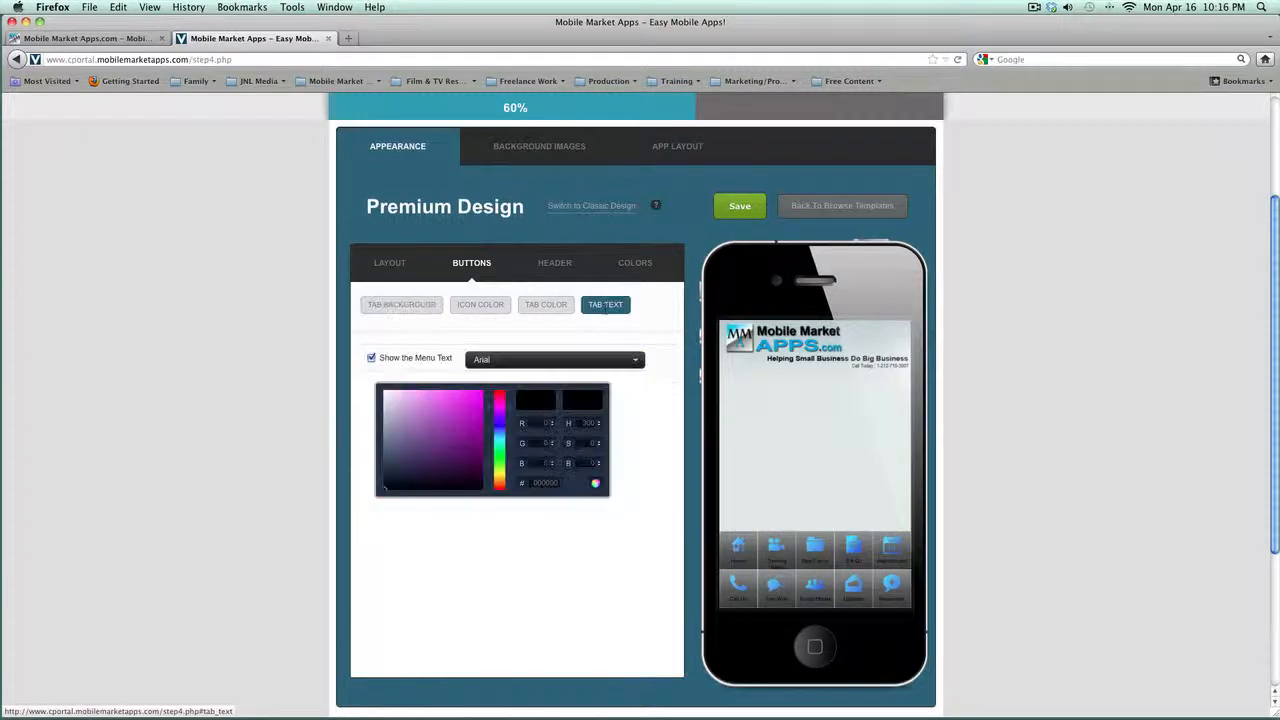
left_click(546, 304)
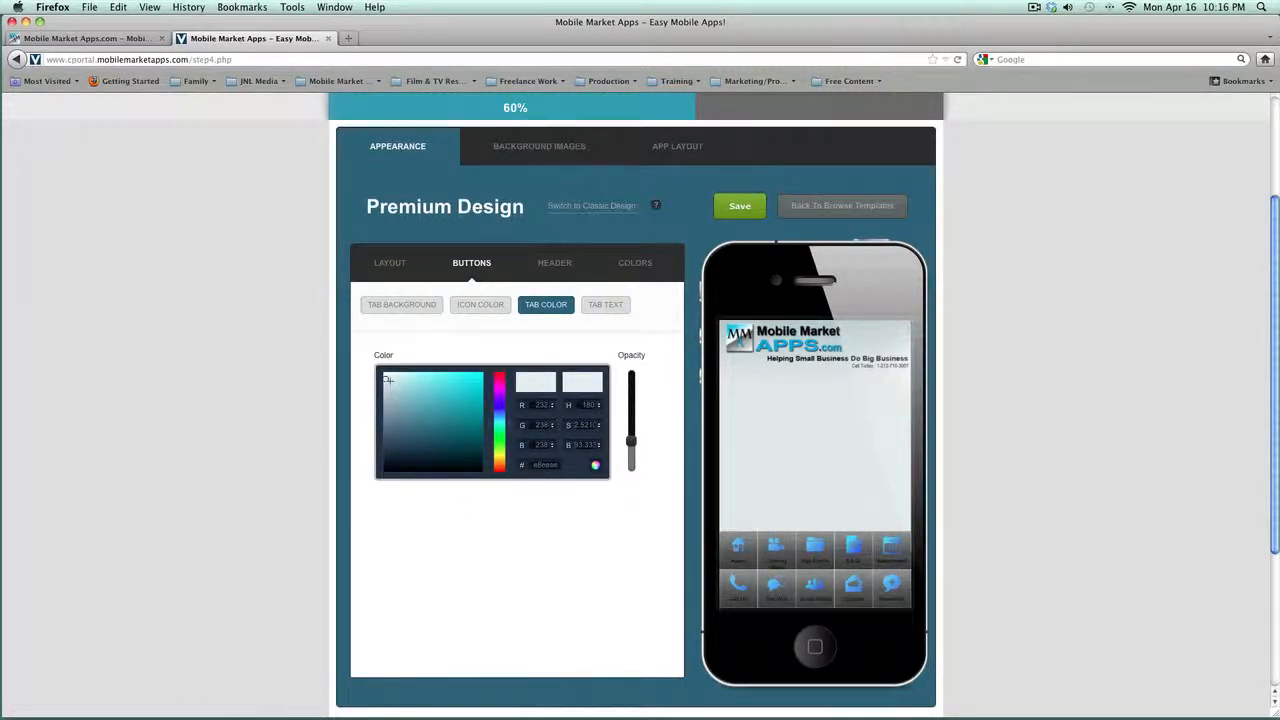
scroll(388, 382, "up", 1)
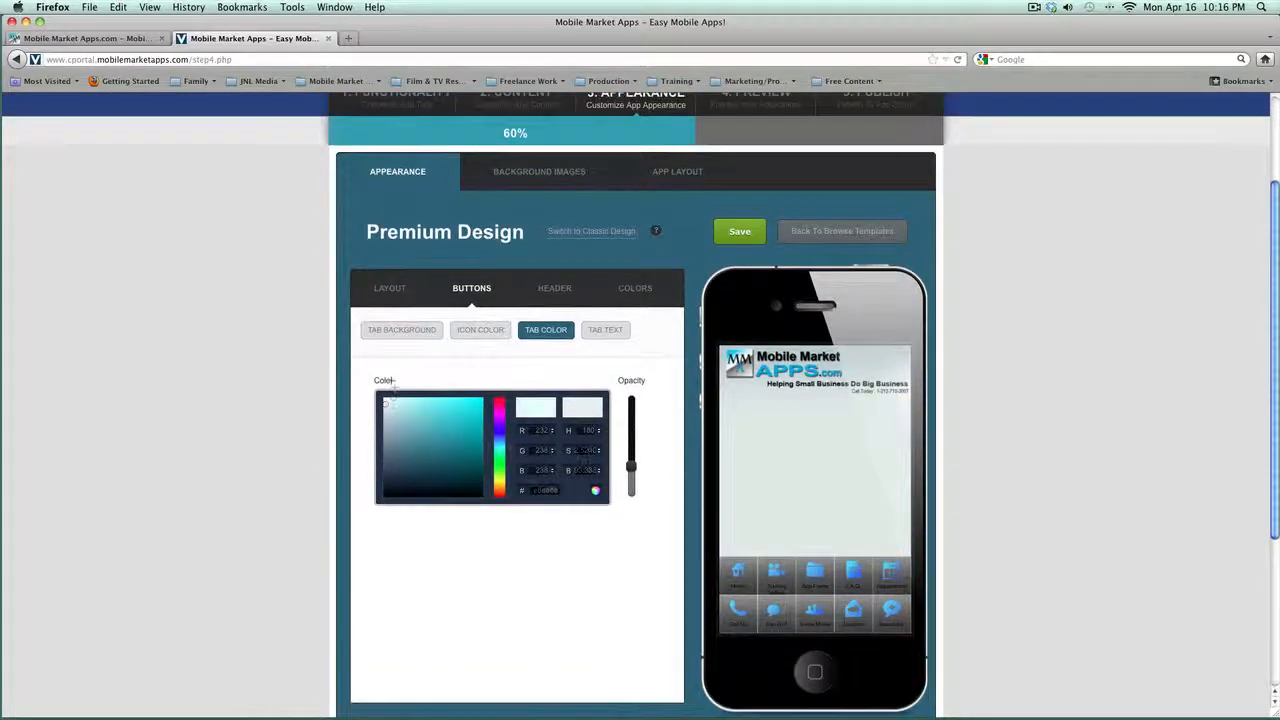
Step: Tint the menu tabs bright blue using the colour picker and hue bar
left_click(412, 405)
mouse_move(424, 408)
left_mouse_down()
mouse_move(454, 409)
mouse_move(461, 424)
mouse_move(407, 405)
mouse_move(409, 429)
mouse_move(392, 394)
mouse_move(433, 397)
left_mouse_up()
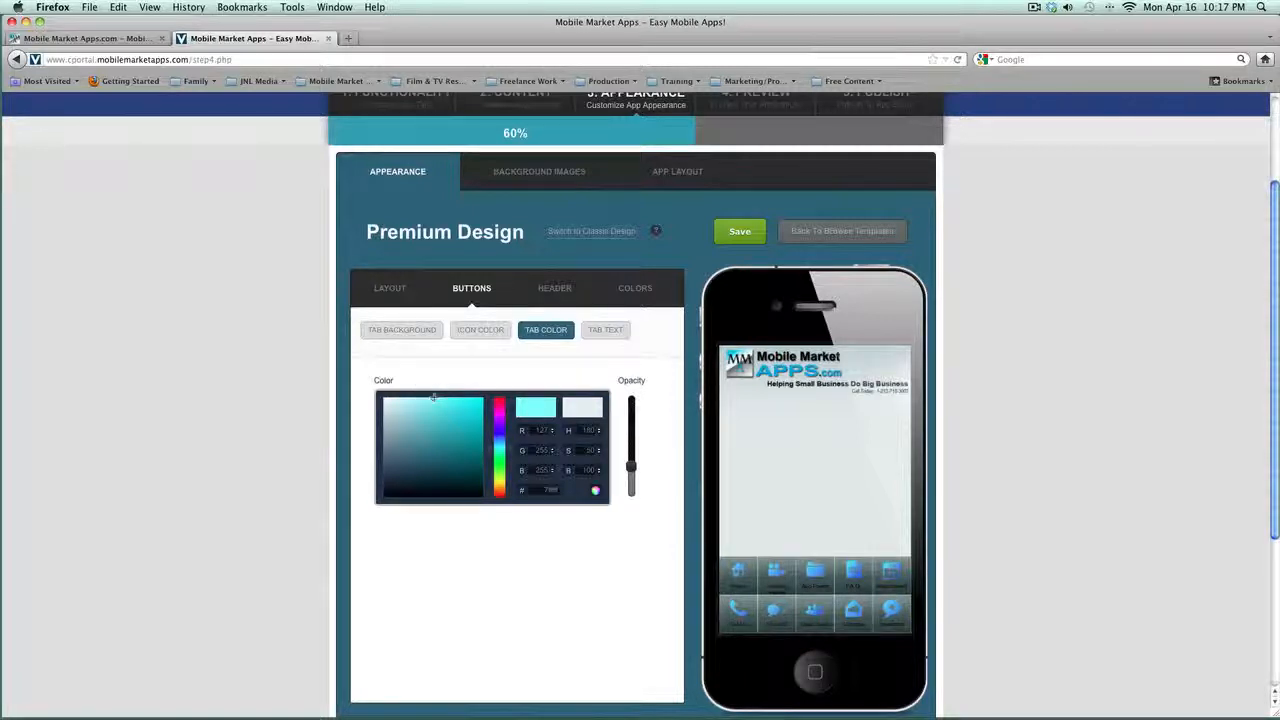
left_click(506, 449)
left_click_drag(508, 447, 510, 441)
left_click_drag(431, 398, 480, 405)
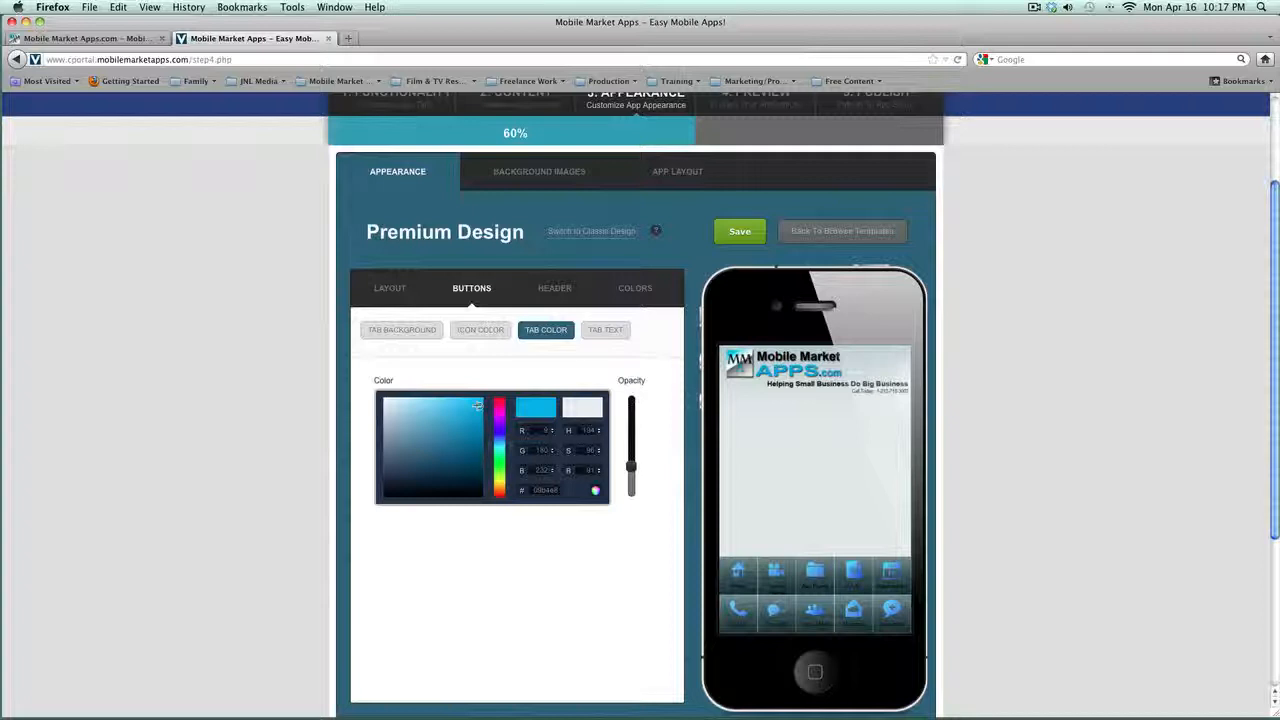
Step: Make the tab label text white and keep Arial as its font
left_click(605, 329)
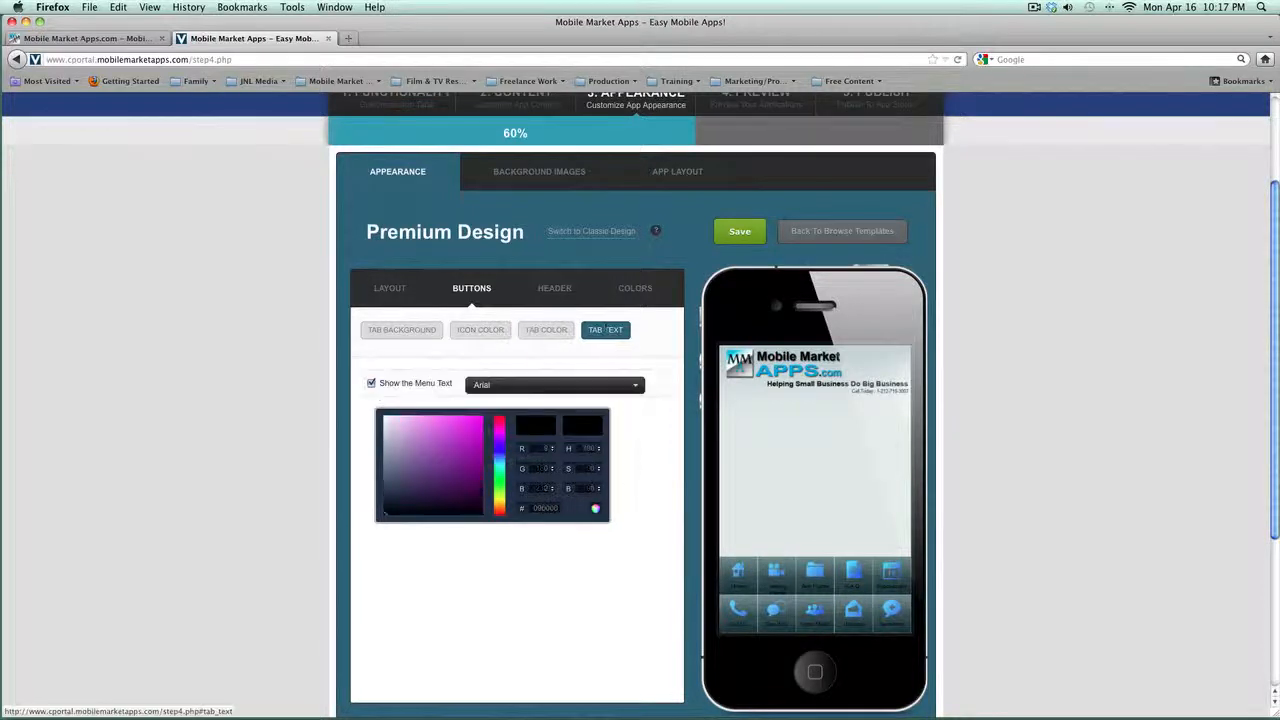
scroll(350, 505, "down", 1)
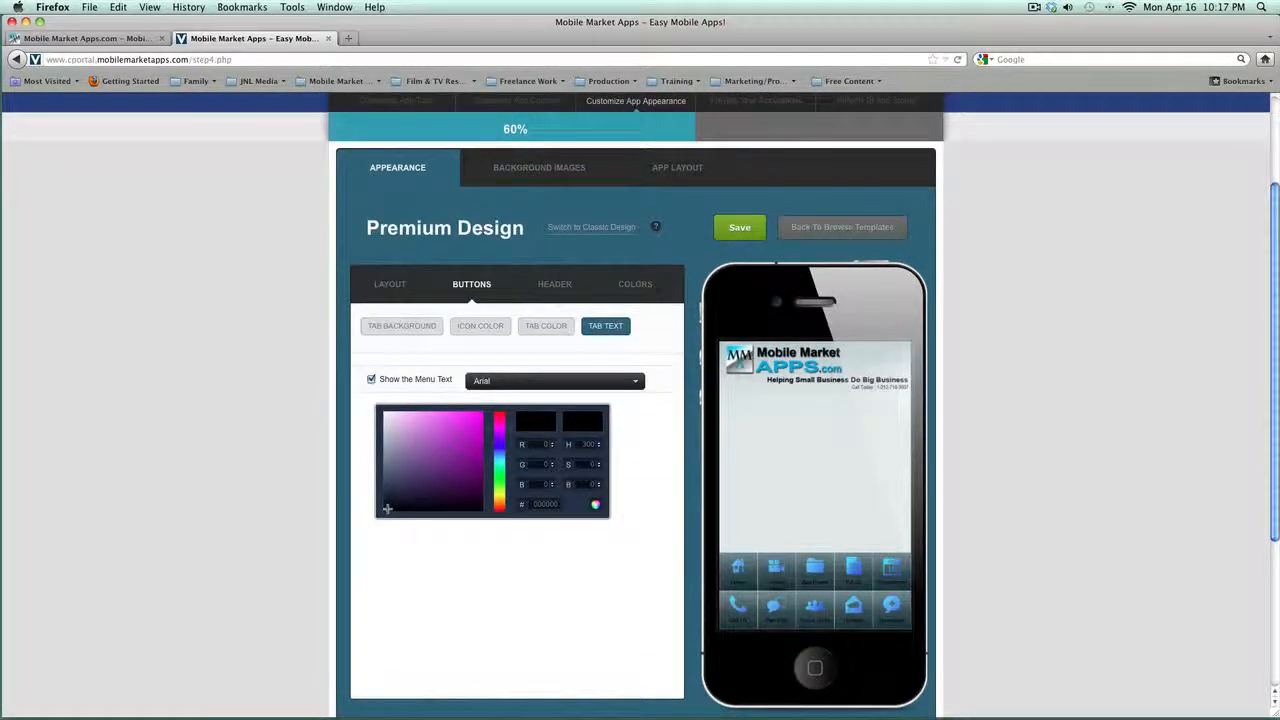
left_click_drag(386, 508, 377, 387)
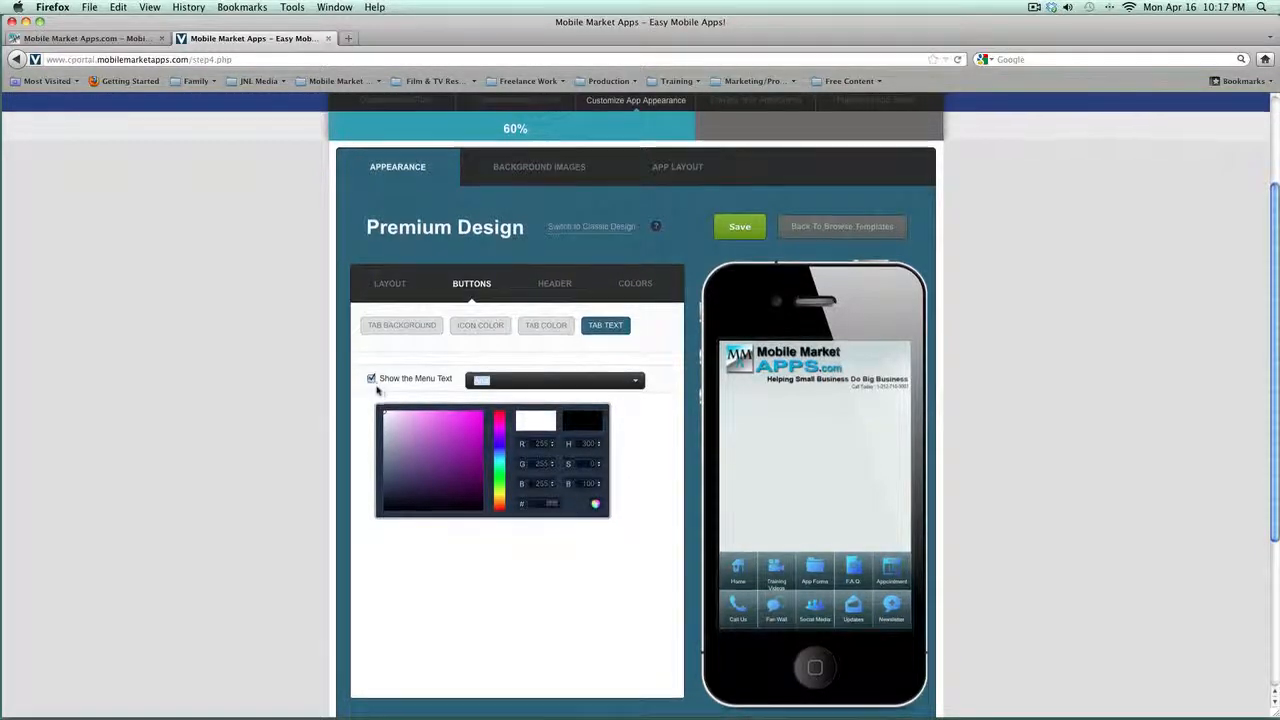
left_click(556, 382)
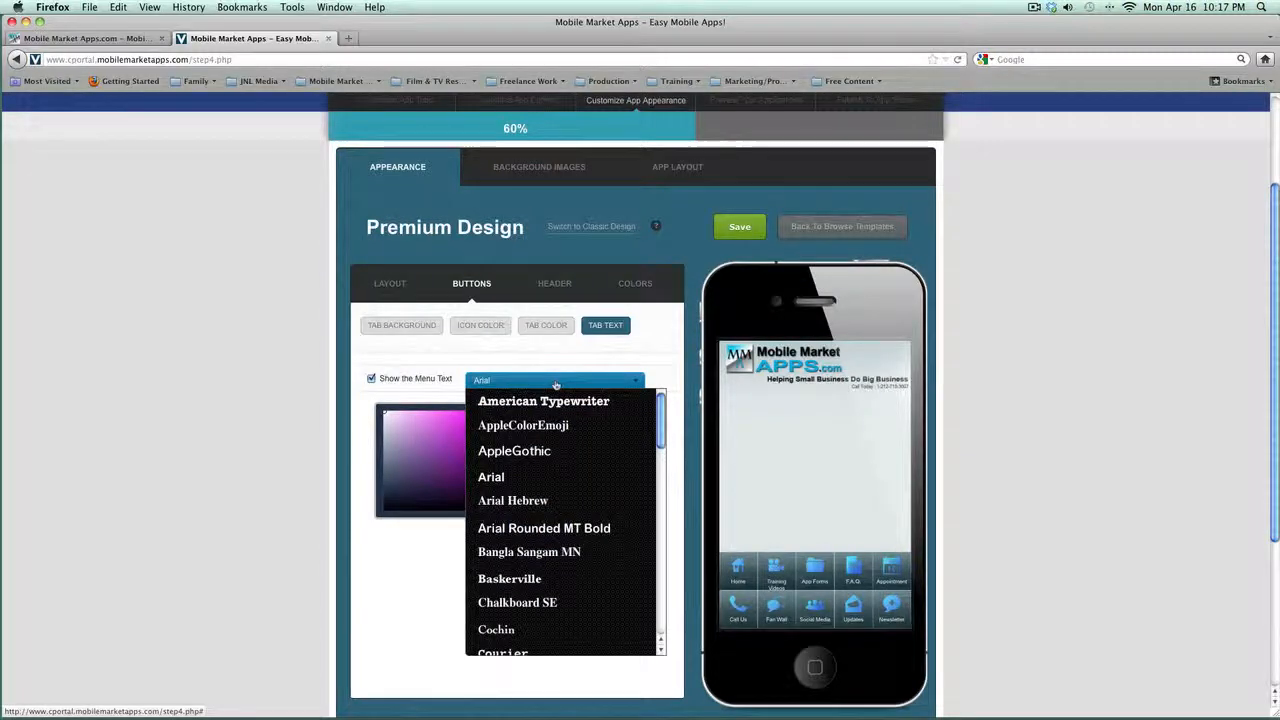
left_click(556, 382)
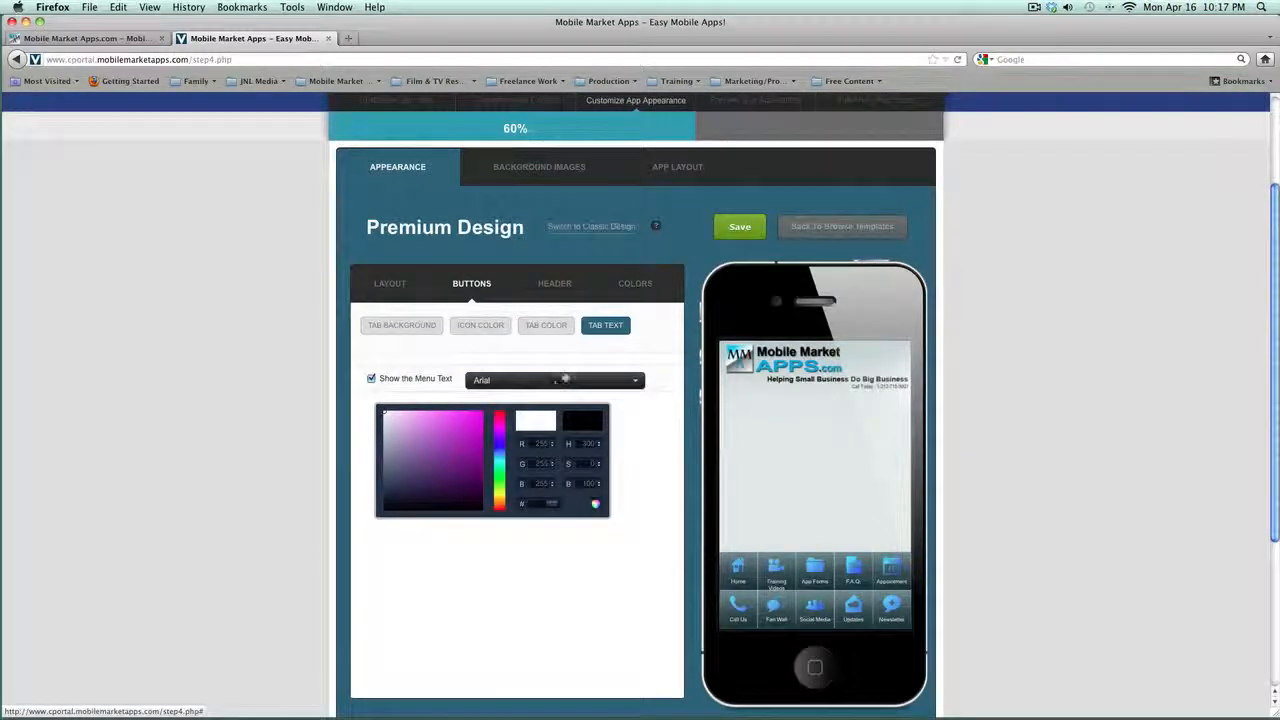
Step: Try launch header styles 01, 29 and 30
left_click(556, 285)
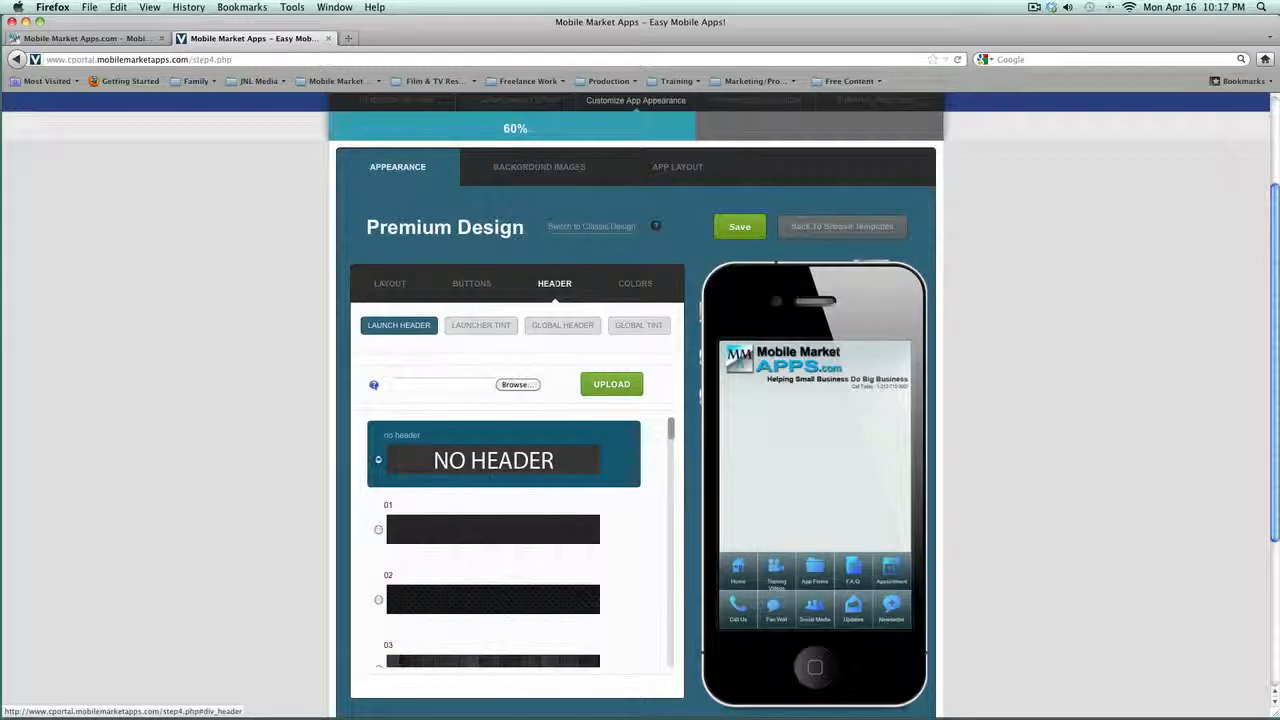
left_click(378, 530)
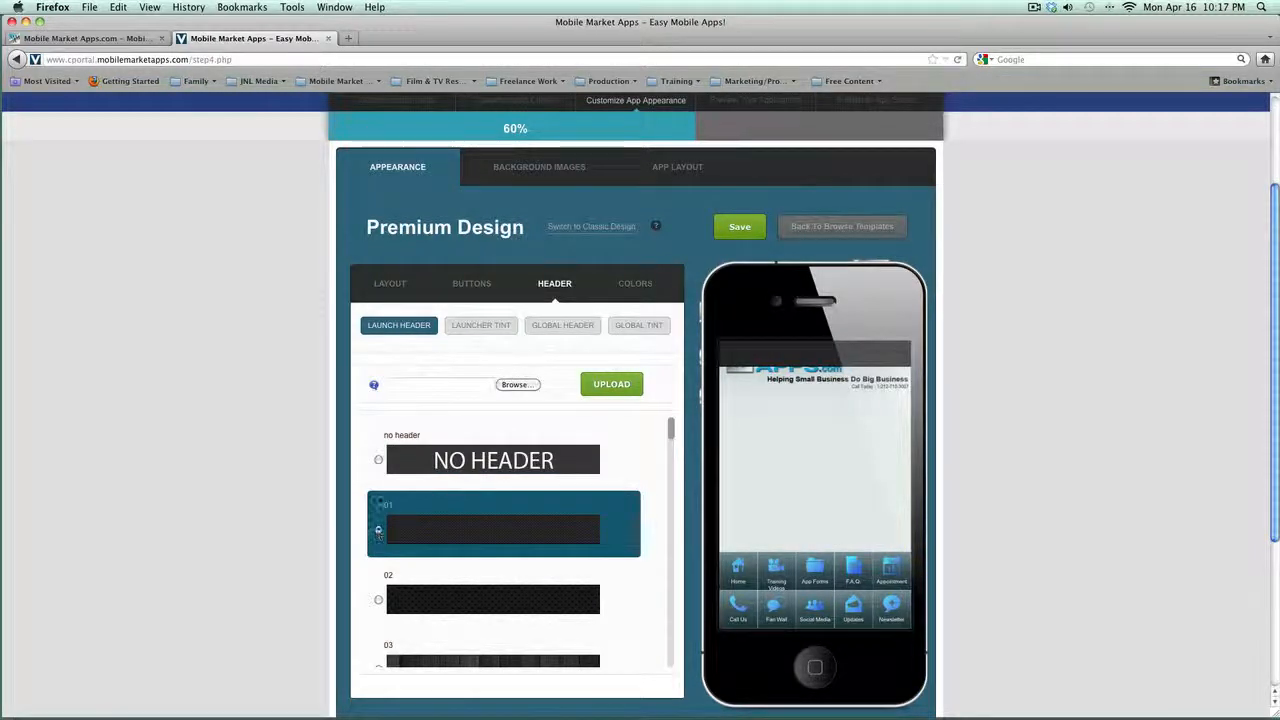
scroll(421, 556, "down", 5)
scroll(421, 552, "down", 10)
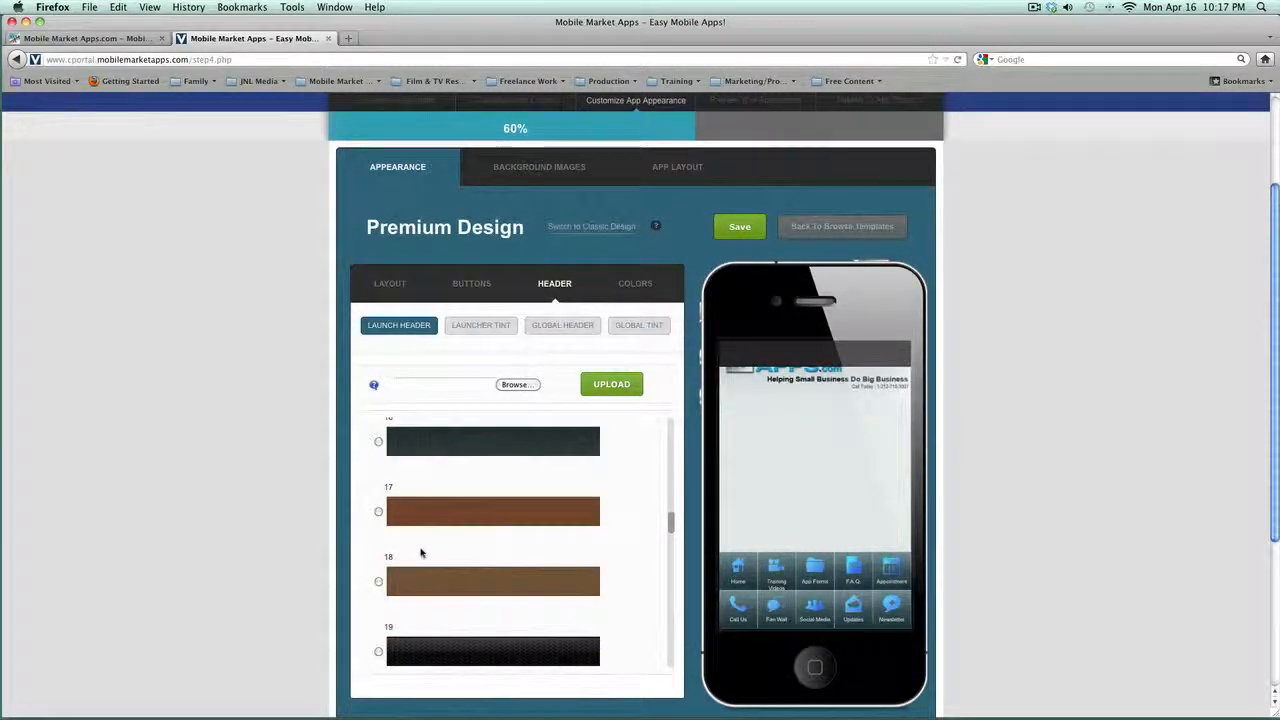
scroll(421, 552, "down", 7)
scroll(421, 552, "down", 3)
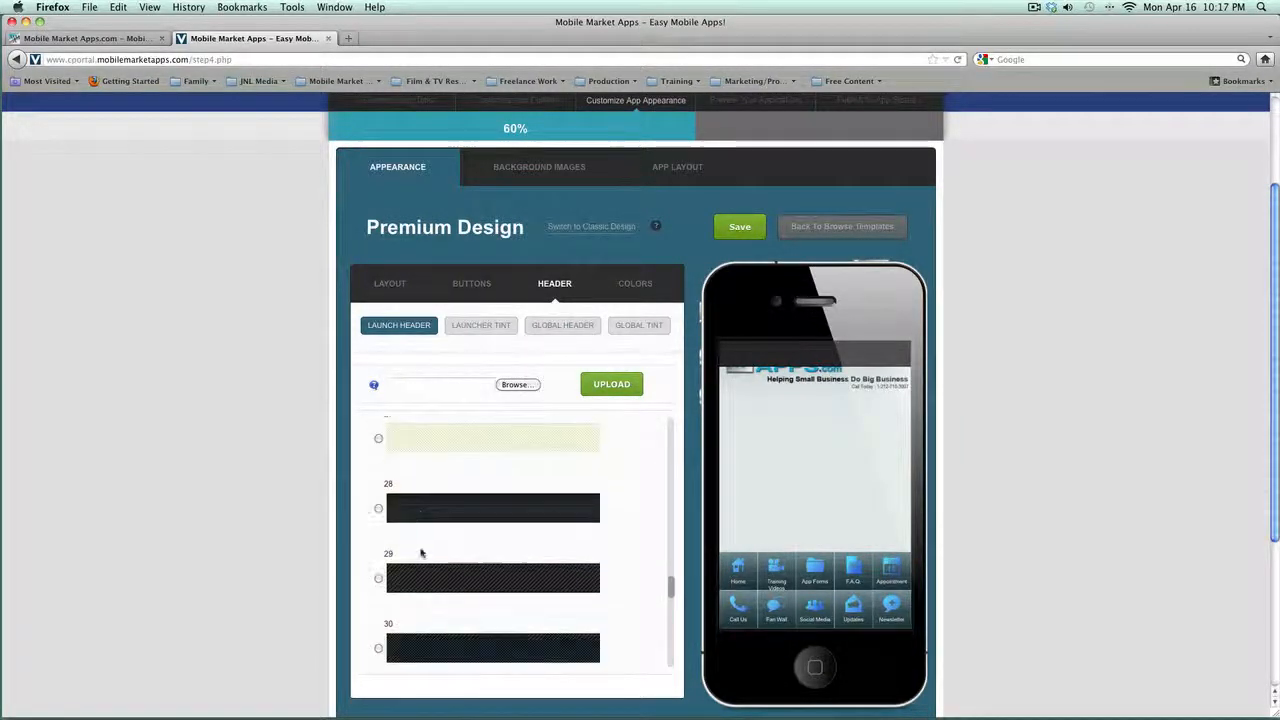
left_click(423, 577)
scroll(421, 577, "down", 2)
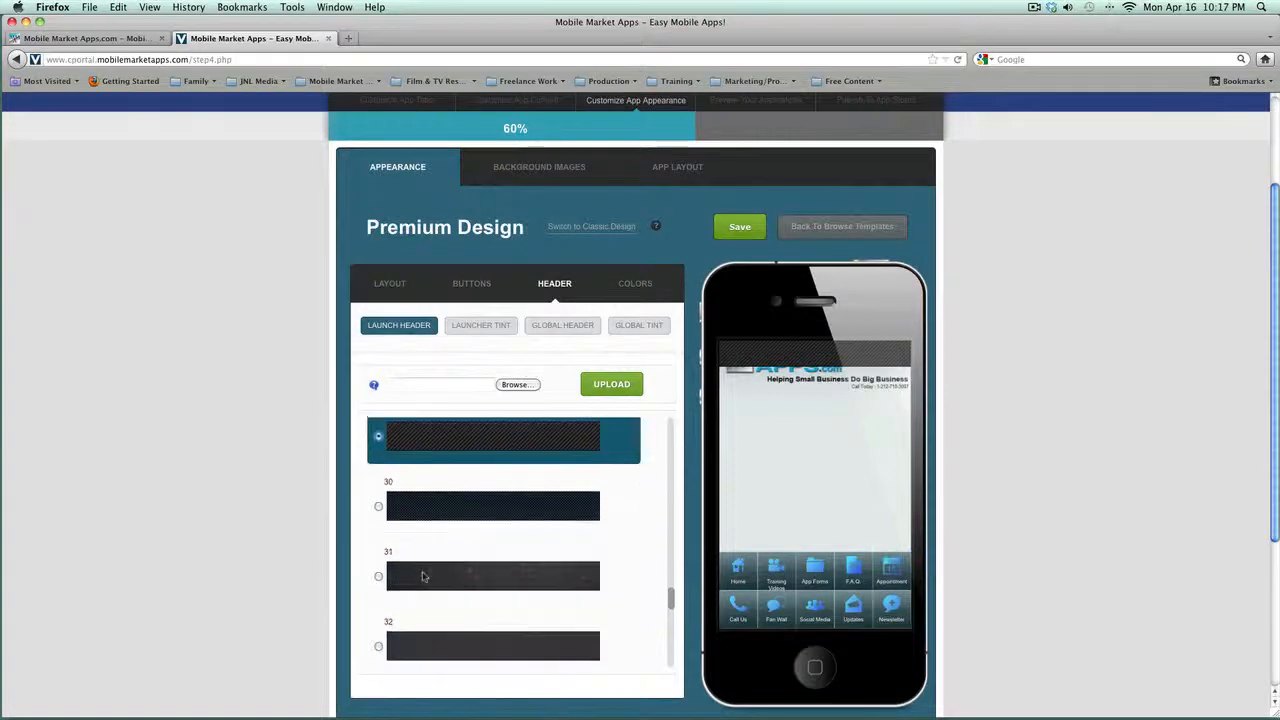
left_click(428, 512)
Step: Try the diamond-plate header, revert the launch screen to No Header, and view Global Header styles
scroll(452, 570, "down", 6)
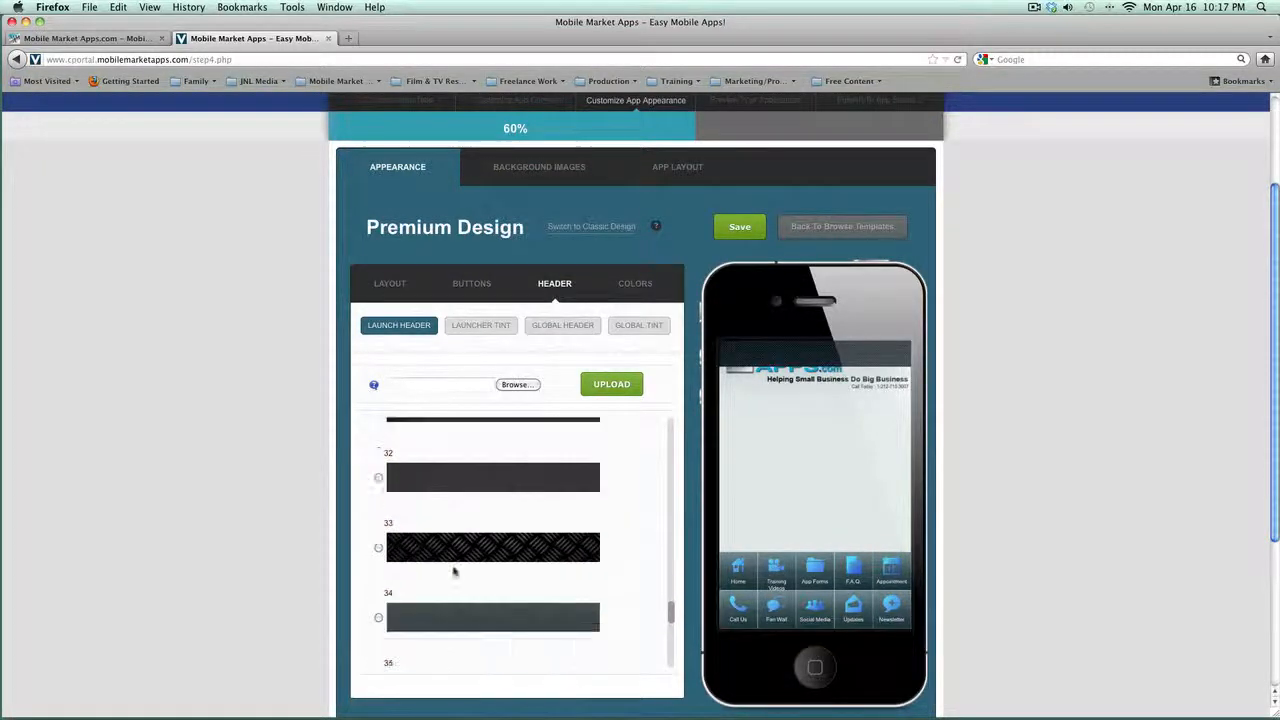
left_click(451, 567)
scroll(451, 567, "down", 1)
scroll(450, 570, "up", 2)
scroll(448, 560, "up", 20)
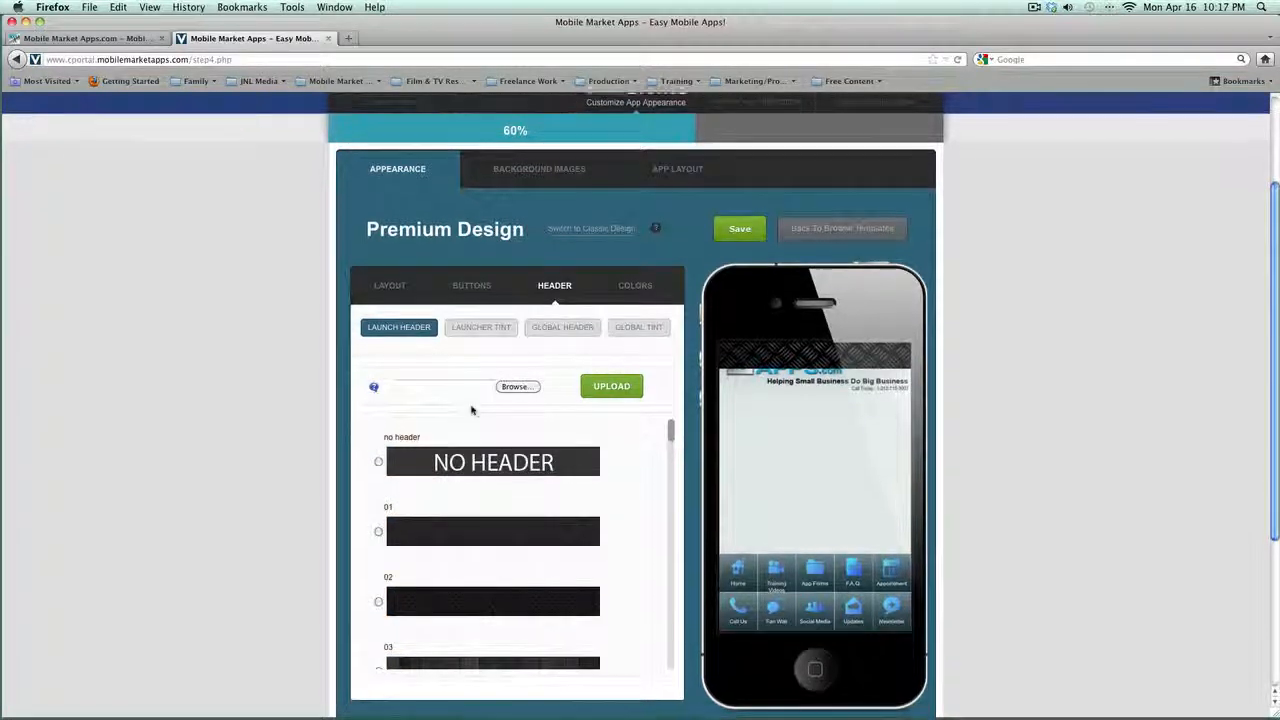
scroll(475, 400, "up", 1)
left_click(410, 484)
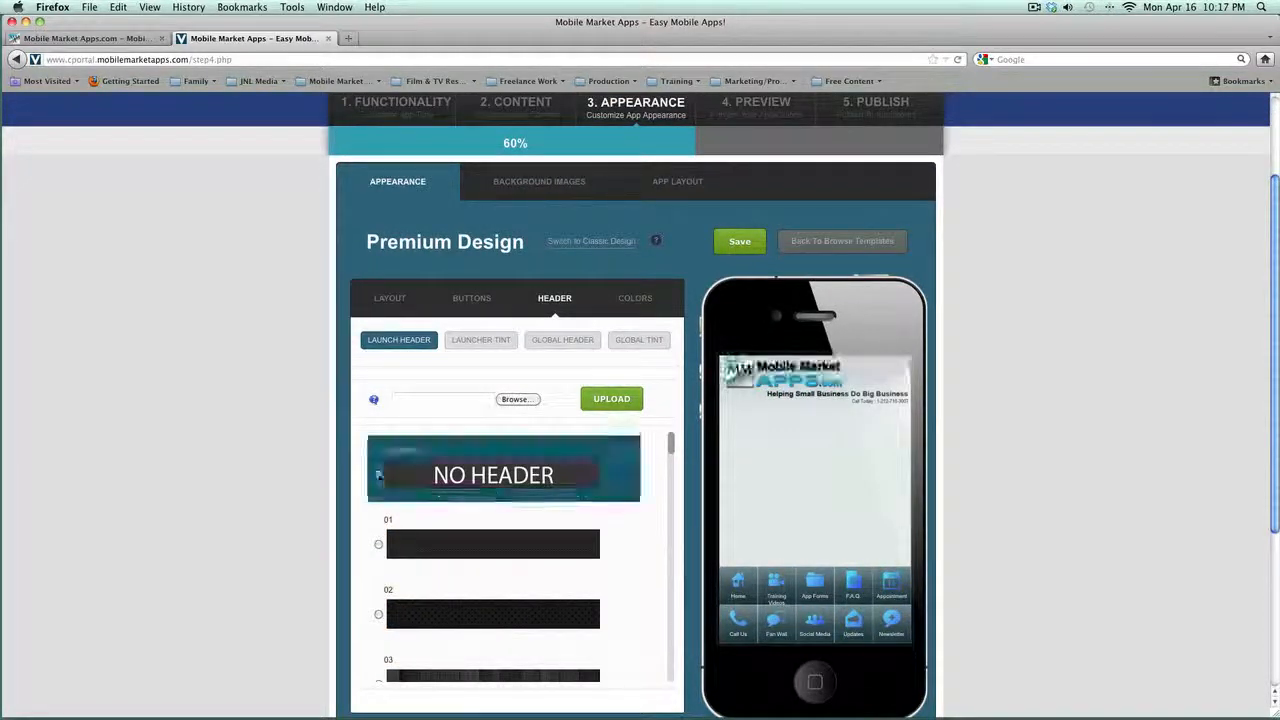
left_click(562, 339)
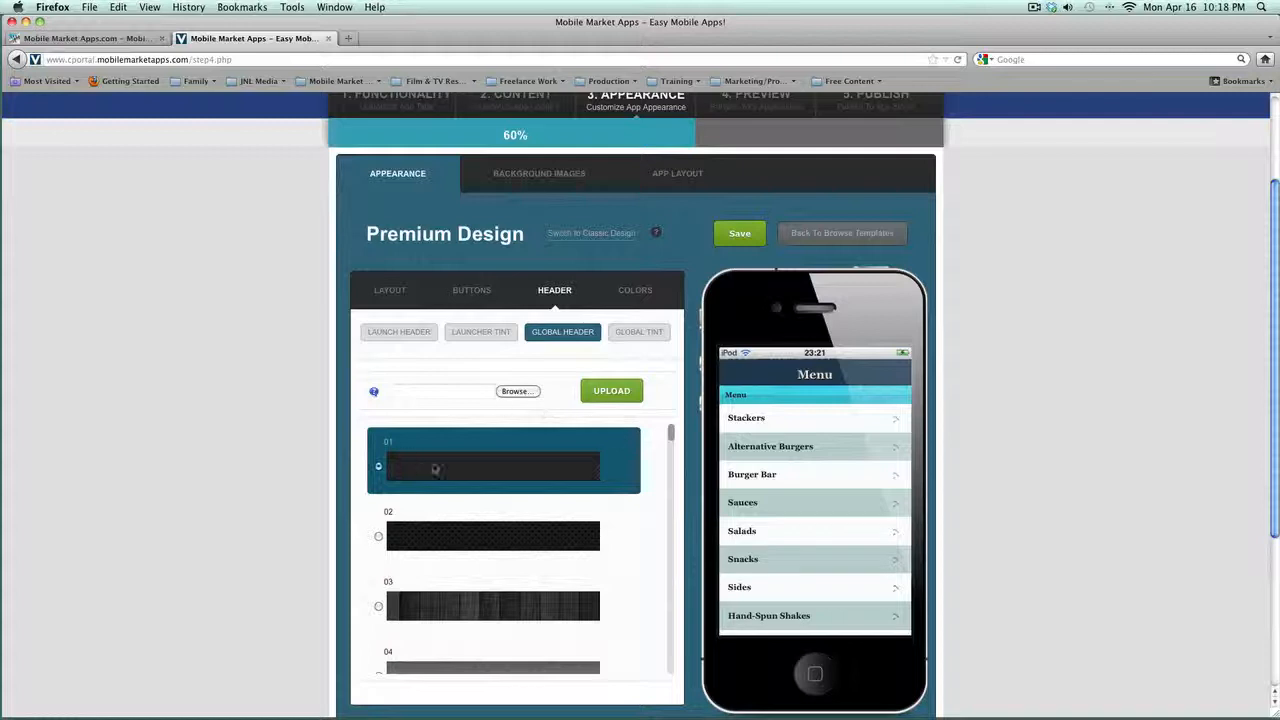
Step: Set the Global Tint for inner-page headers to medium blue 2075c9, then bring up the global Colors settings
left_click(616, 334)
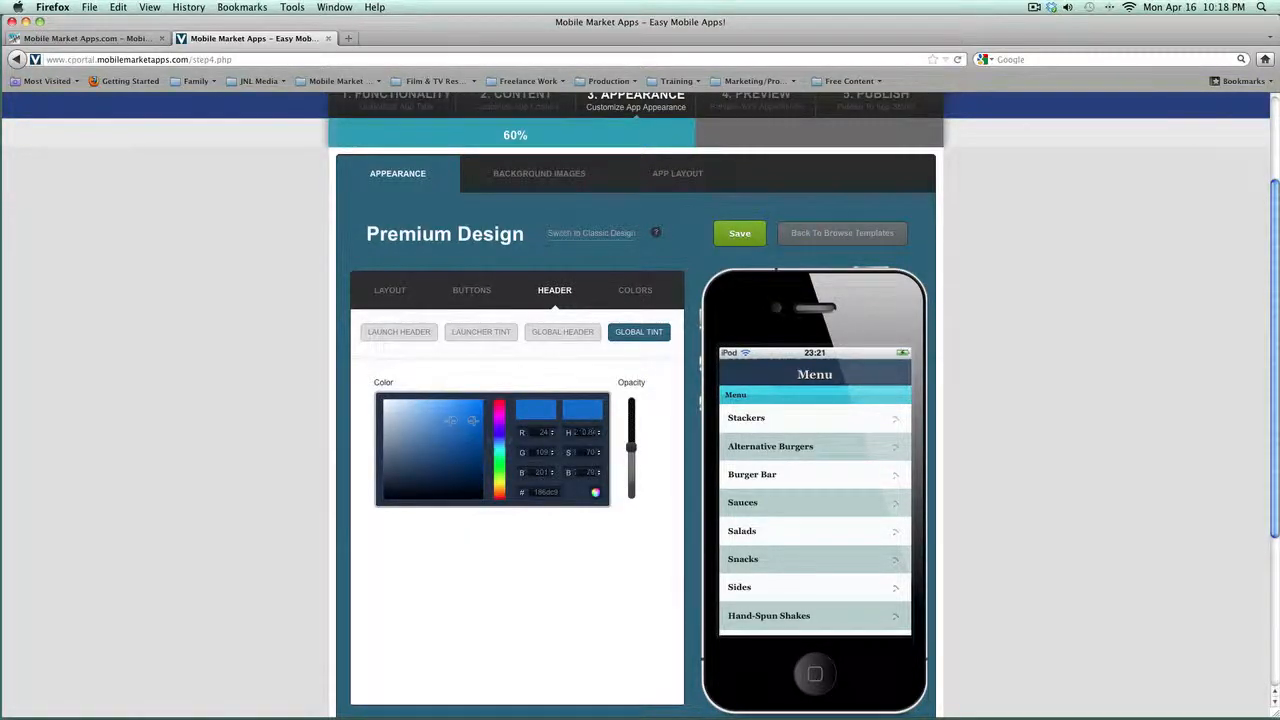
mouse_move(472, 421)
left_mouse_down()
mouse_move(447, 426)
mouse_move(471, 421)
left_mouse_up()
left_click(635, 290)
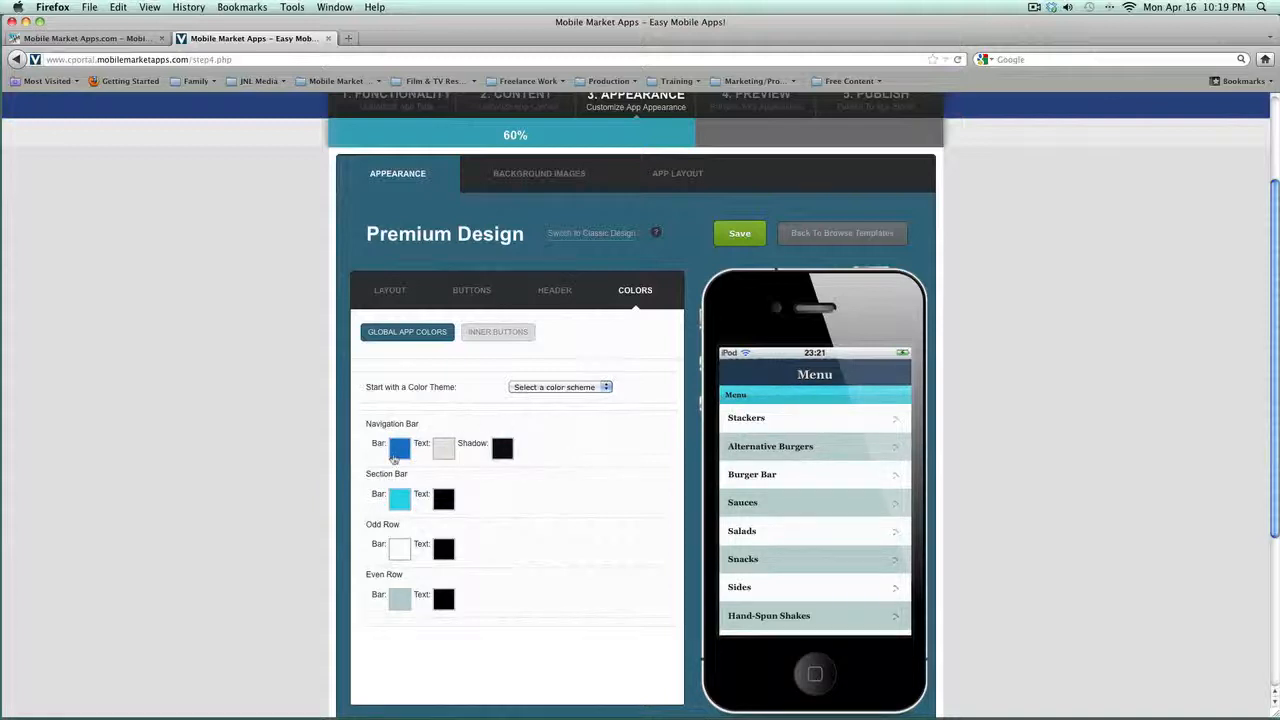
Step: Deepen the navigation bar to a slightly darker medium blue and save the Premium Design colours
left_click(398, 452)
mouse_move(486, 491)
left_mouse_down()
mouse_move(474, 496)
mouse_move(488, 494)
left_mouse_up()
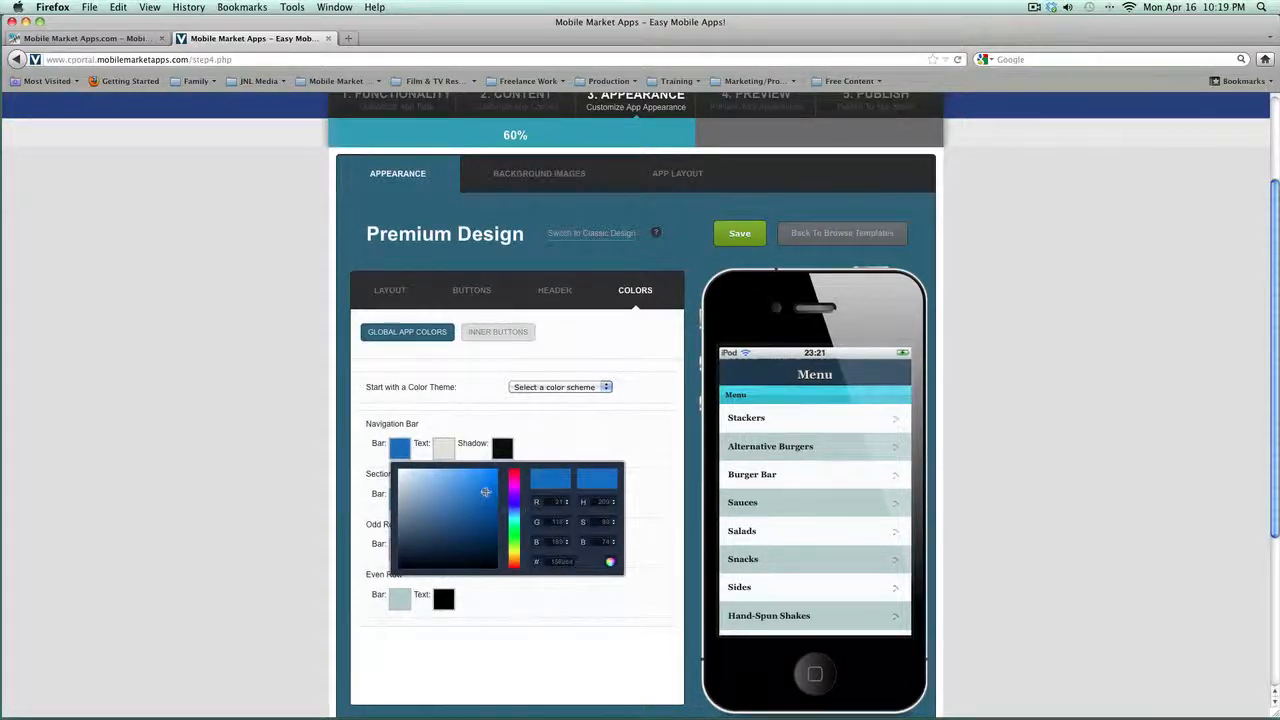
left_click(536, 425)
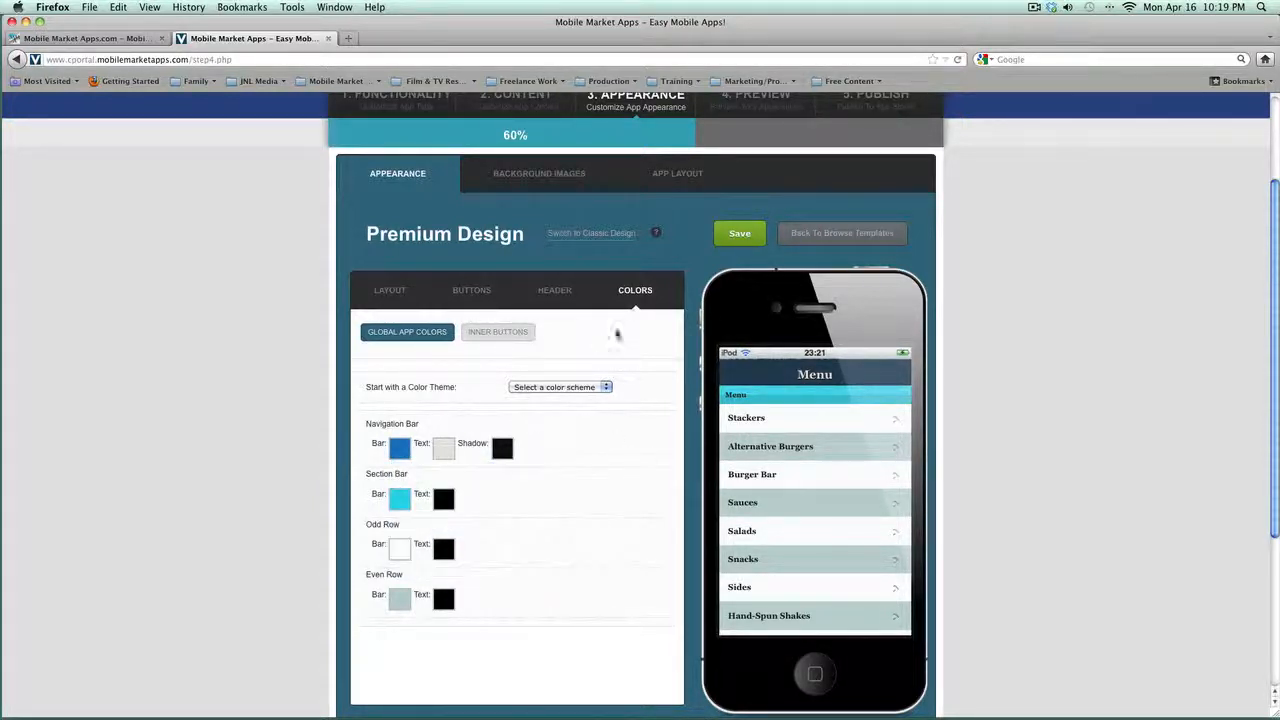
scroll(540, 477, "down", 1)
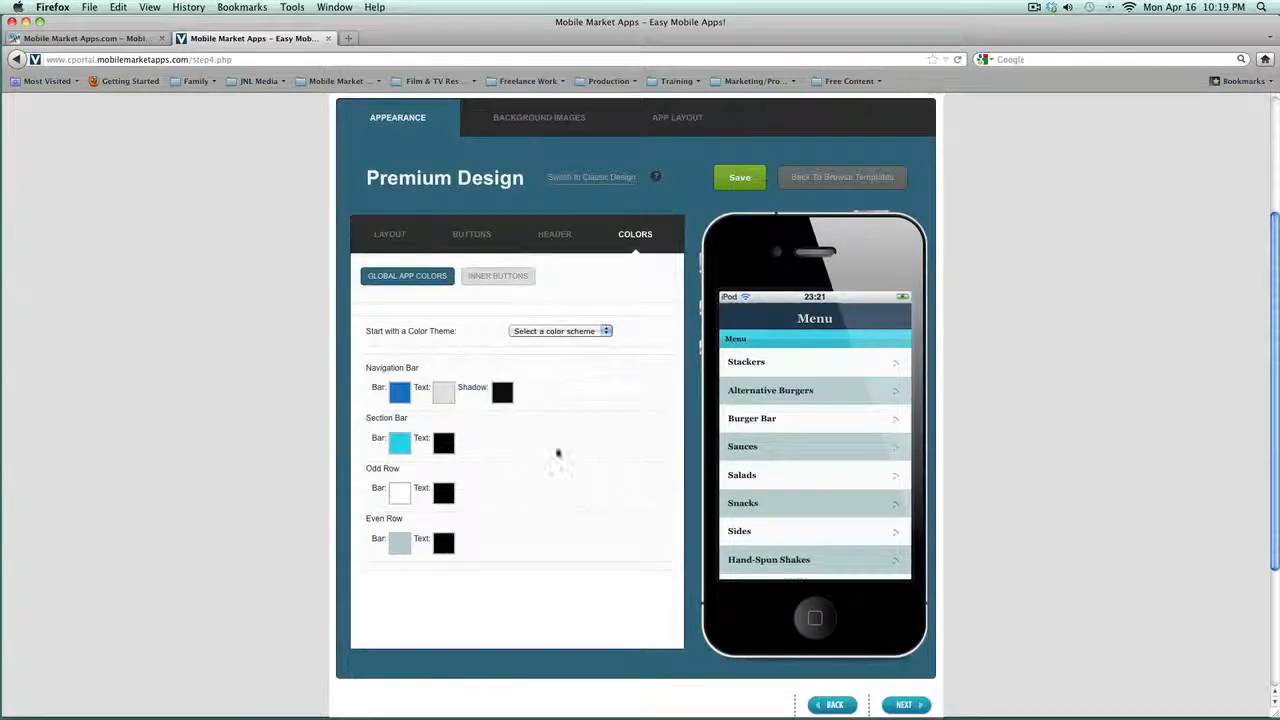
left_click(738, 186)
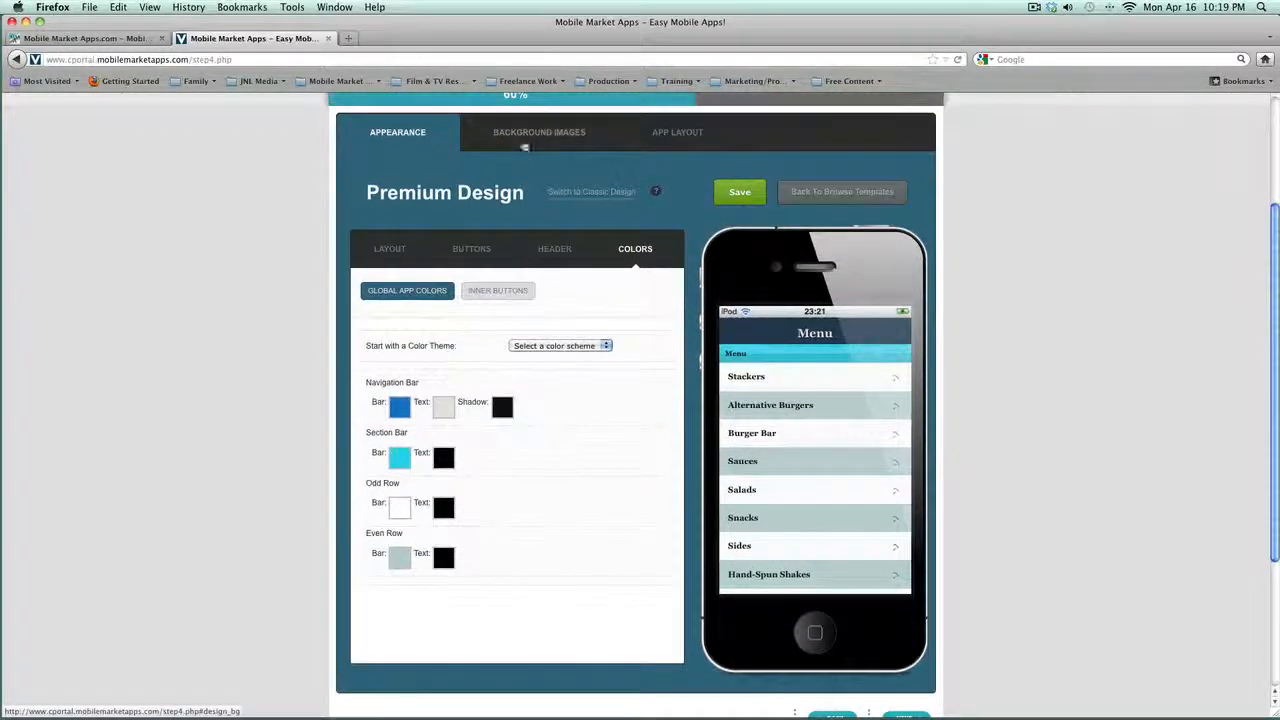
left_click(523, 140)
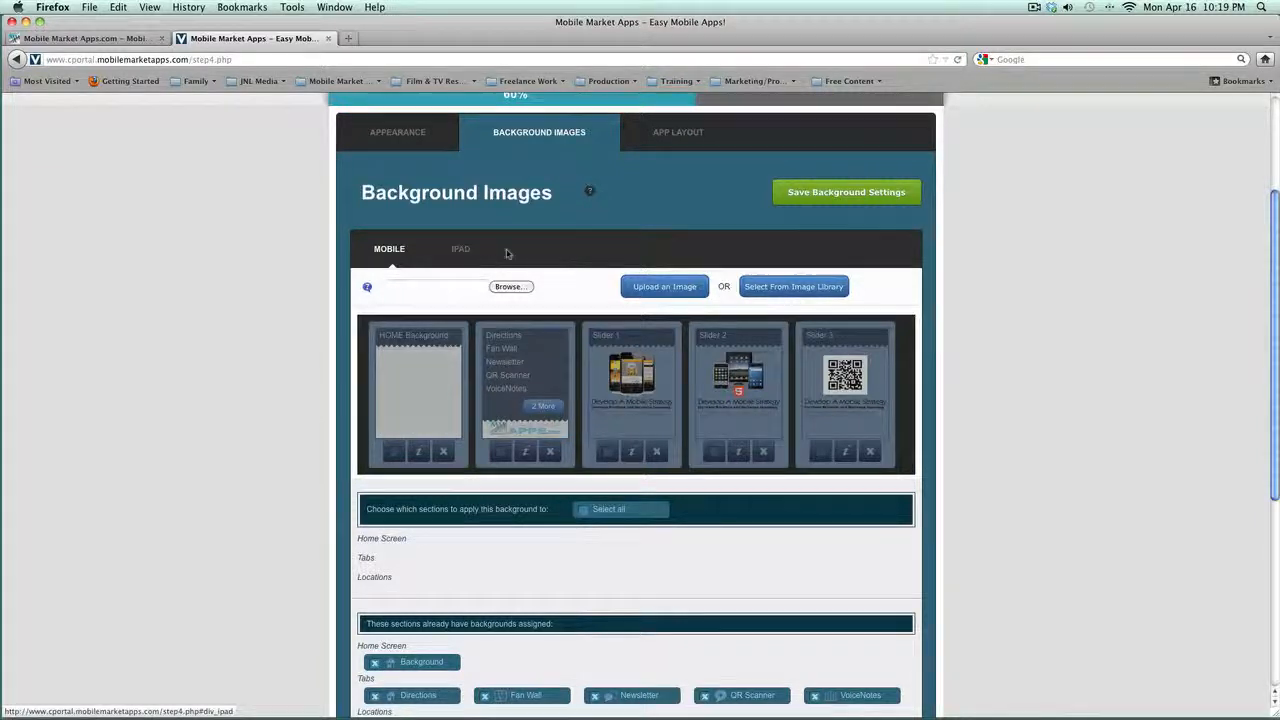
Step: Review the iPad and mobile backgrounds, then select the second mobile background image
left_click(461, 250)
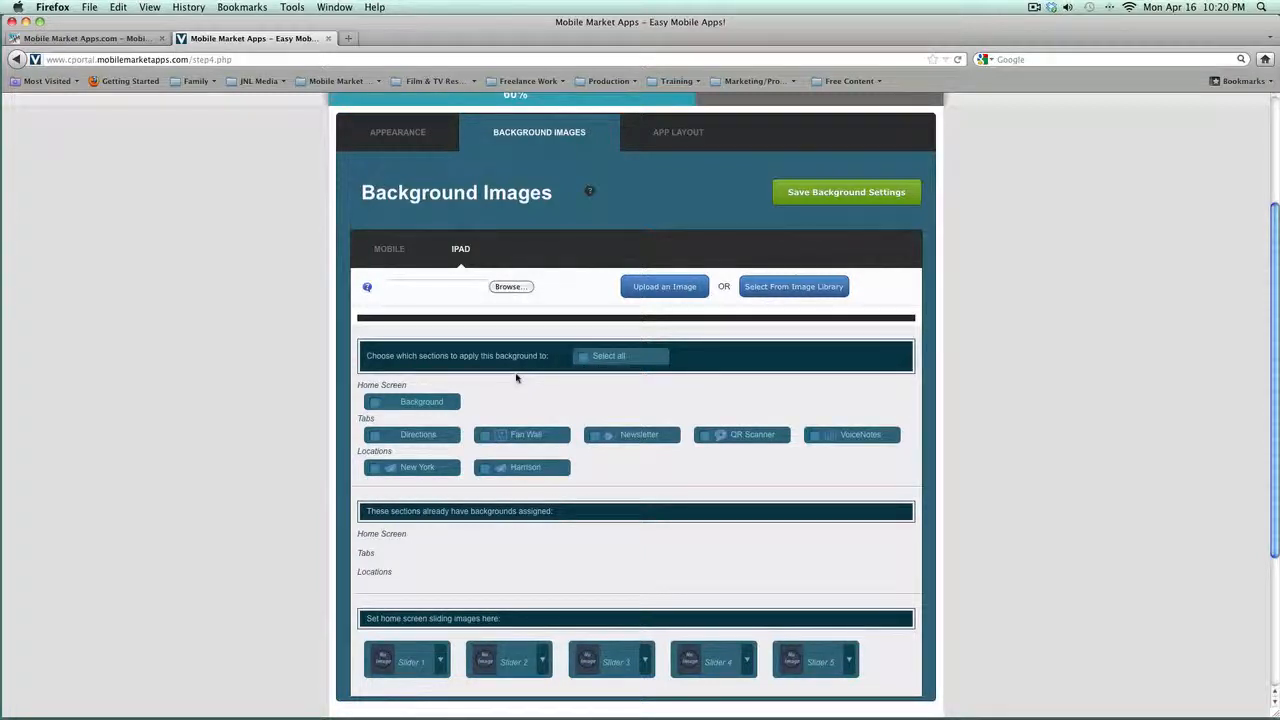
left_click(389, 250)
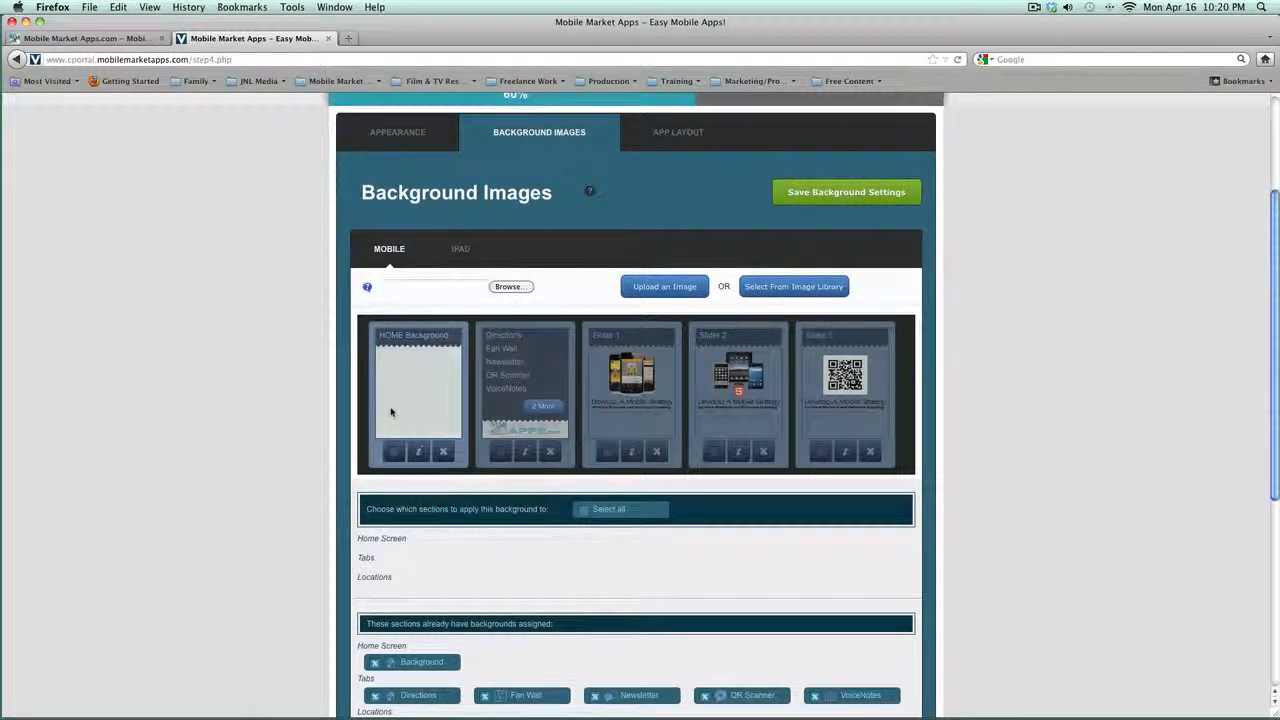
left_click(391, 412)
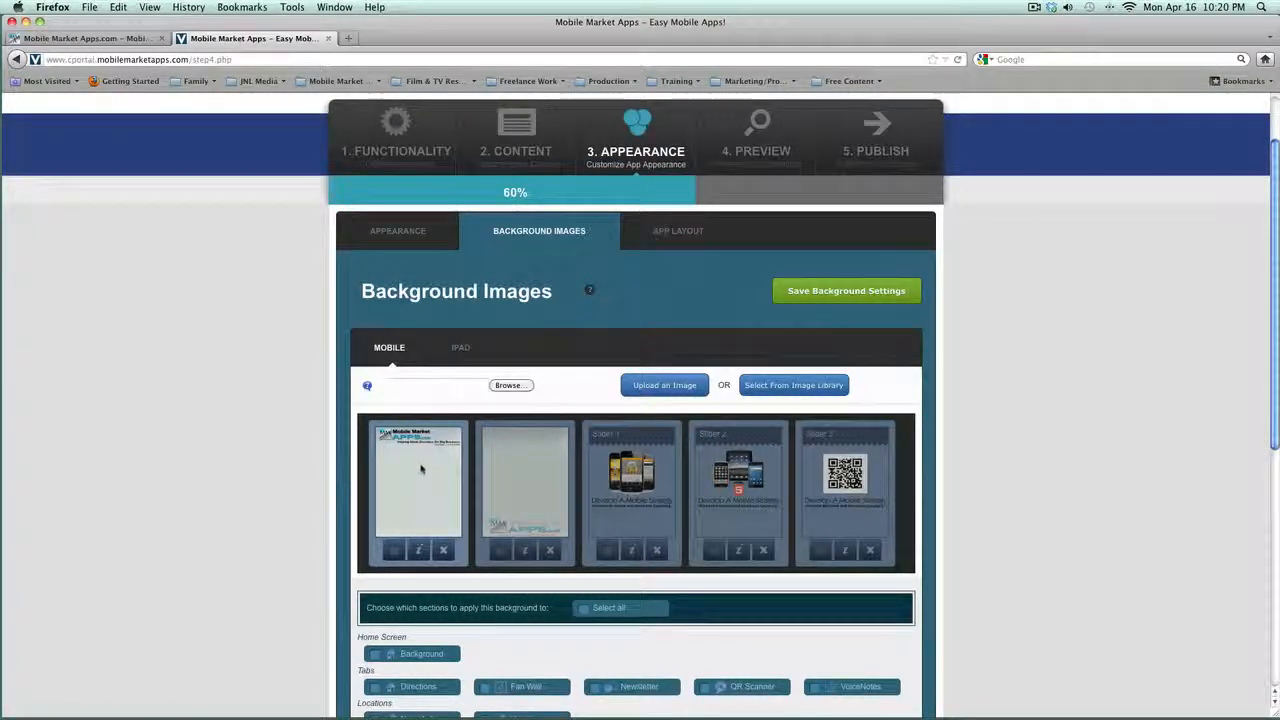
left_click(519, 468)
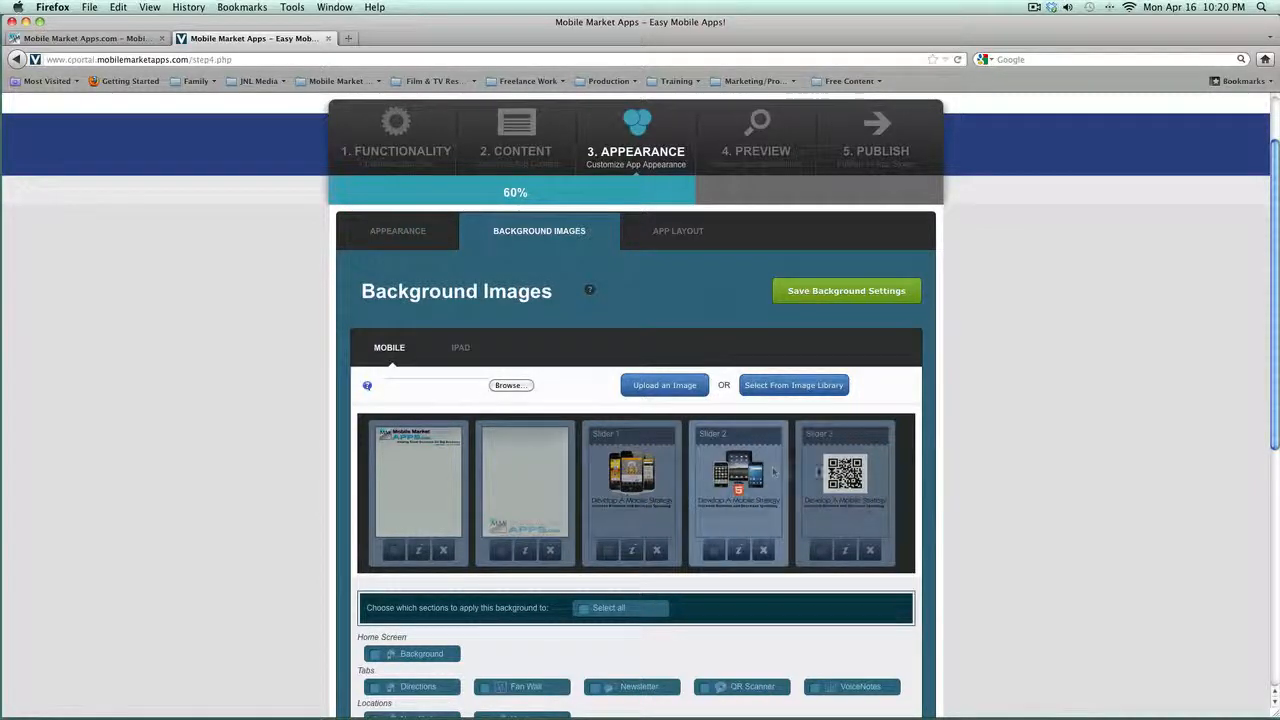
scroll(541, 463, "down", 3)
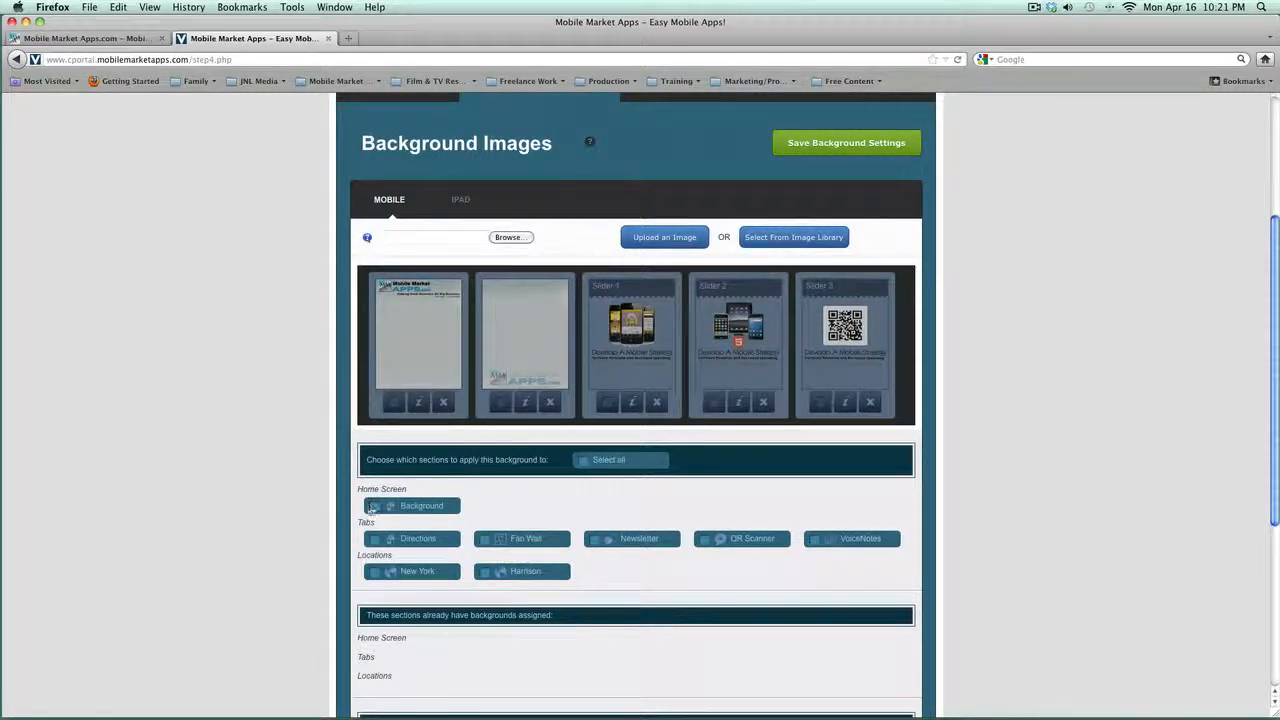
Step: Save the first image as home screen background and the second for all tabs, New York and Harrison
left_click(373, 506)
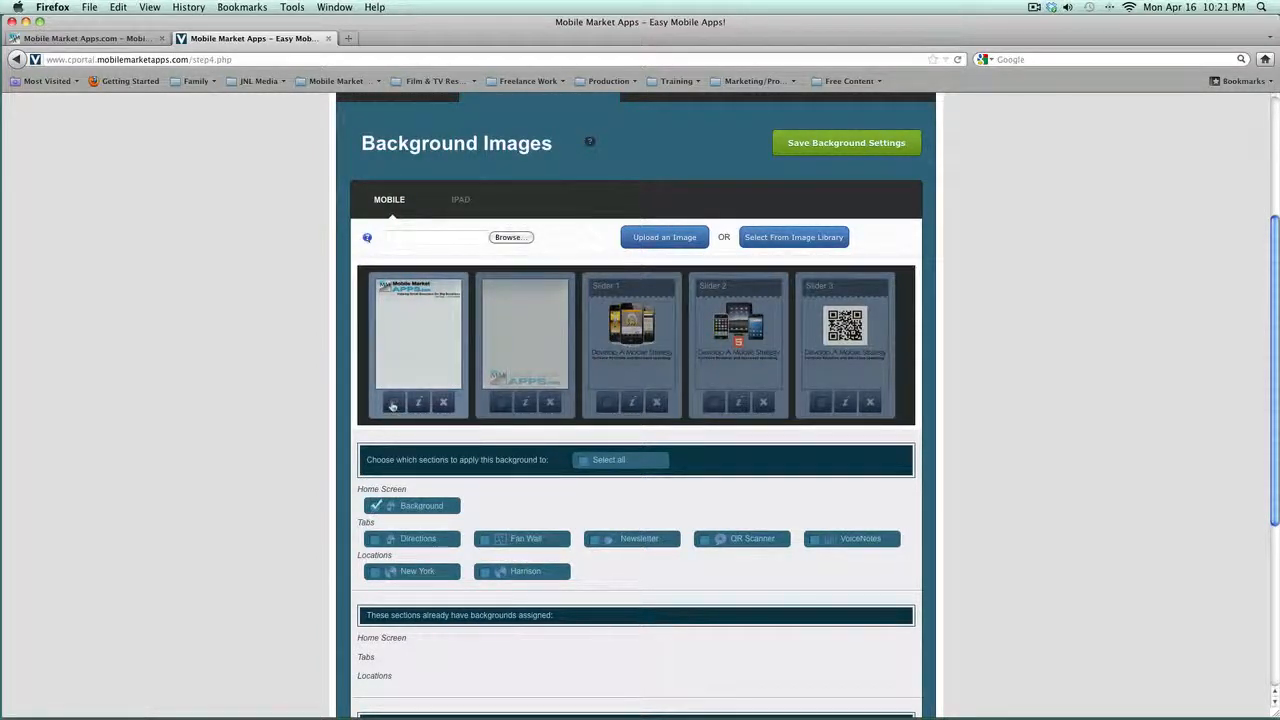
left_click(393, 403)
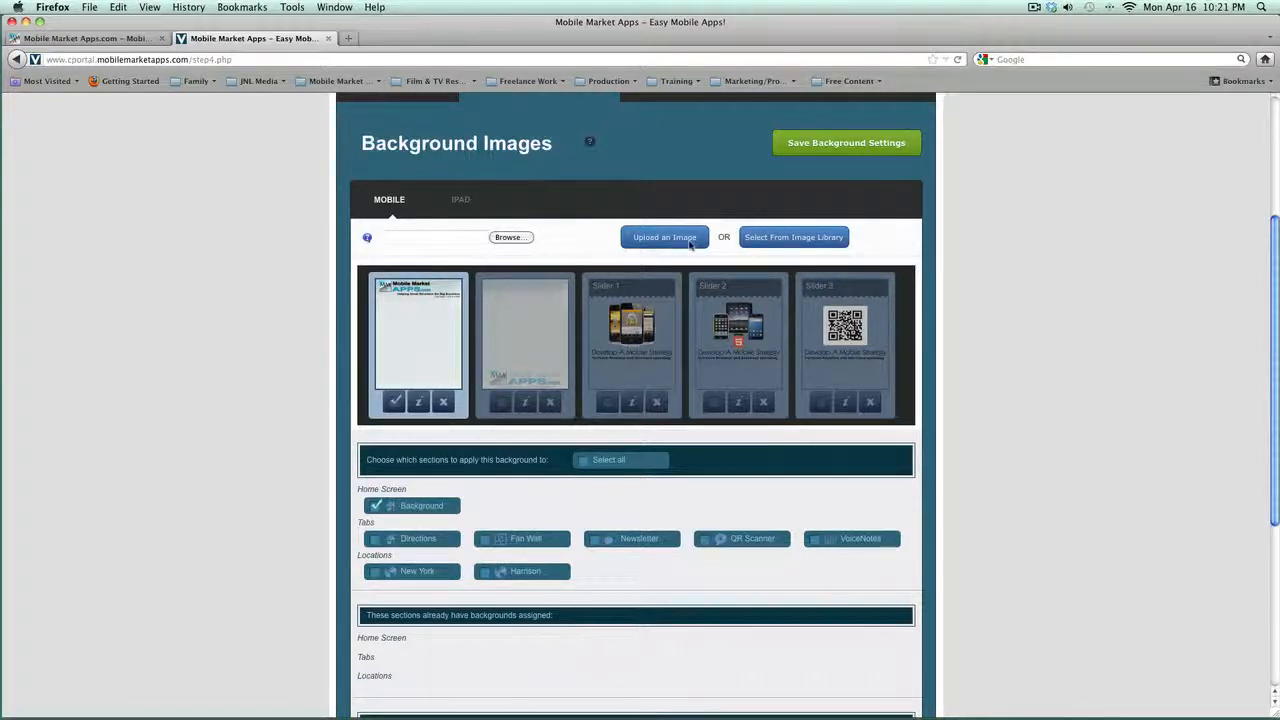
left_click(812, 148)
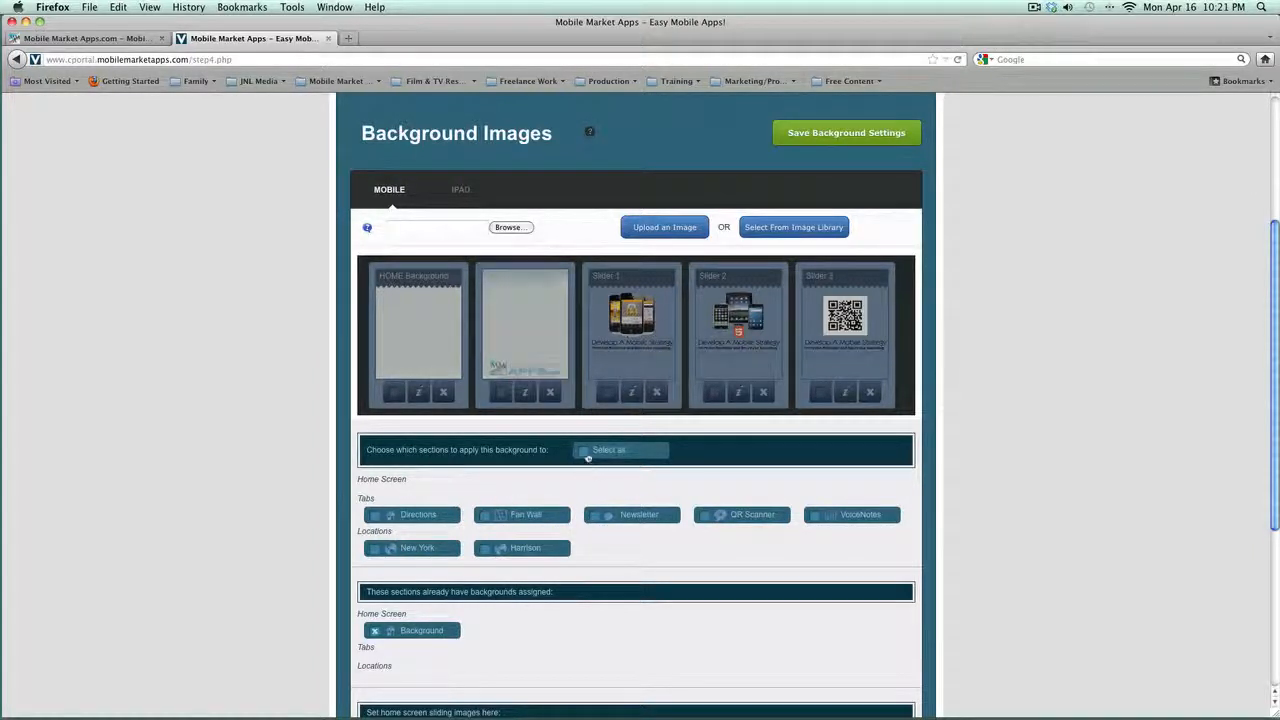
left_click(586, 452)
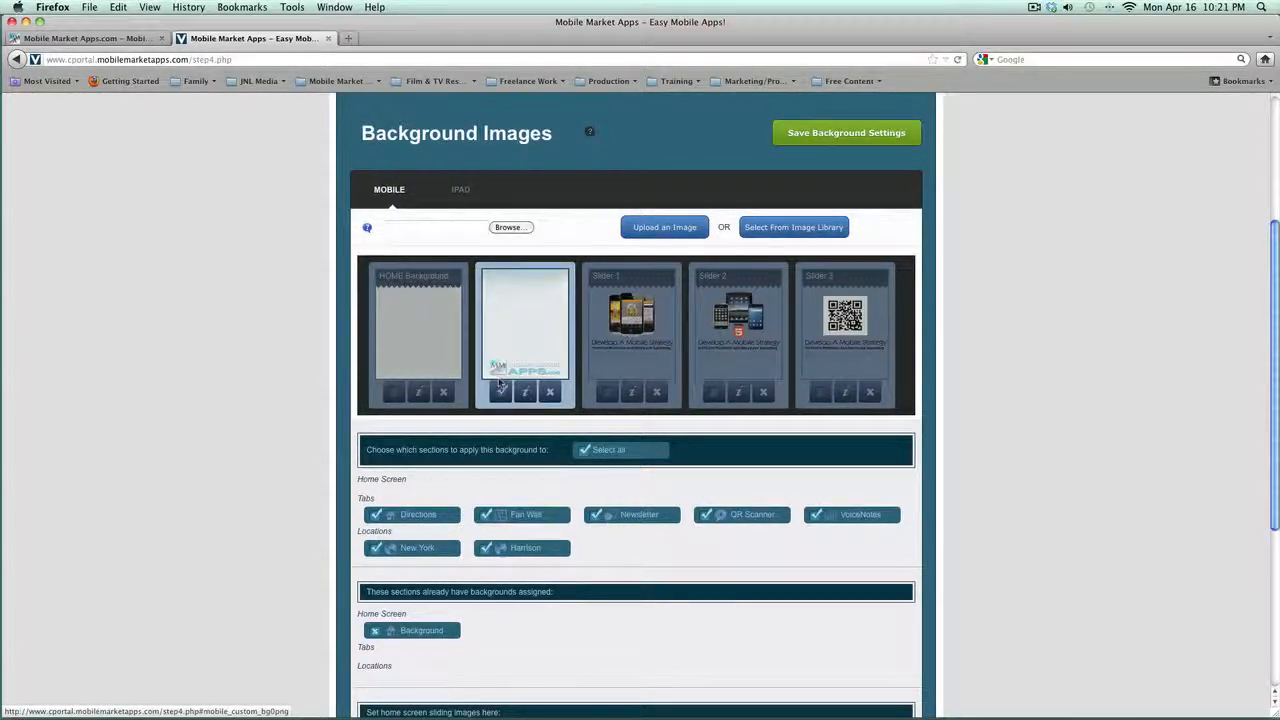
left_click(820, 138)
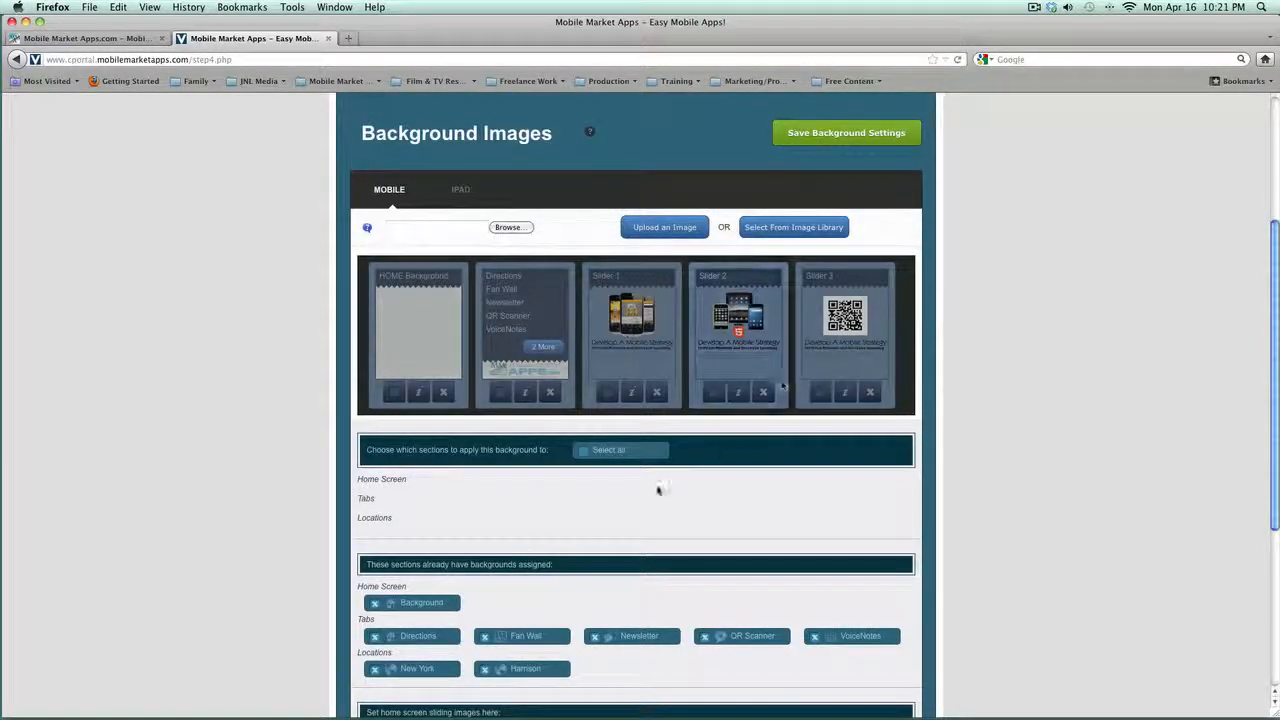
Step: Choose thumbnail images for home screen Sliders 1, 2 and 3 and save the background settings
scroll(657, 491, "down", 3)
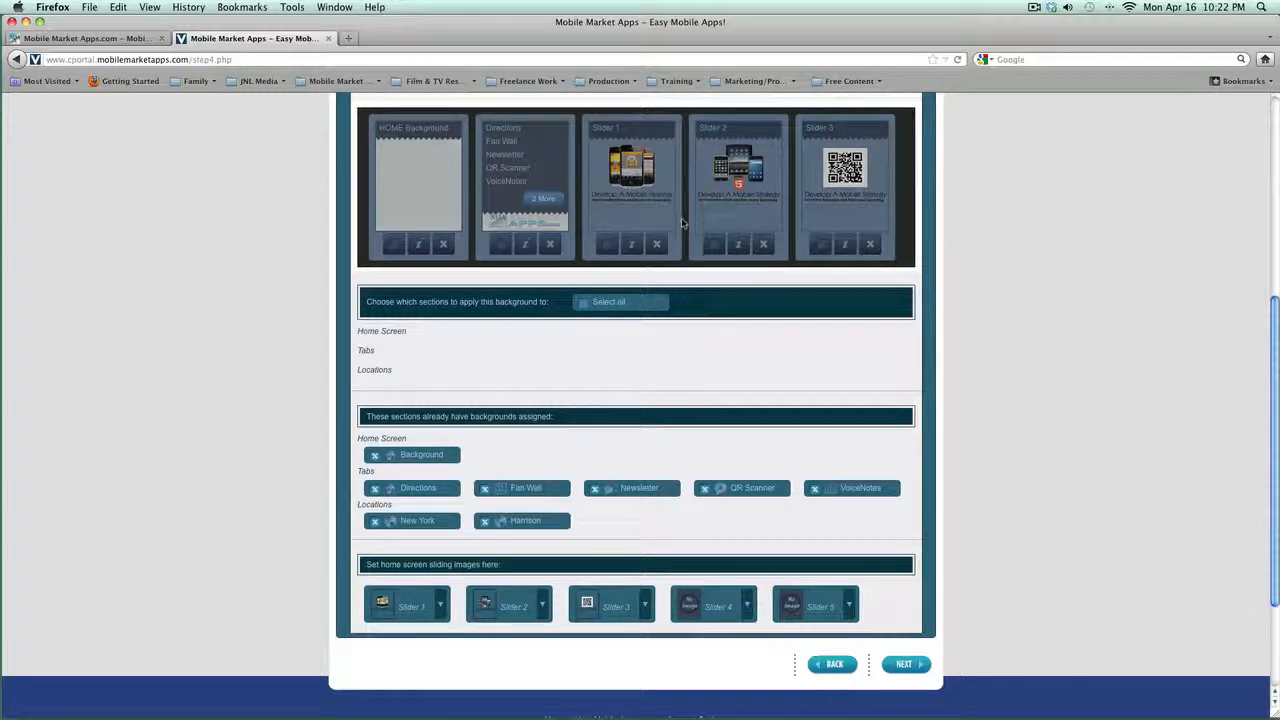
left_click(441, 603)
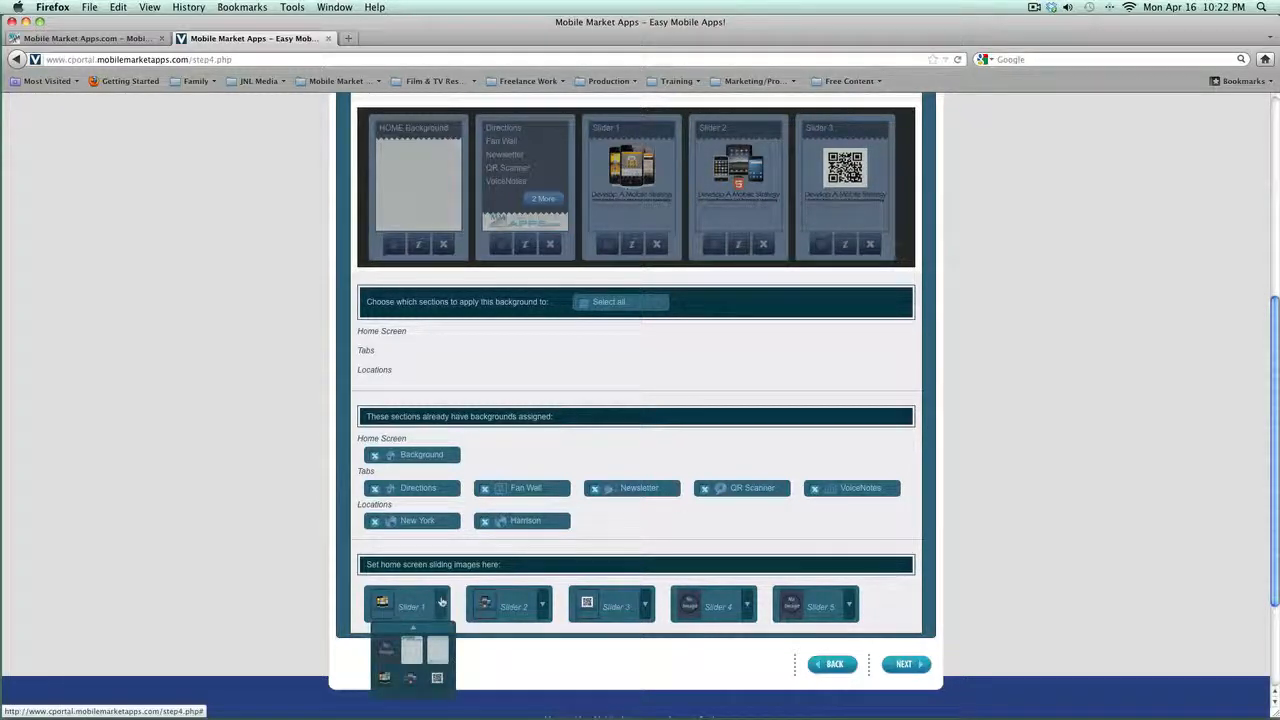
left_click(386, 677)
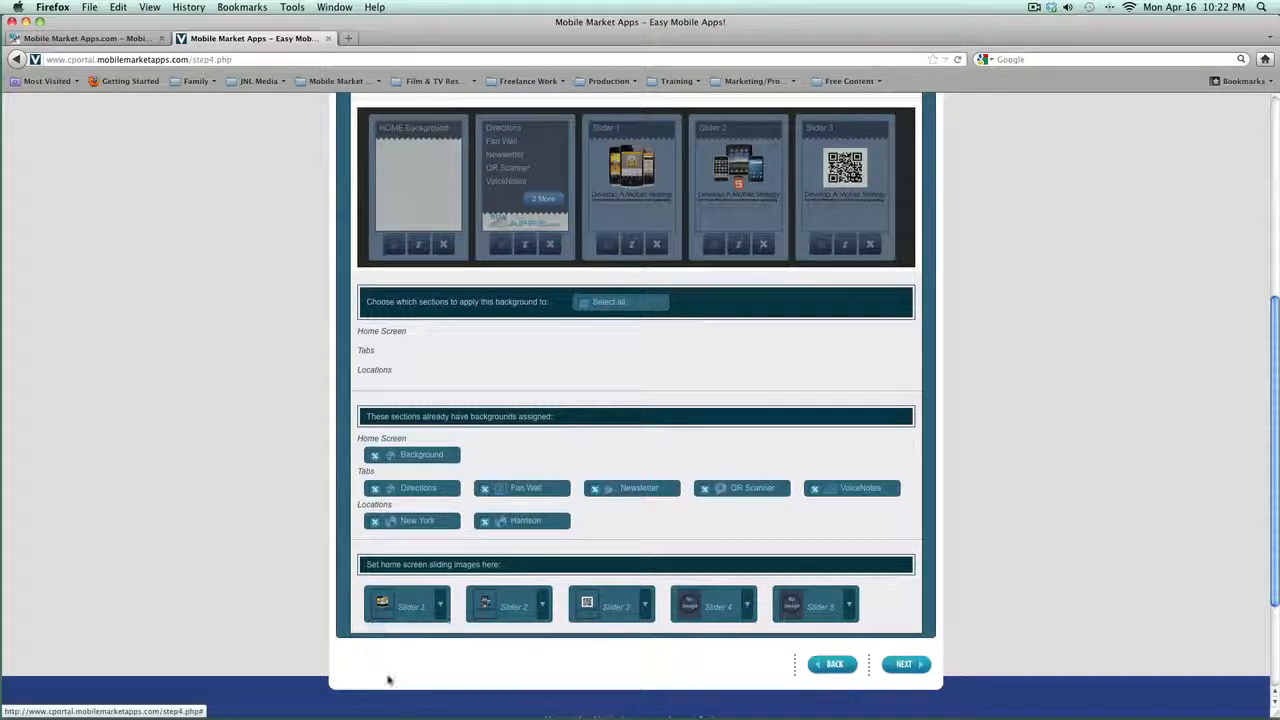
left_click(545, 607)
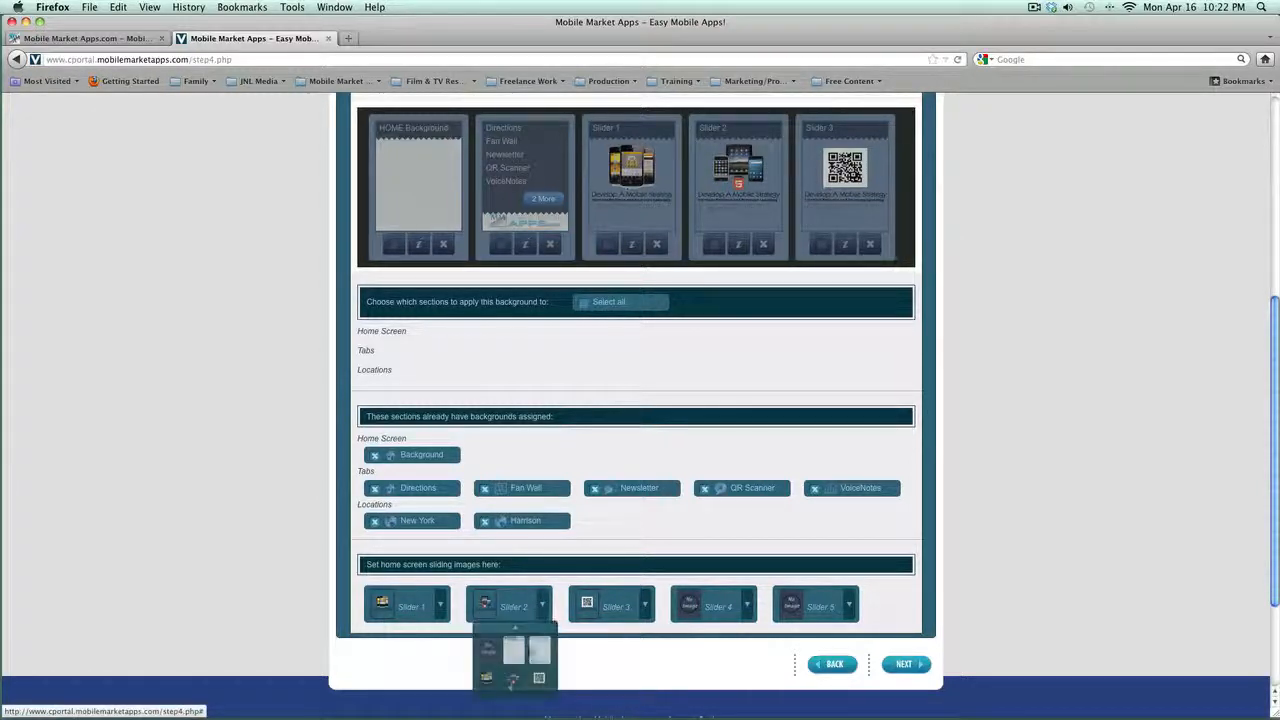
left_click(512, 680)
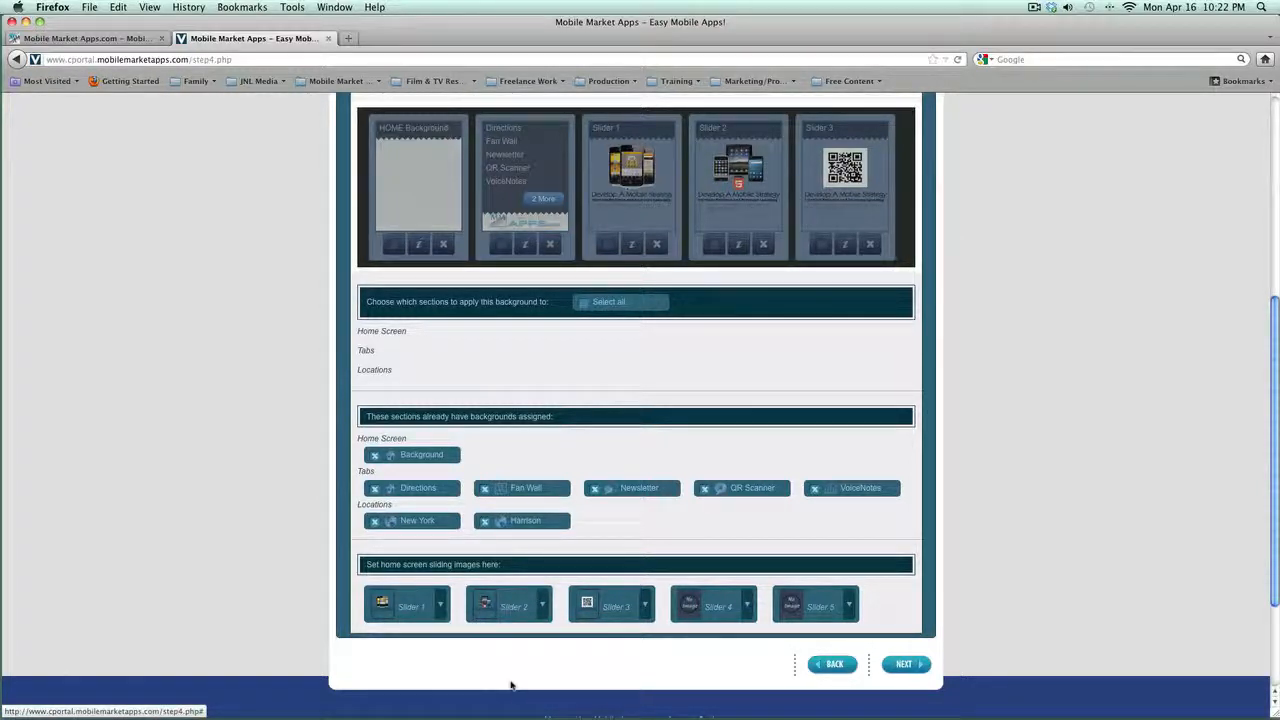
left_click(645, 607)
left_click(642, 680)
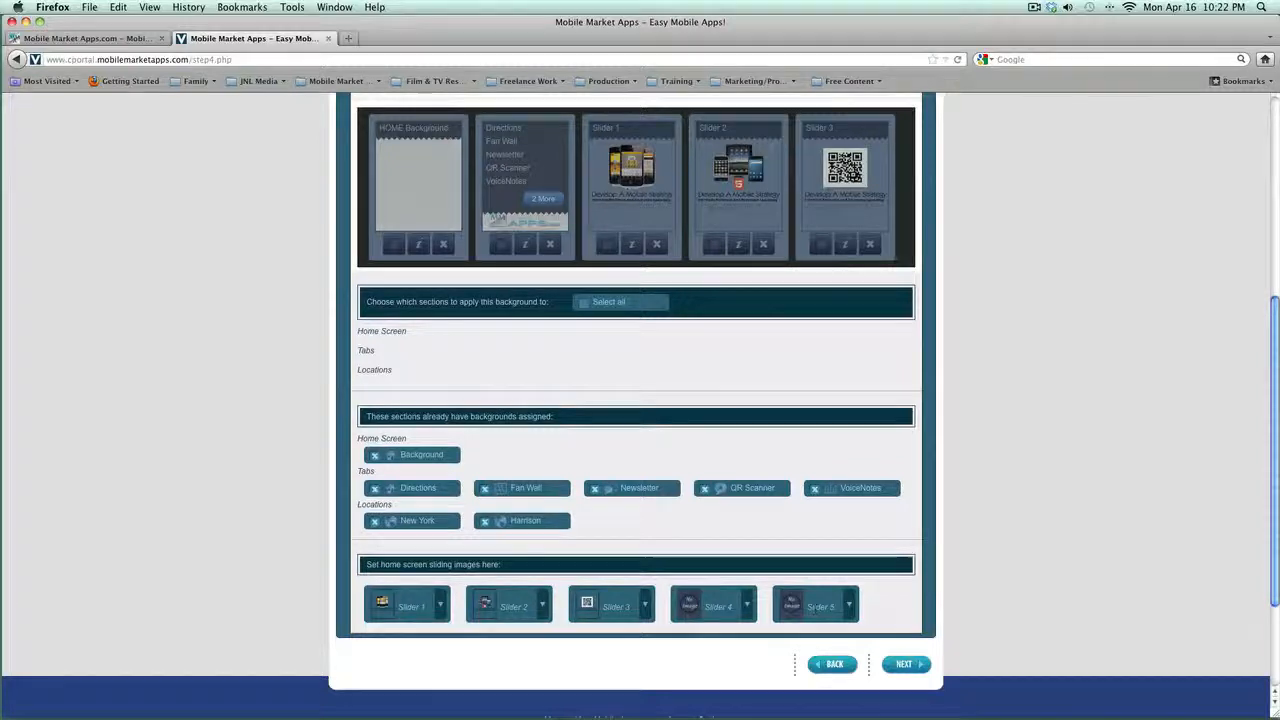
scroll(765, 600, "up", 8)
left_click(812, 373)
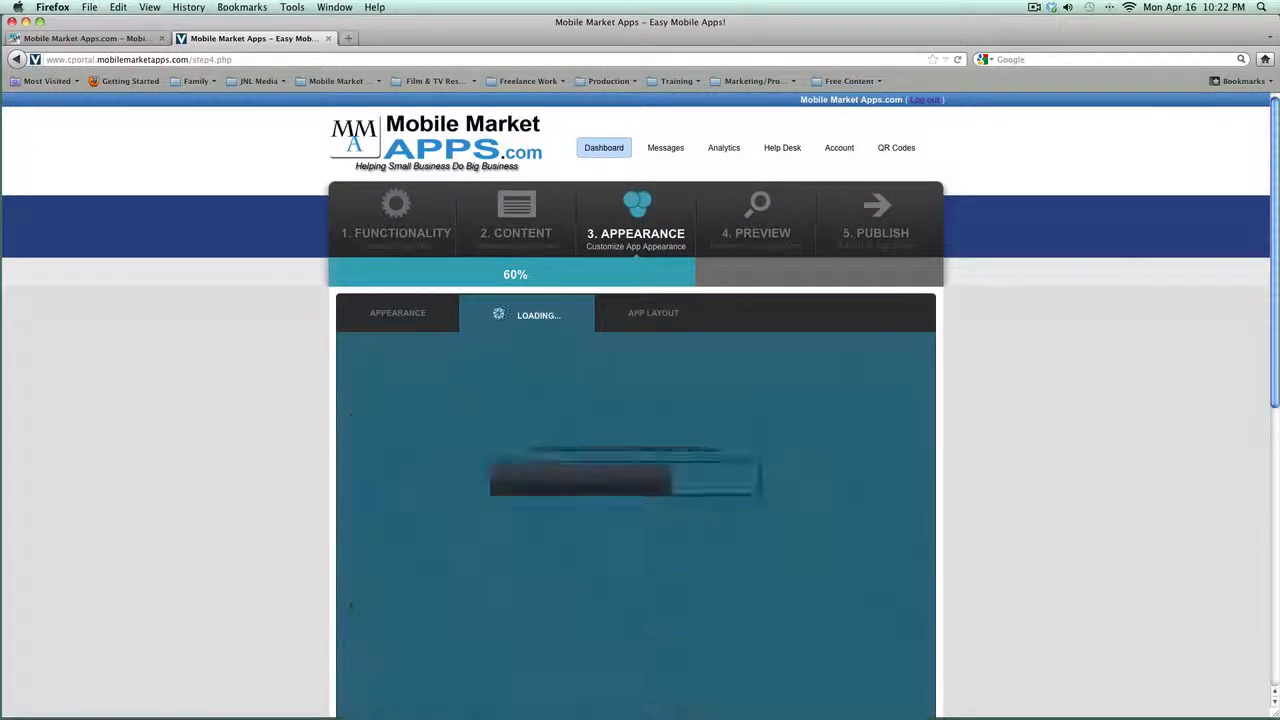
Step: In App Layout, move the Events tile into Page 1 as the second active tab after Home
left_click(665, 314)
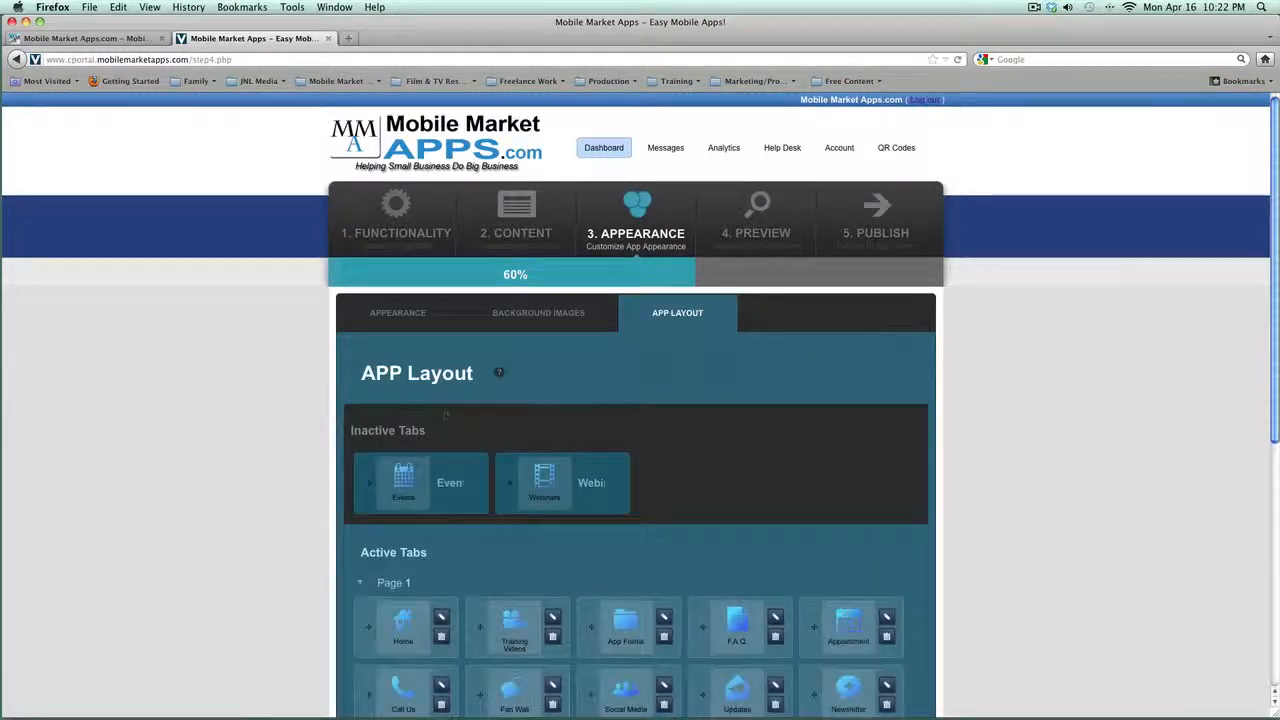
scroll(448, 247, "down", 3)
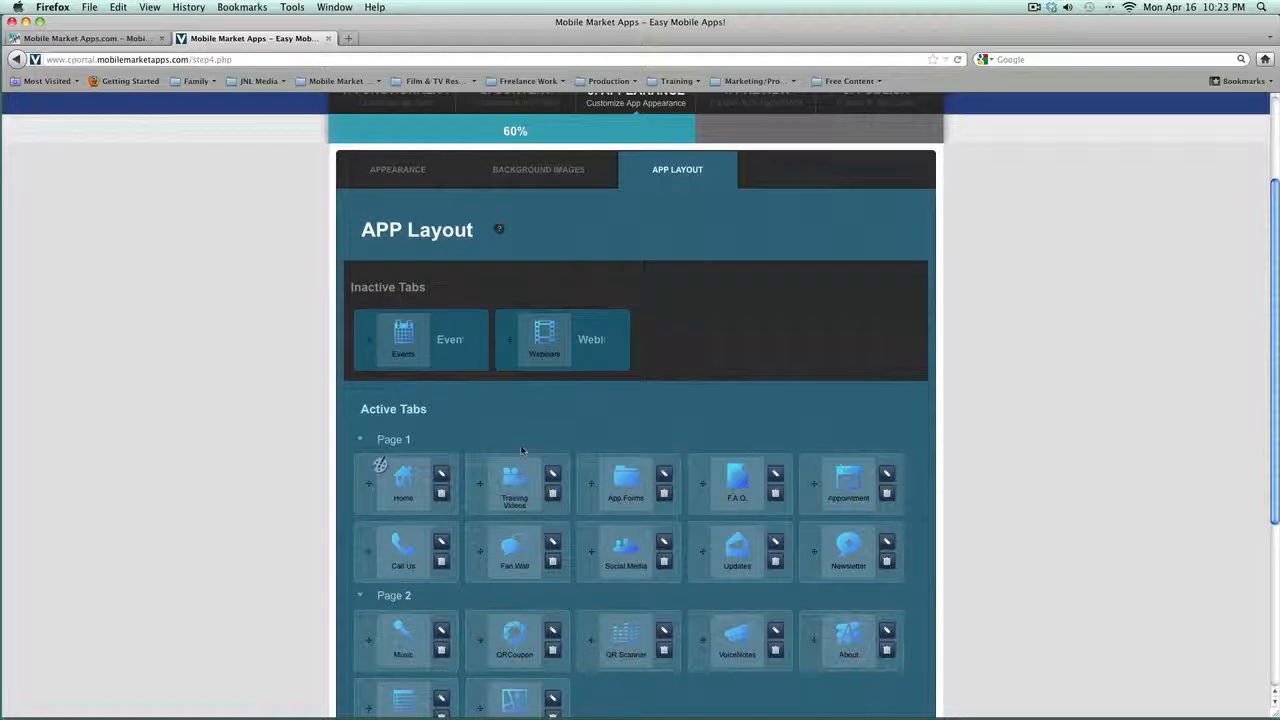
scroll(500, 440, "down", 3)
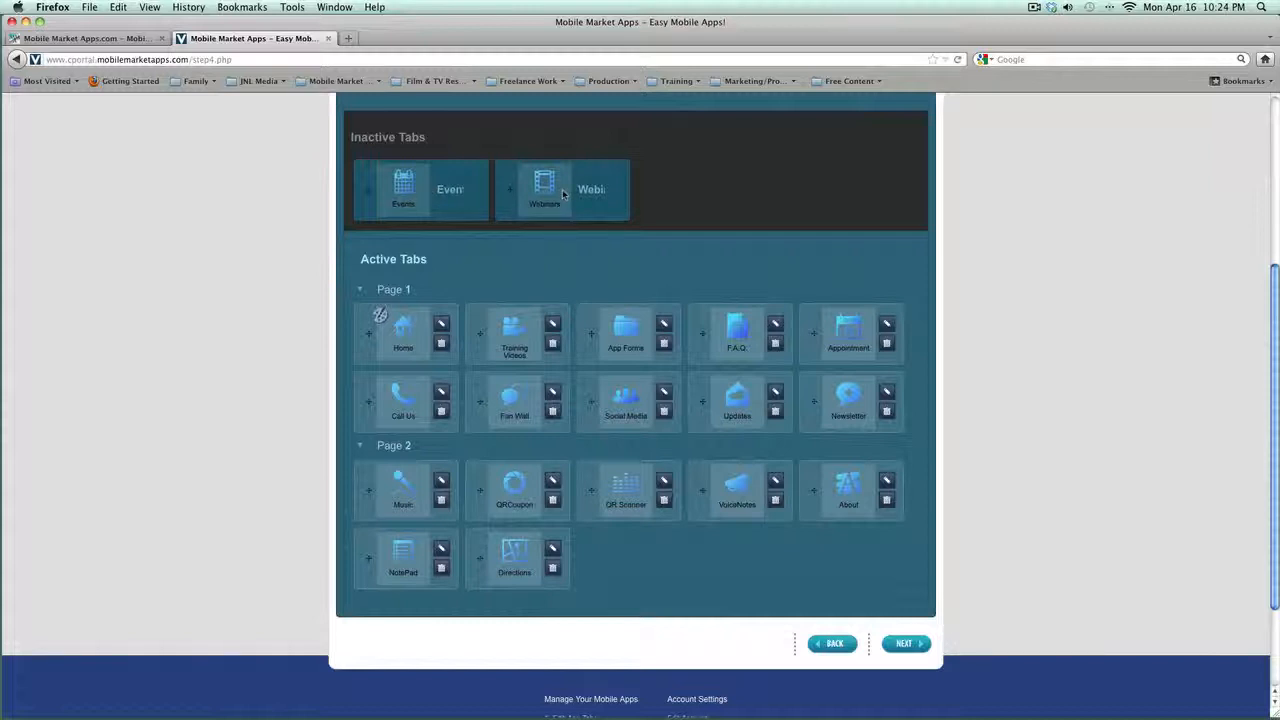
scroll(562, 193, "up", 5)
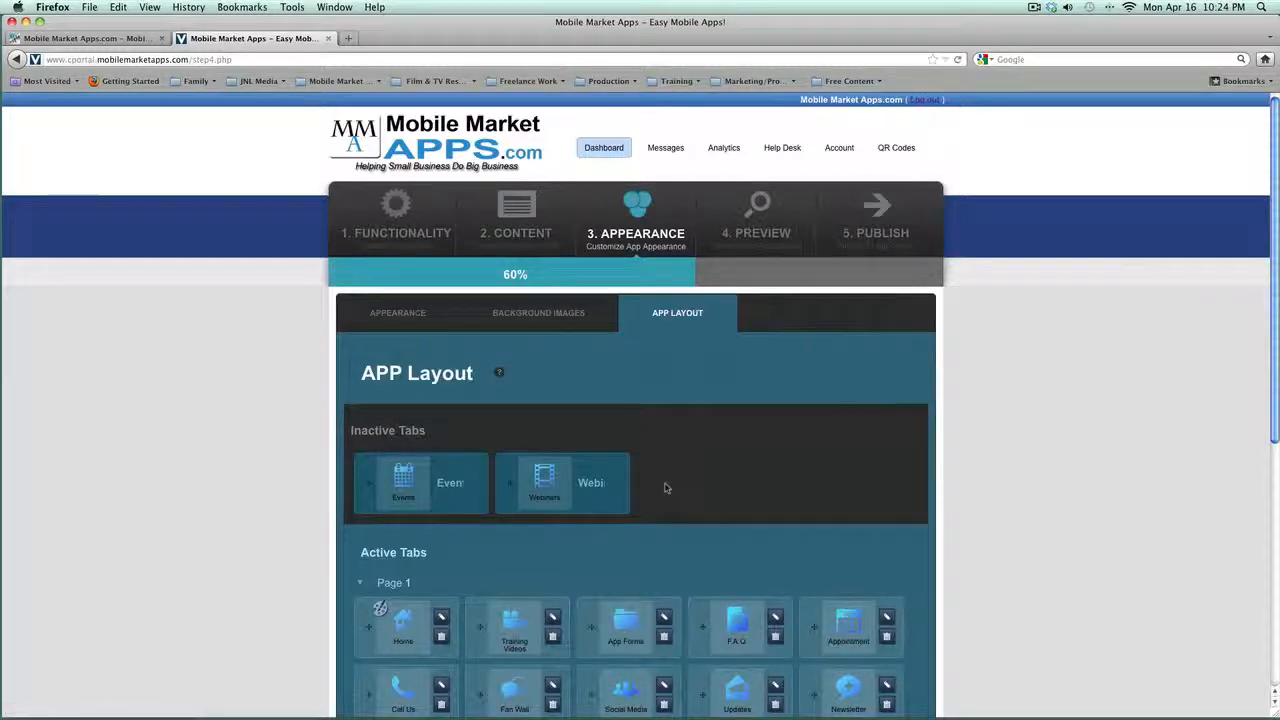
scroll(666, 488, "down", 2)
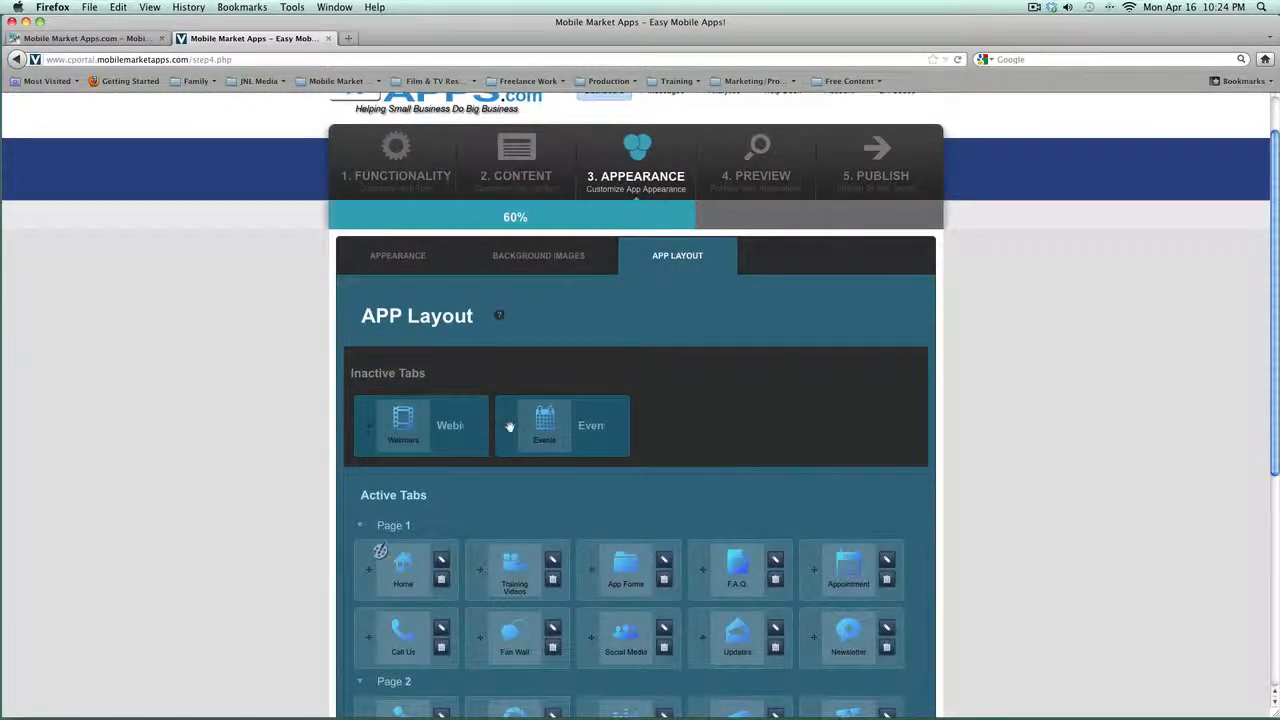
left_click_drag(509, 427, 567, 551)
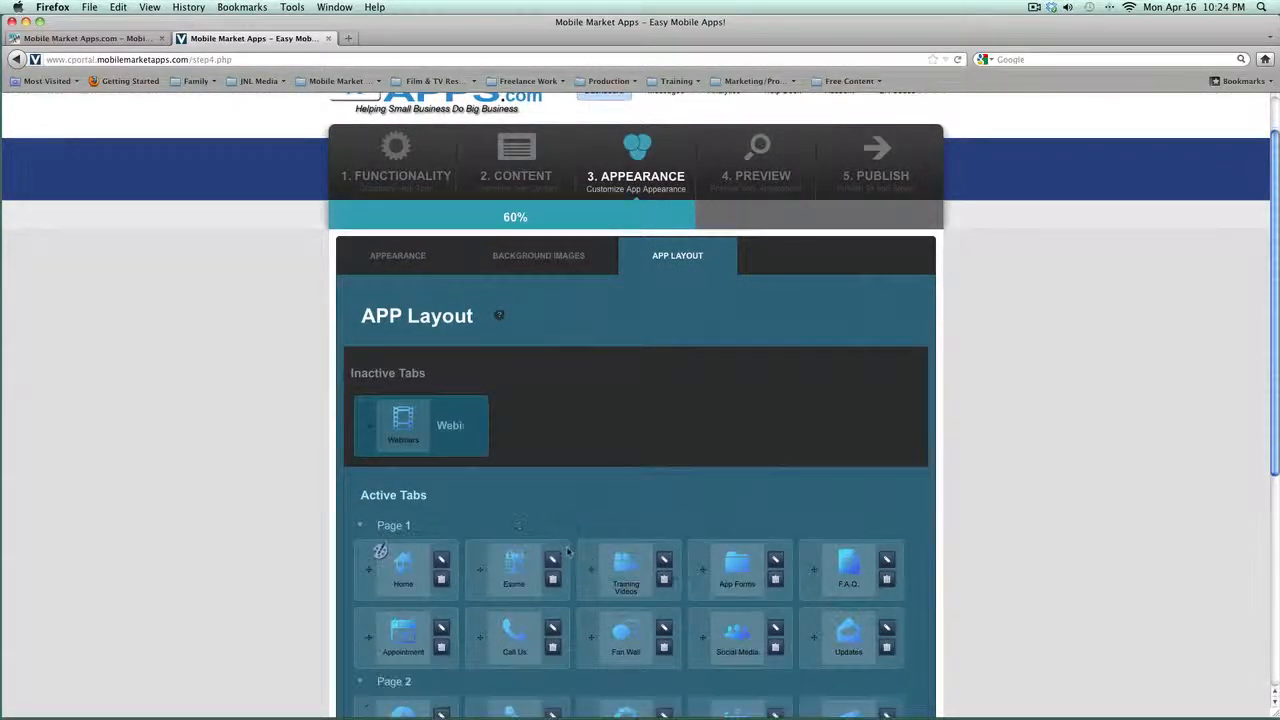
scroll(565, 555, "down", 3)
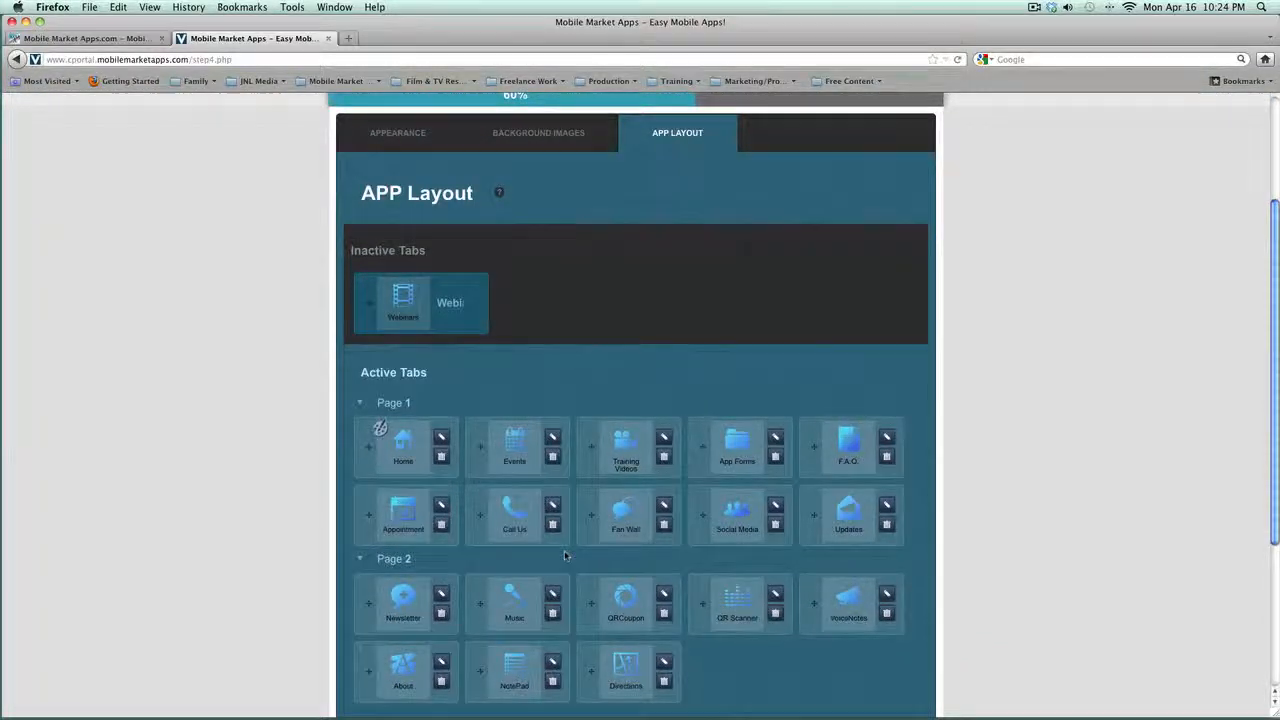
scroll(564, 555, "up", 4)
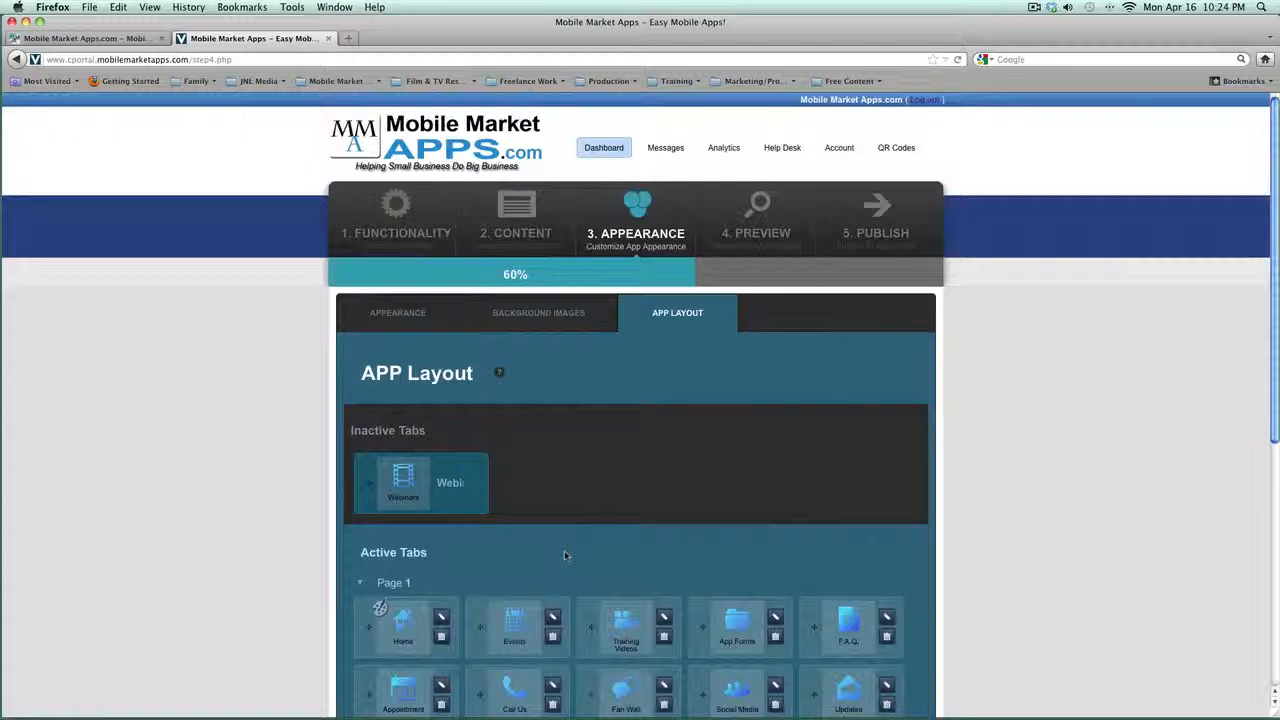
Step: Move the Events tab back into Inactive Tabs beside Webinars, then return to the Appearance editor
left_click(518, 214)
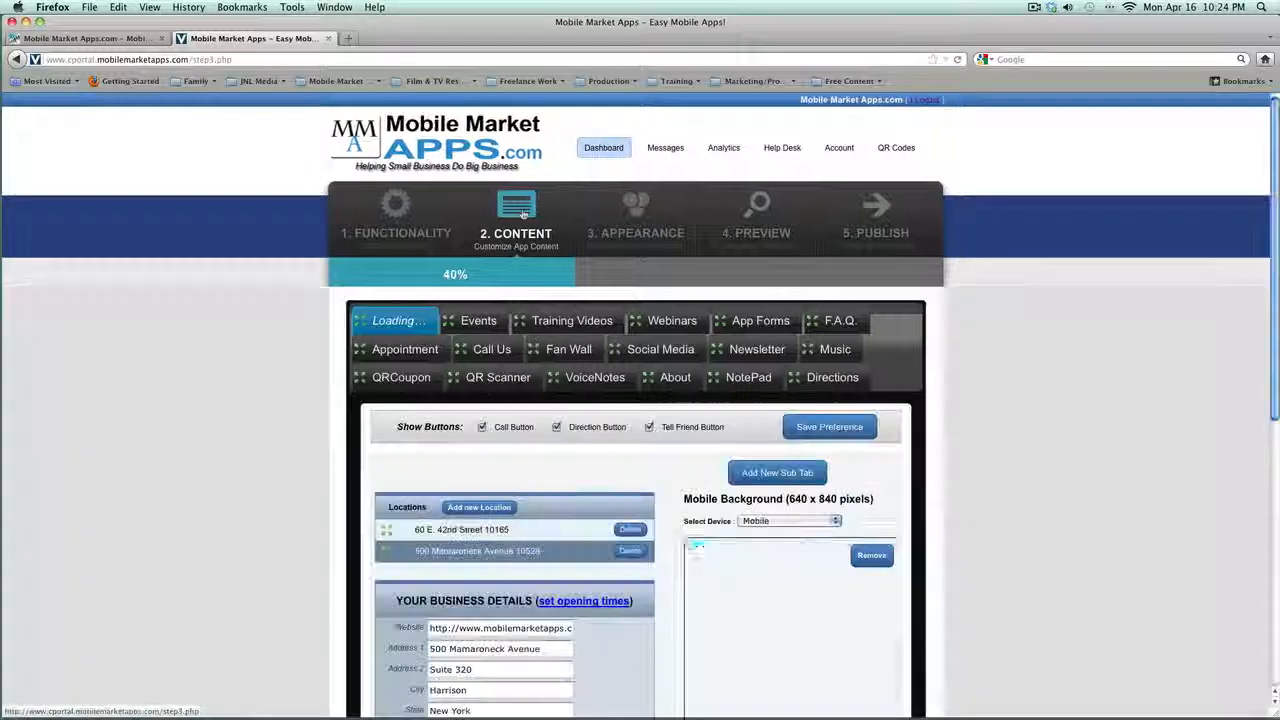
left_click(650, 321)
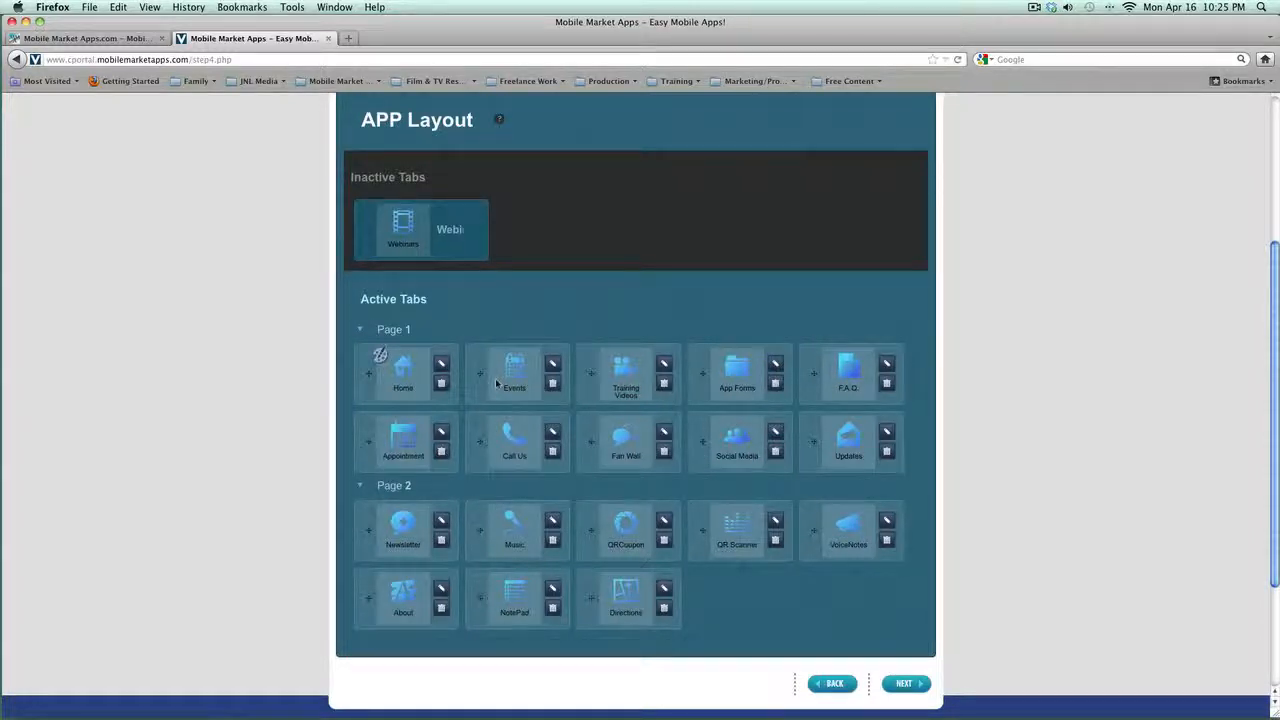
left_click_drag(500, 382, 703, 255)
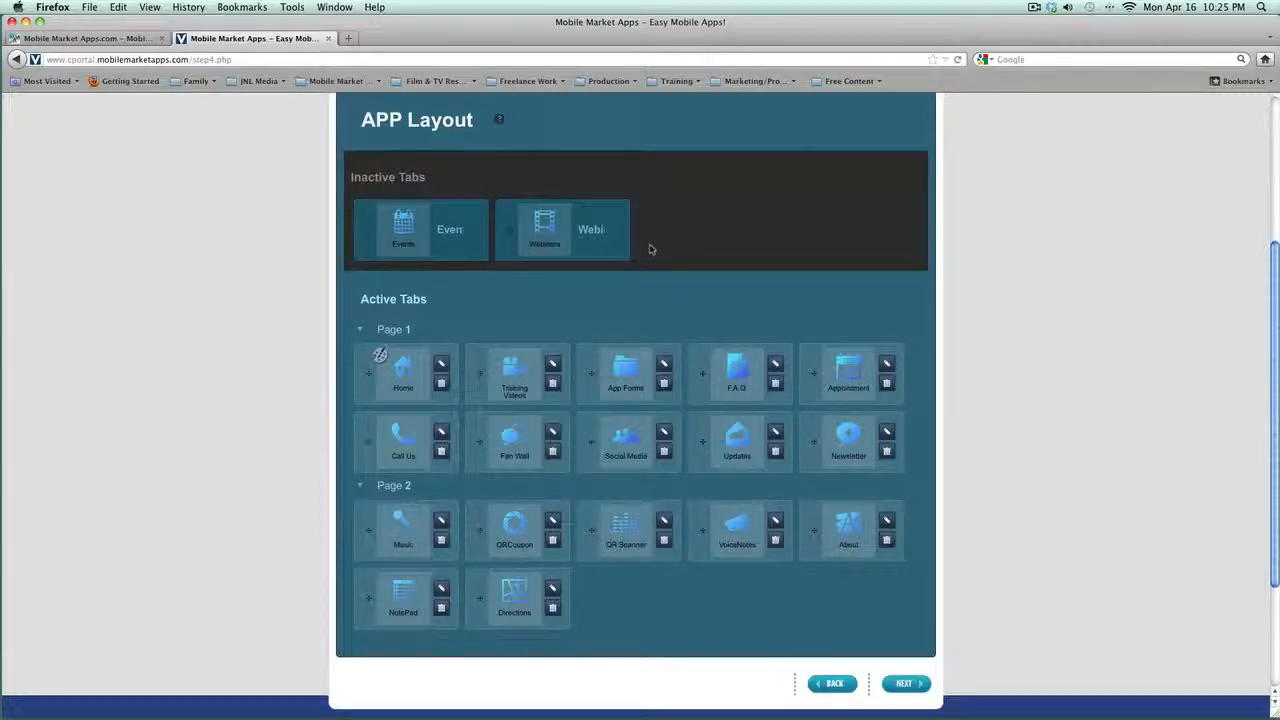
scroll(650, 250, "up", 5)
left_click(397, 249)
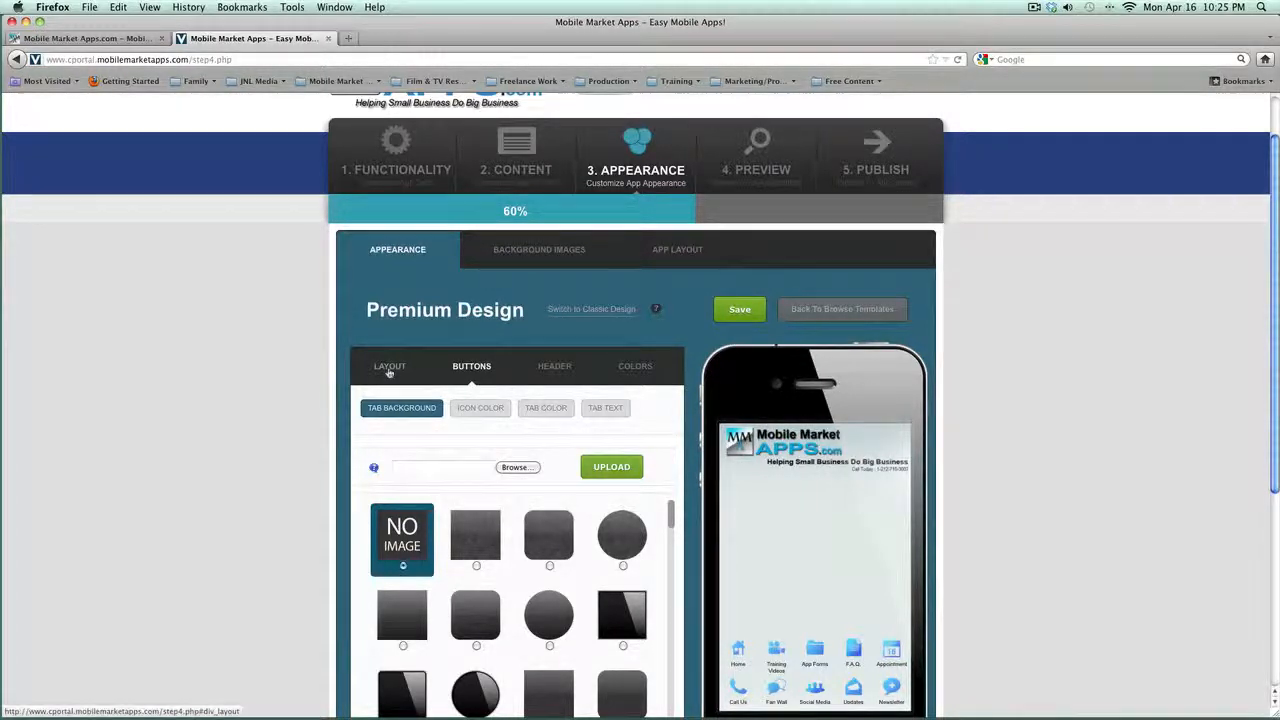
Step: Go to the 4. Preview step and start the Live App Preview on the phone
left_click(756, 175)
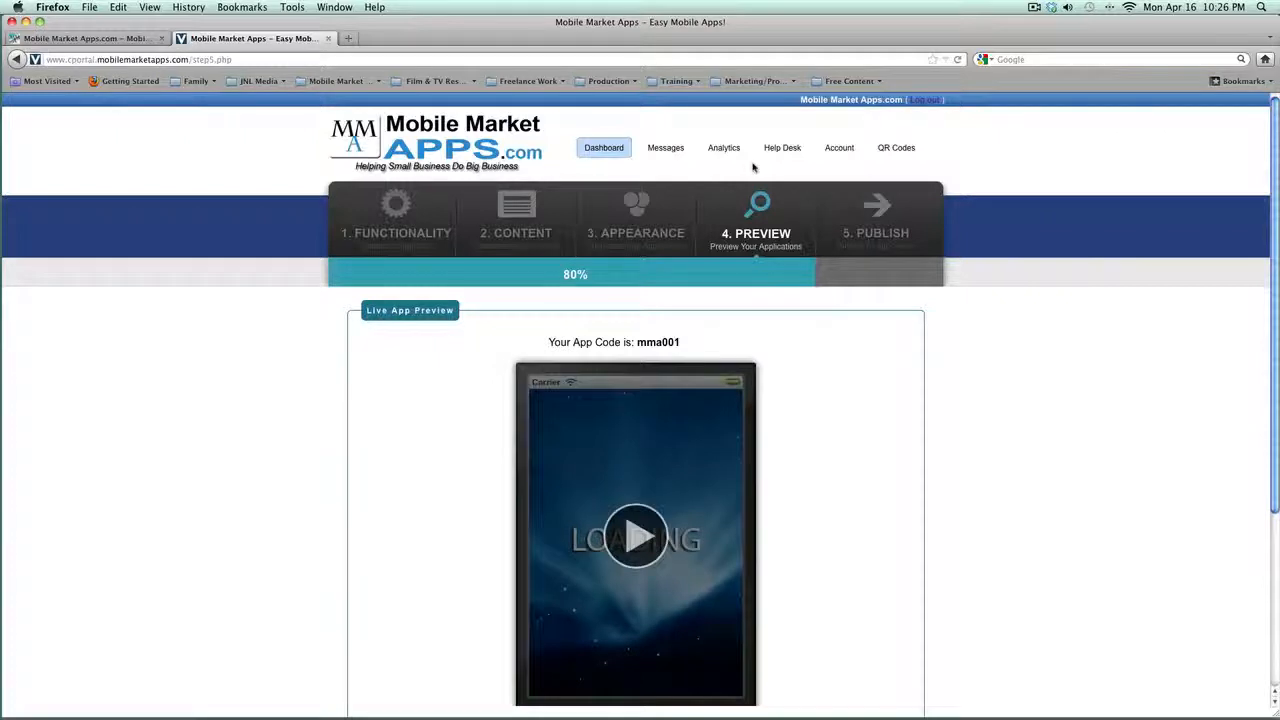
scroll(836, 477, "down", 3)
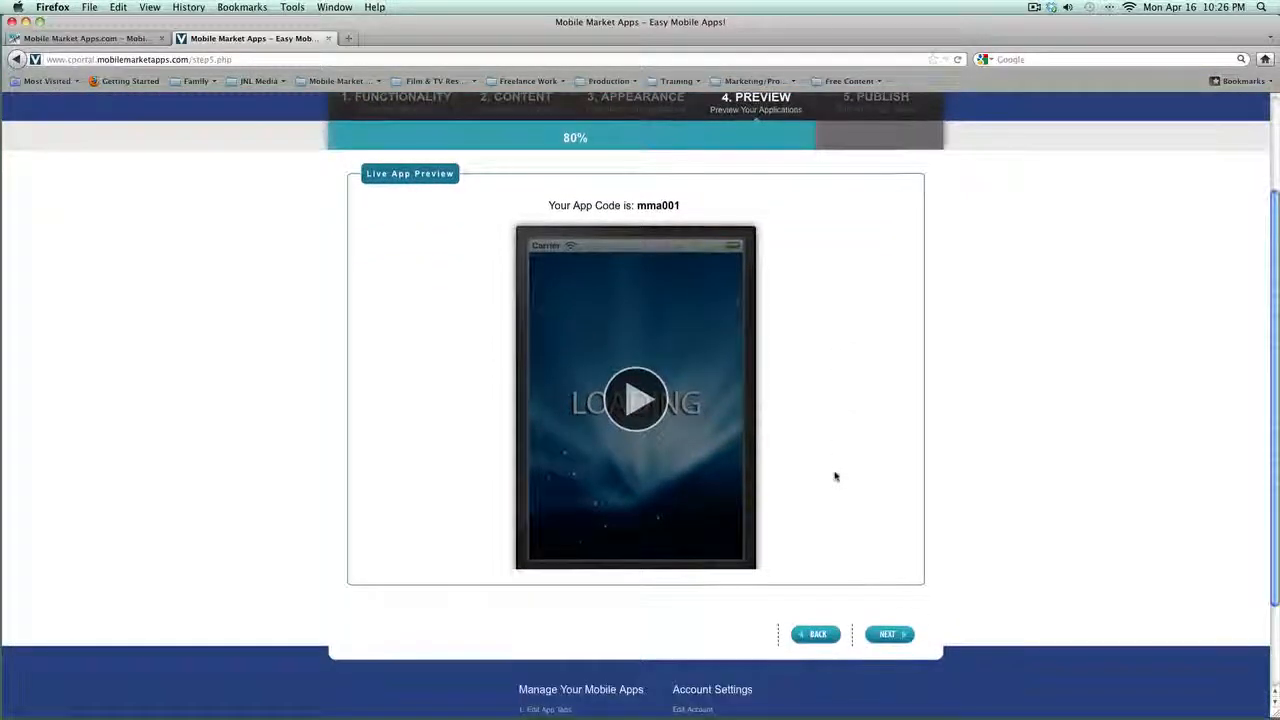
left_click(633, 403)
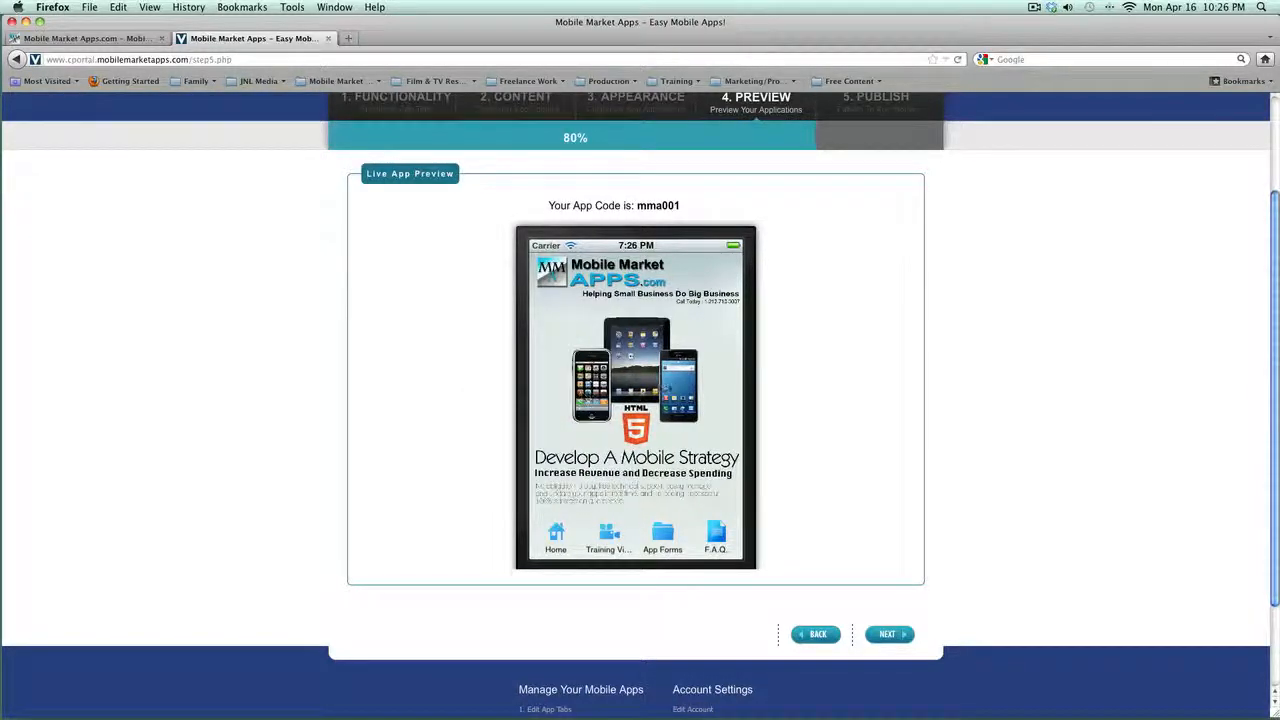
Step: Open the Training Videos screen in the live preview and return to the home screen
scroll(590, 530, "down", 1)
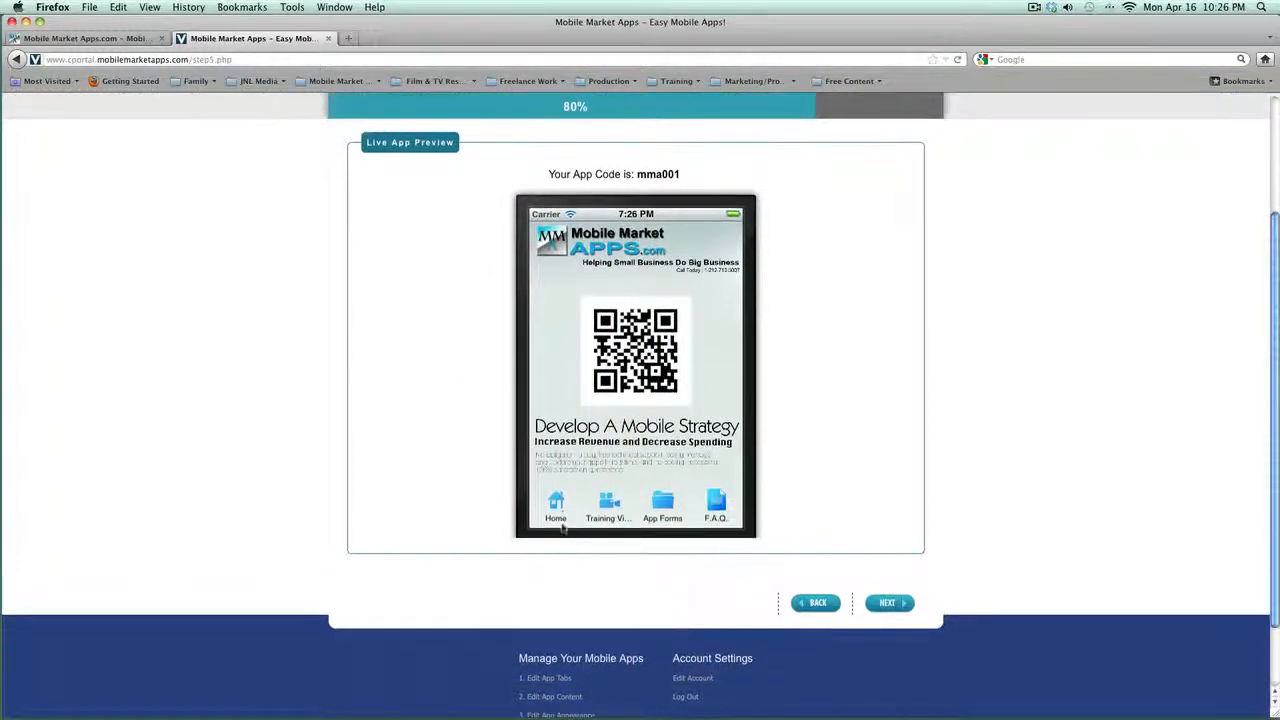
left_click(605, 505)
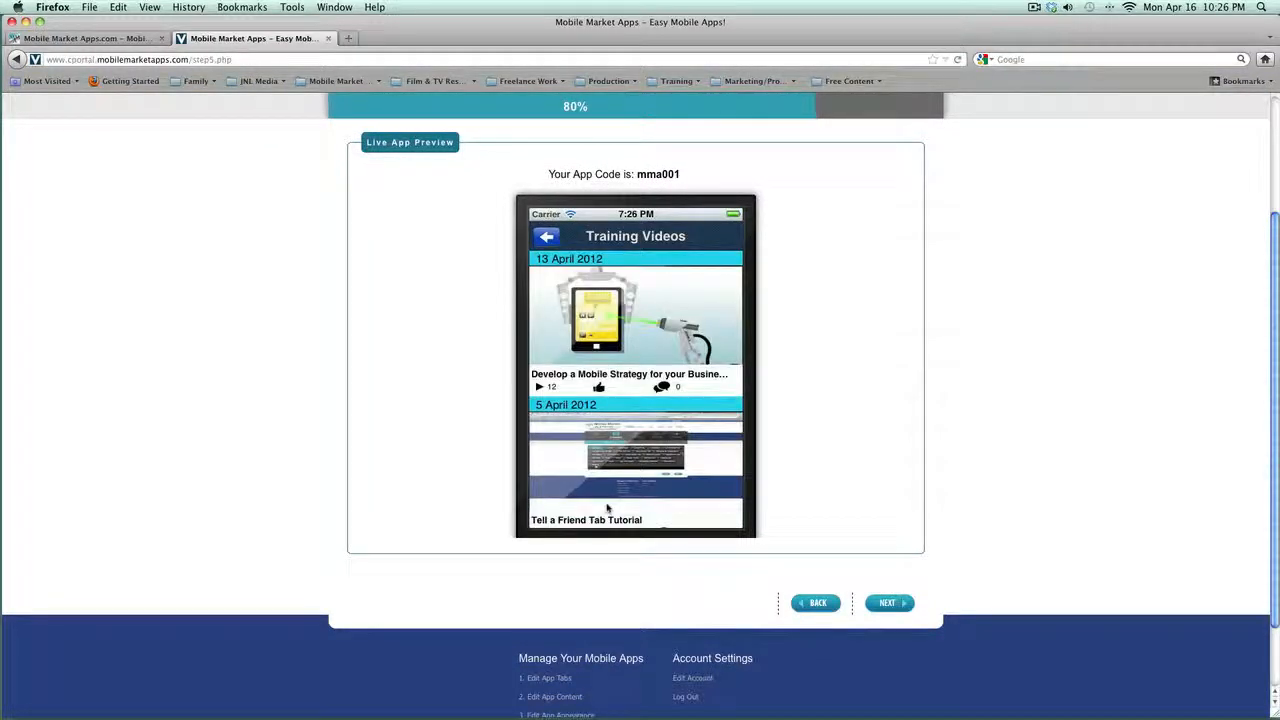
left_click_drag(619, 489, 632, 340)
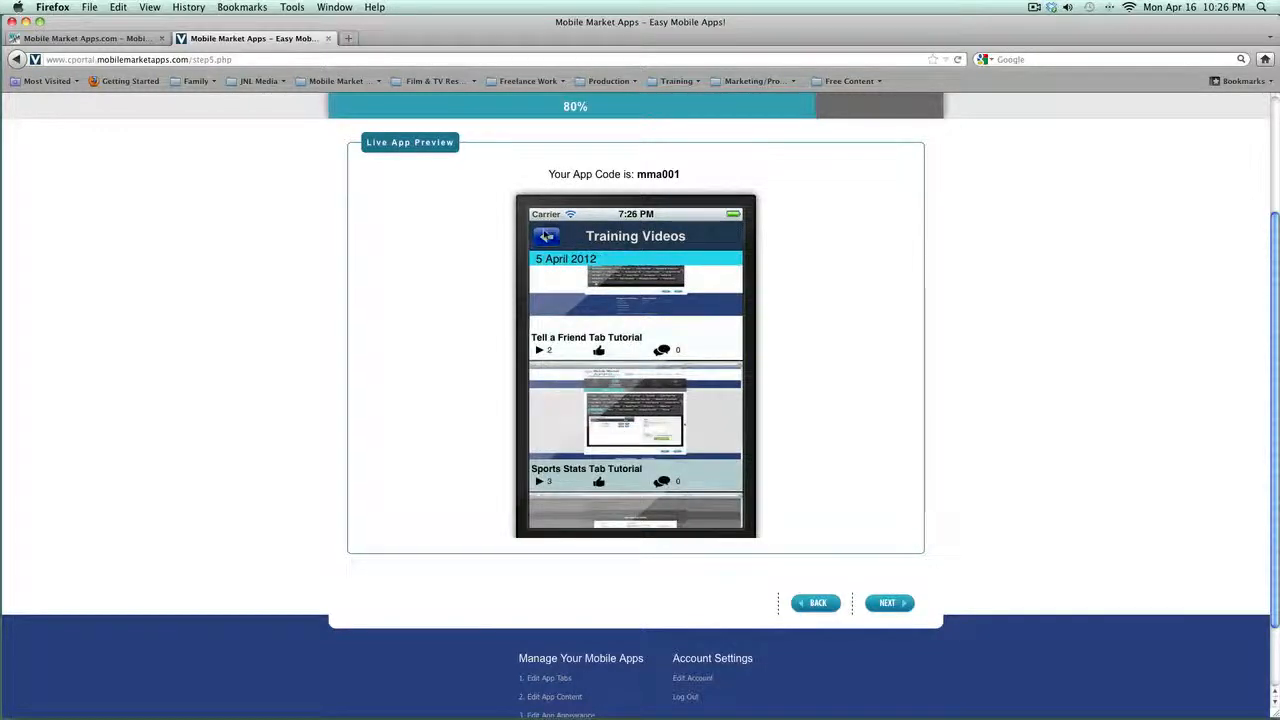
left_click(545, 236)
Step: Browse App Forms in the preview, viewing the Free App Preview and Update My App Form pages
scroll(640, 400, "up", 1)
mouse_move(720, 538)
left_mouse_down()
mouse_move(660, 537)
mouse_move(700, 531)
left_mouse_up()
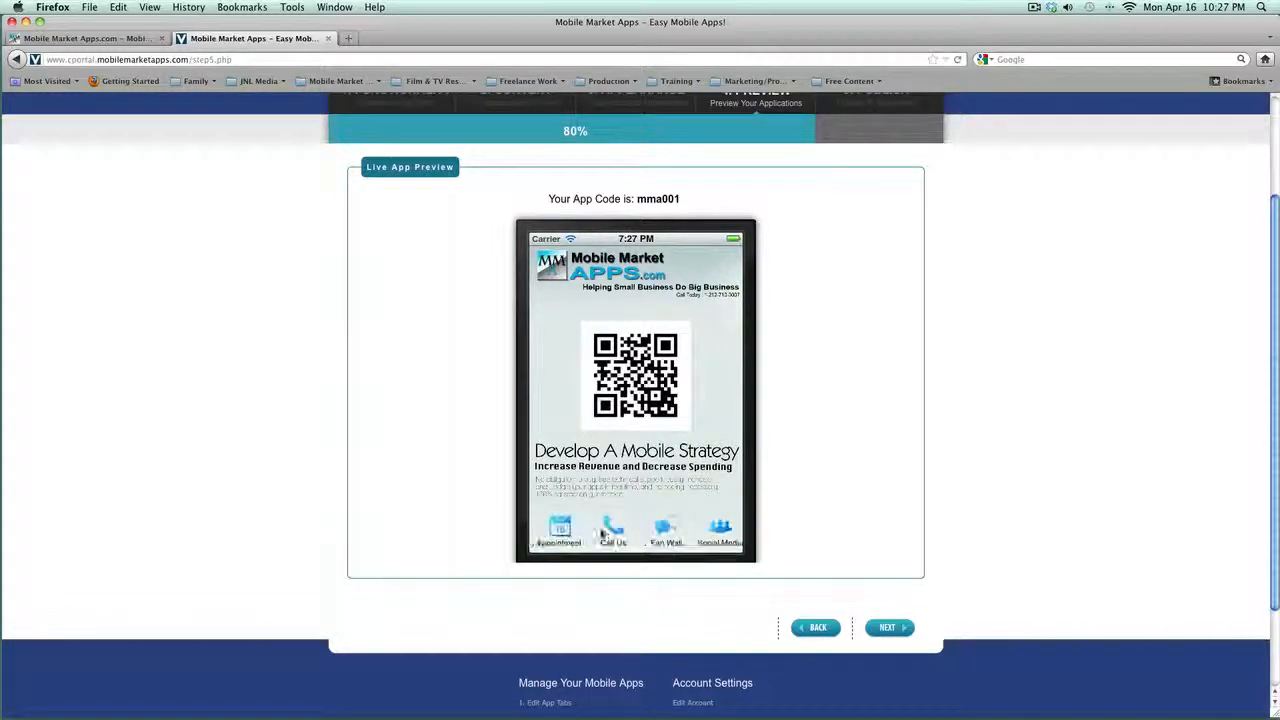
left_click_drag(560, 533, 661, 535)
left_click(661, 535)
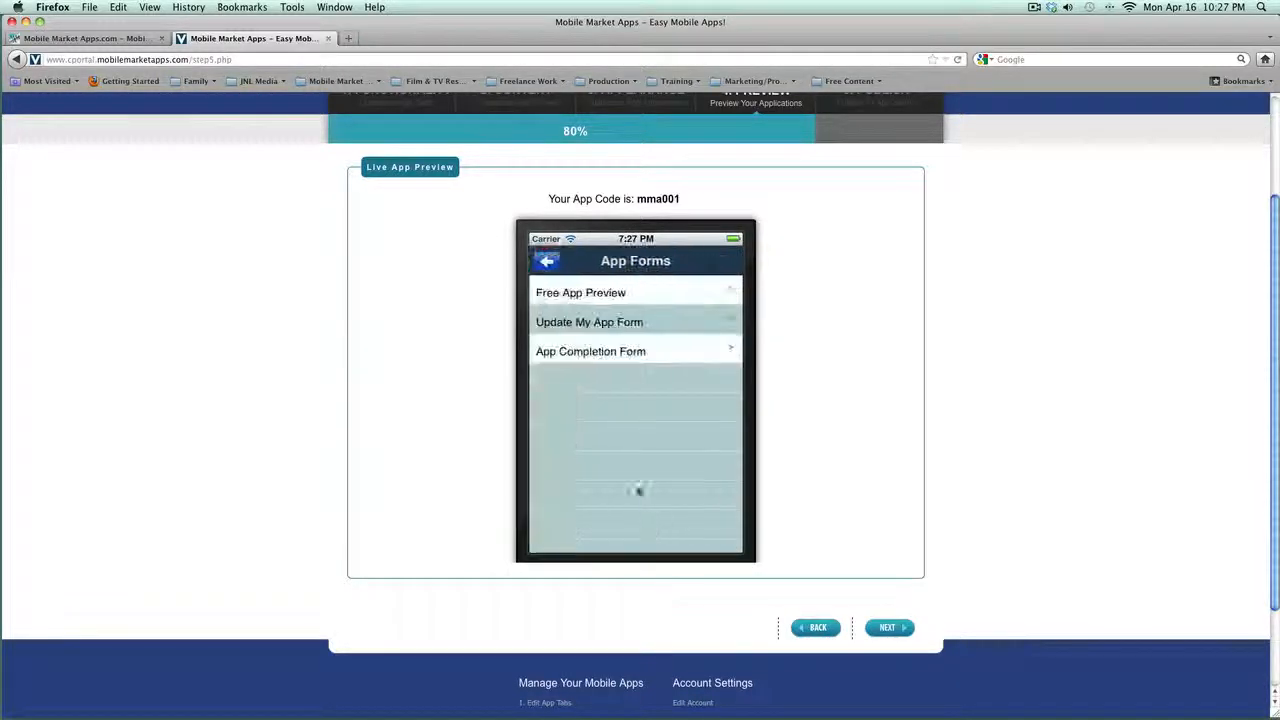
left_click(566, 294)
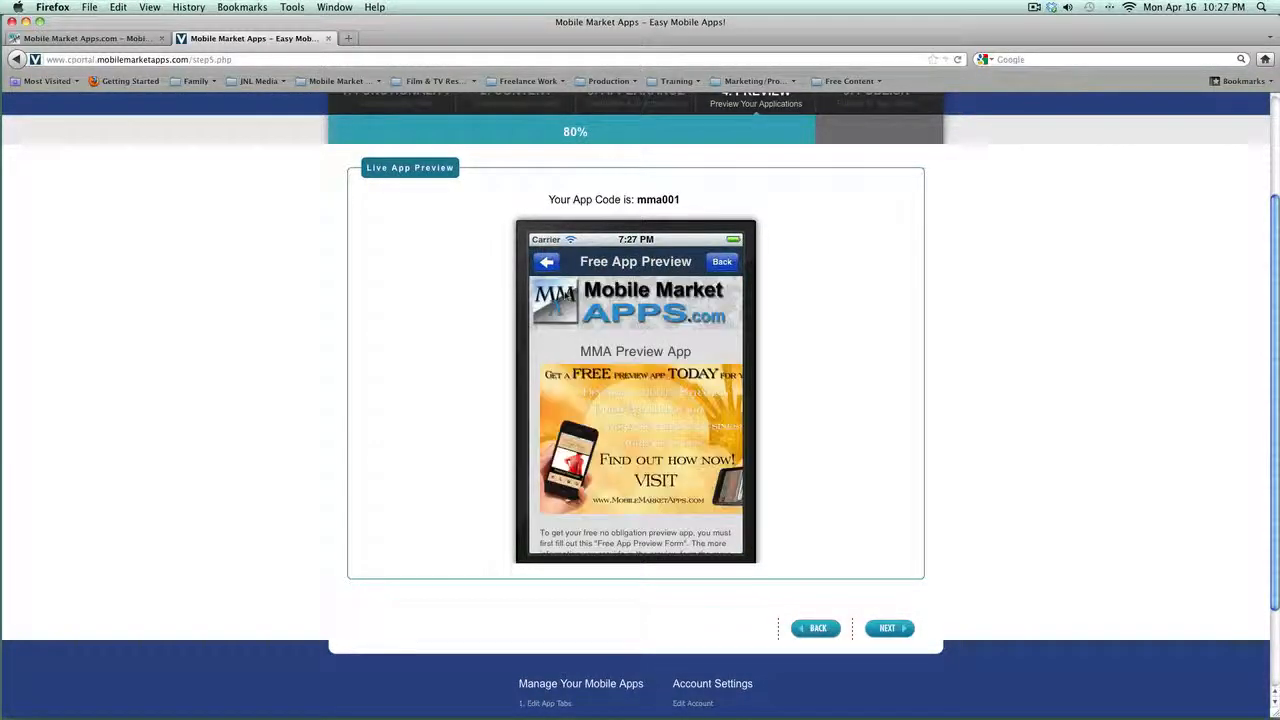
left_click(546, 262)
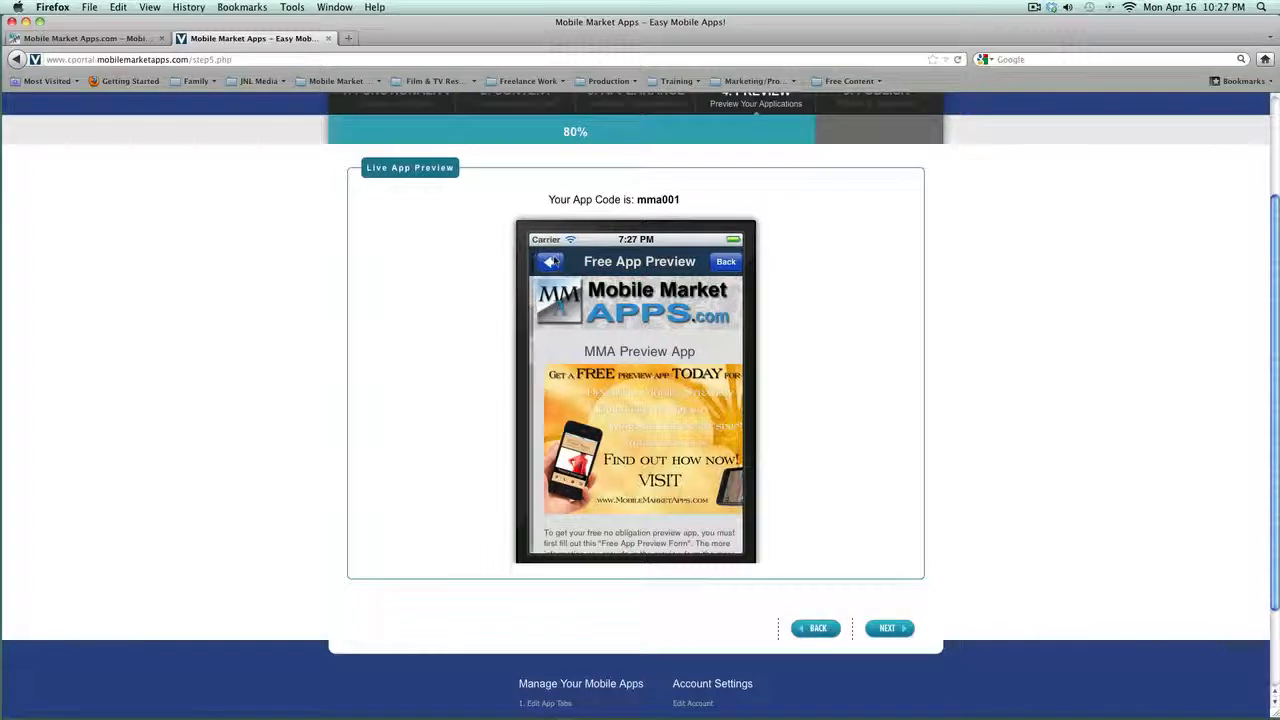
left_click(591, 333)
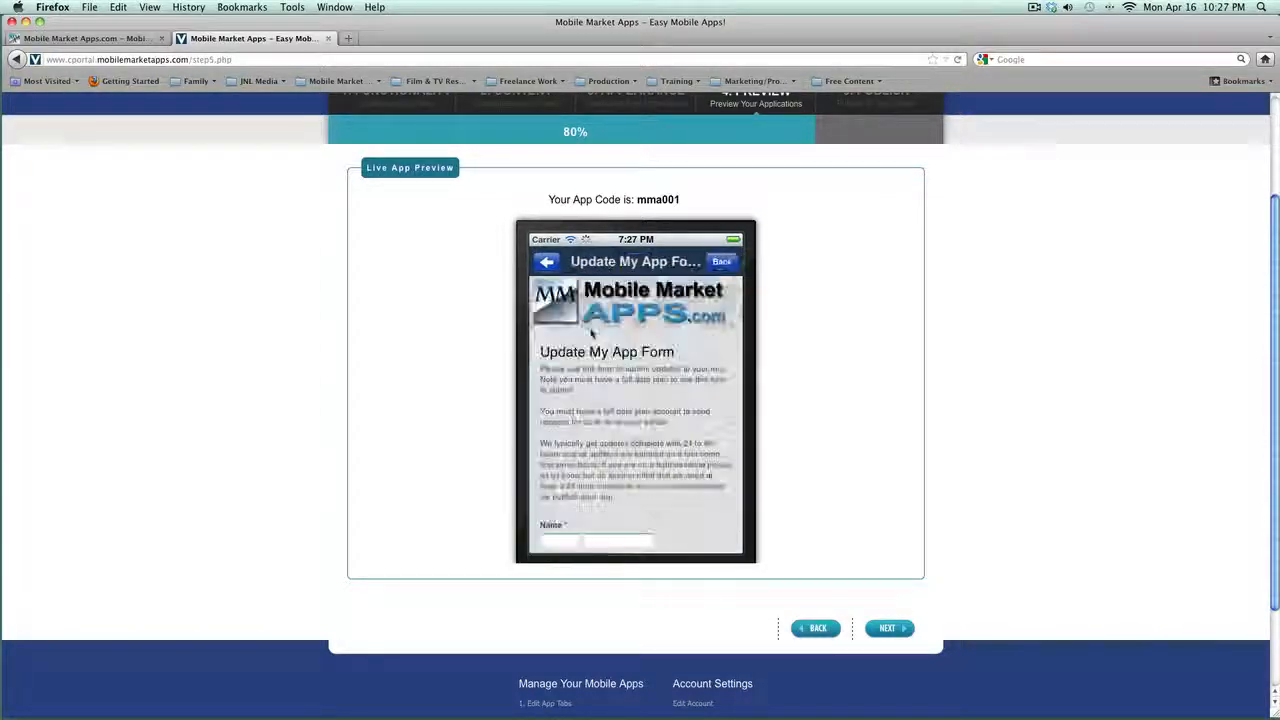
scroll(645, 362, "down", 5)
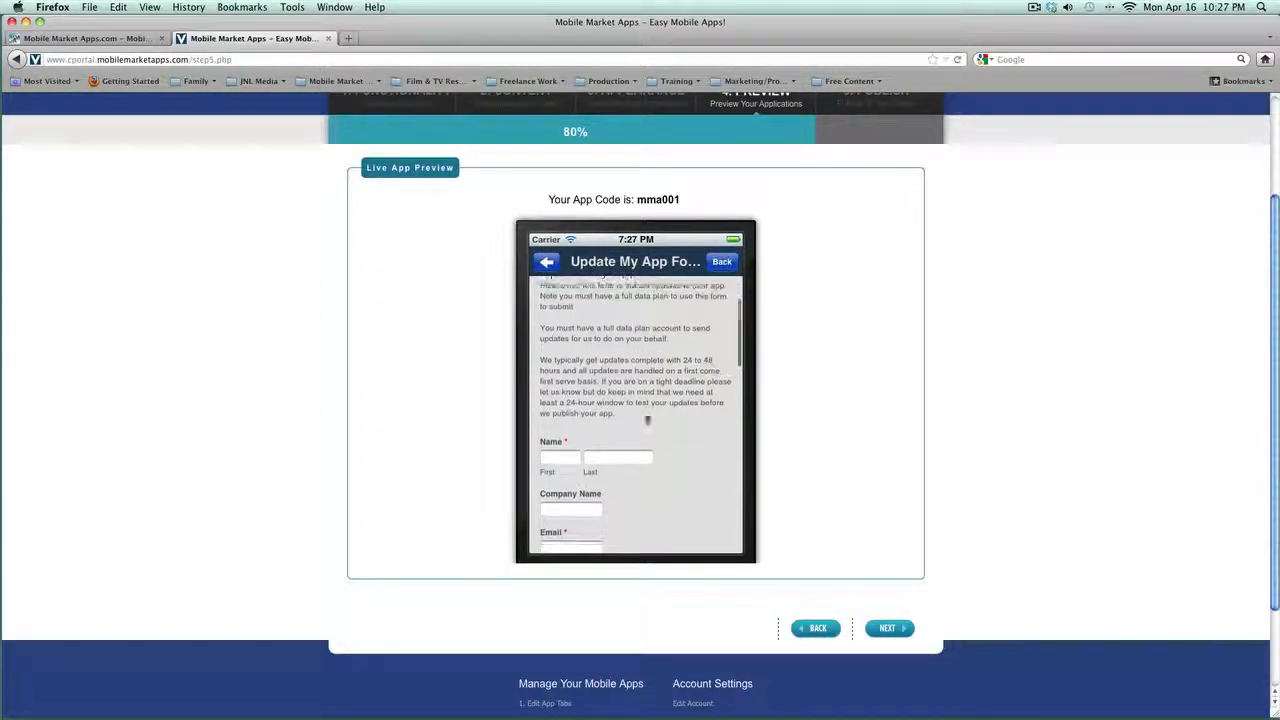
left_click(553, 266)
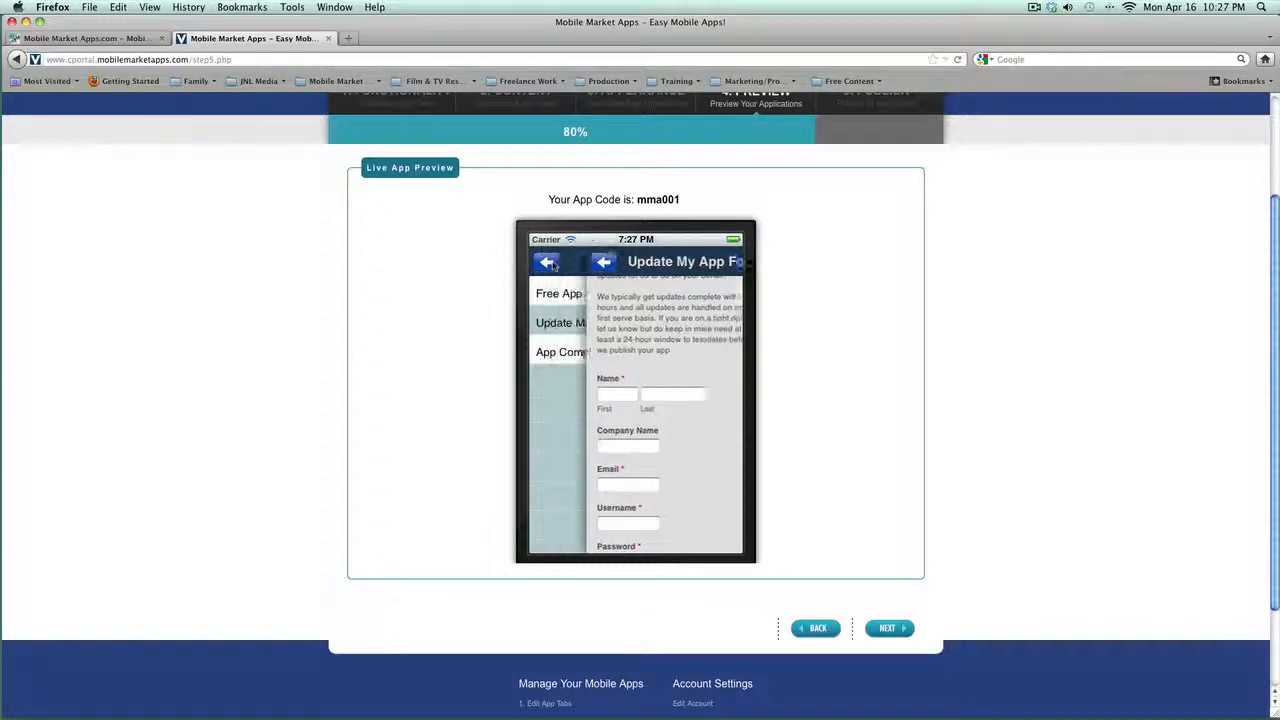
Step: Advance to the 5. Publish step with its App Information form
scroll(505, 306, "up", 3)
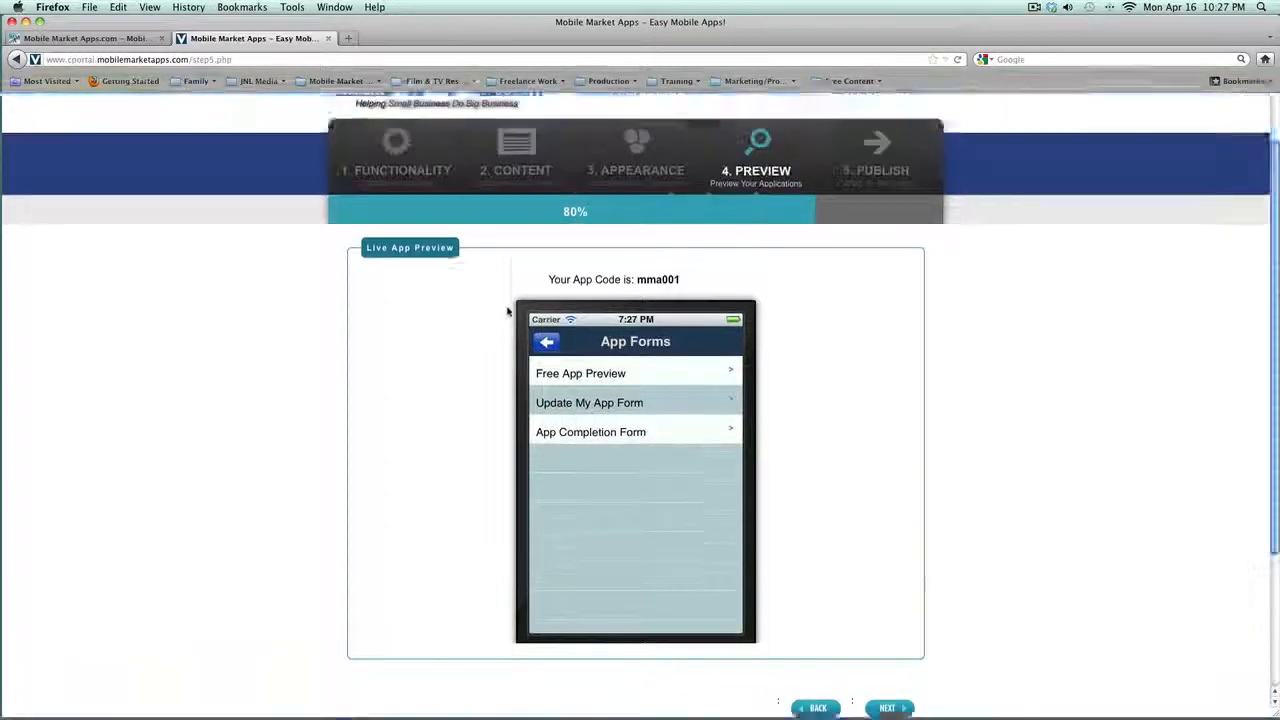
scroll(800, 420, "down", 2)
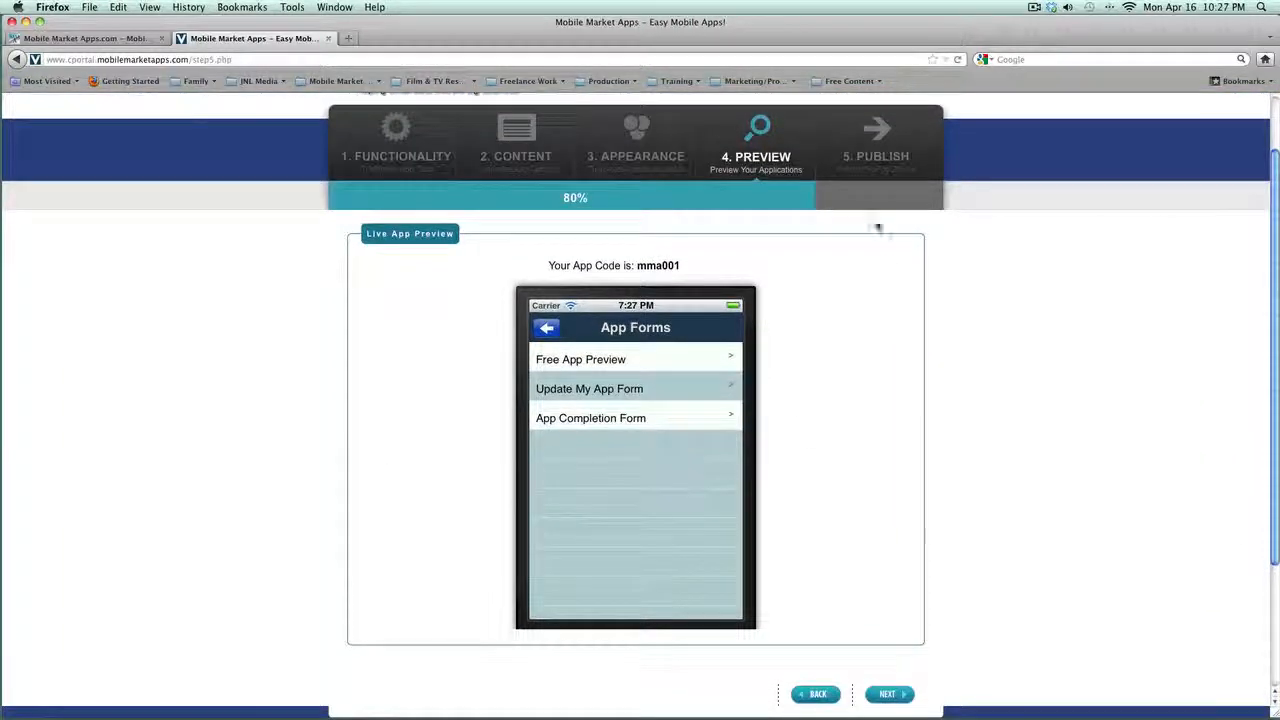
left_click(879, 162)
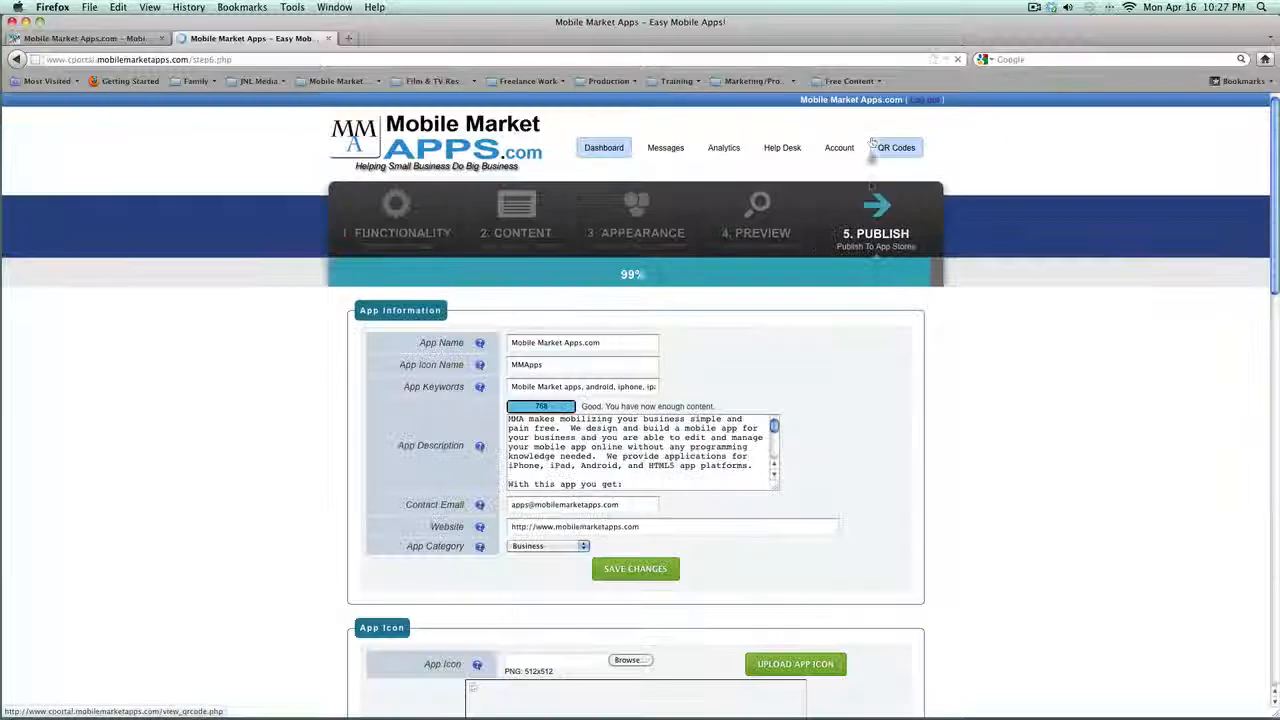
scroll(857, 378, "down", 10)
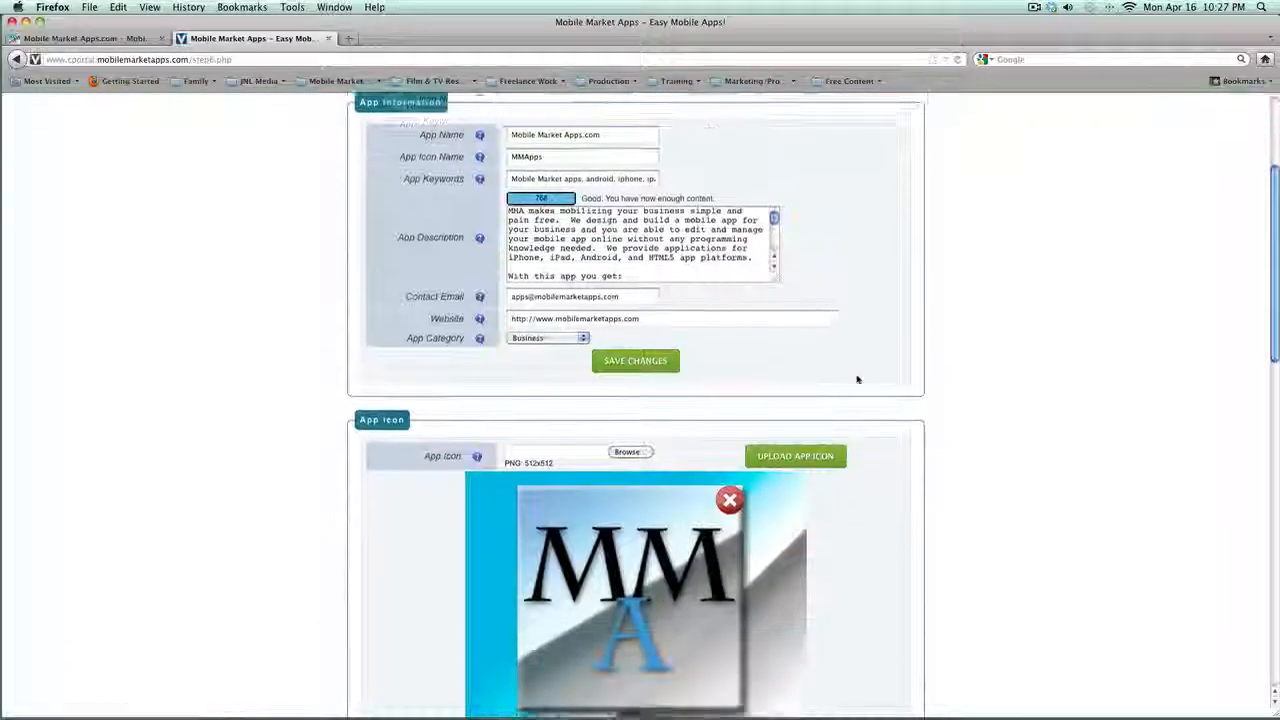
scroll(857, 378, "down", 5)
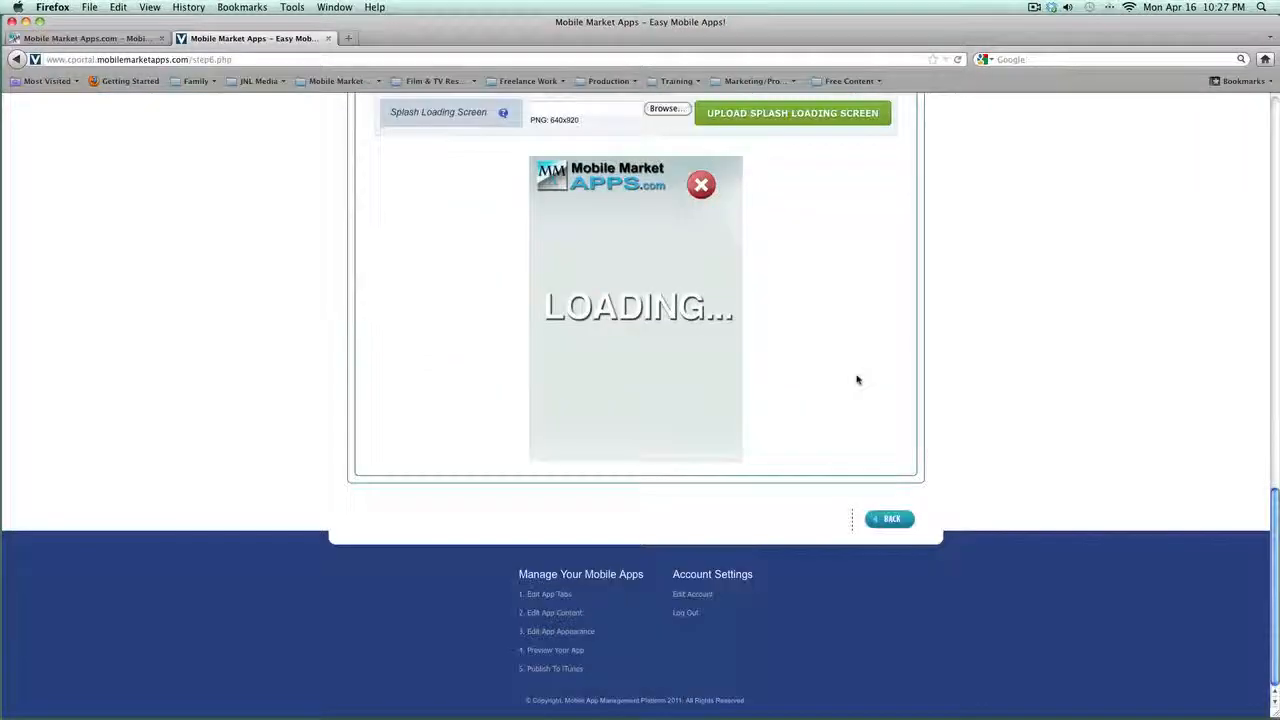
scroll(857, 378, "up", 15)
scroll(857, 375, "up", 2)
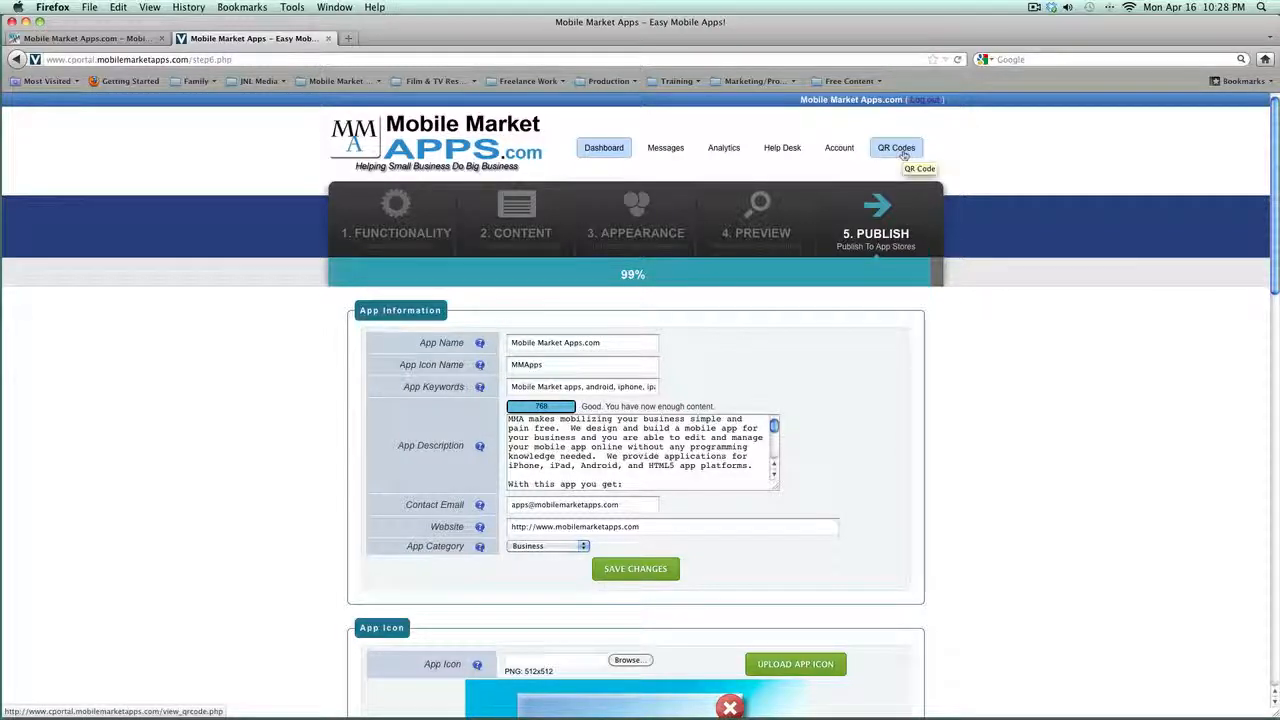
Step: Download the QR code PDF as view_qrcode1.pdf to the Desktop and close the QR Code dialog
left_click(904, 152)
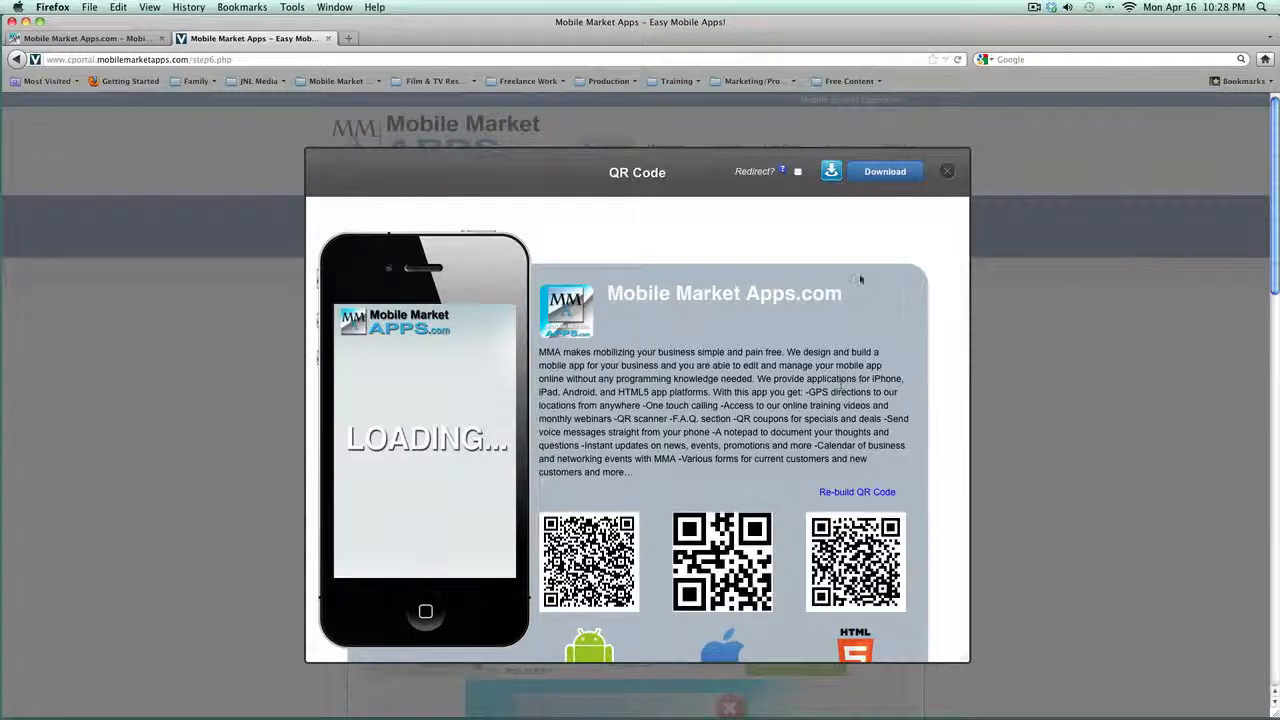
left_click(883, 171)
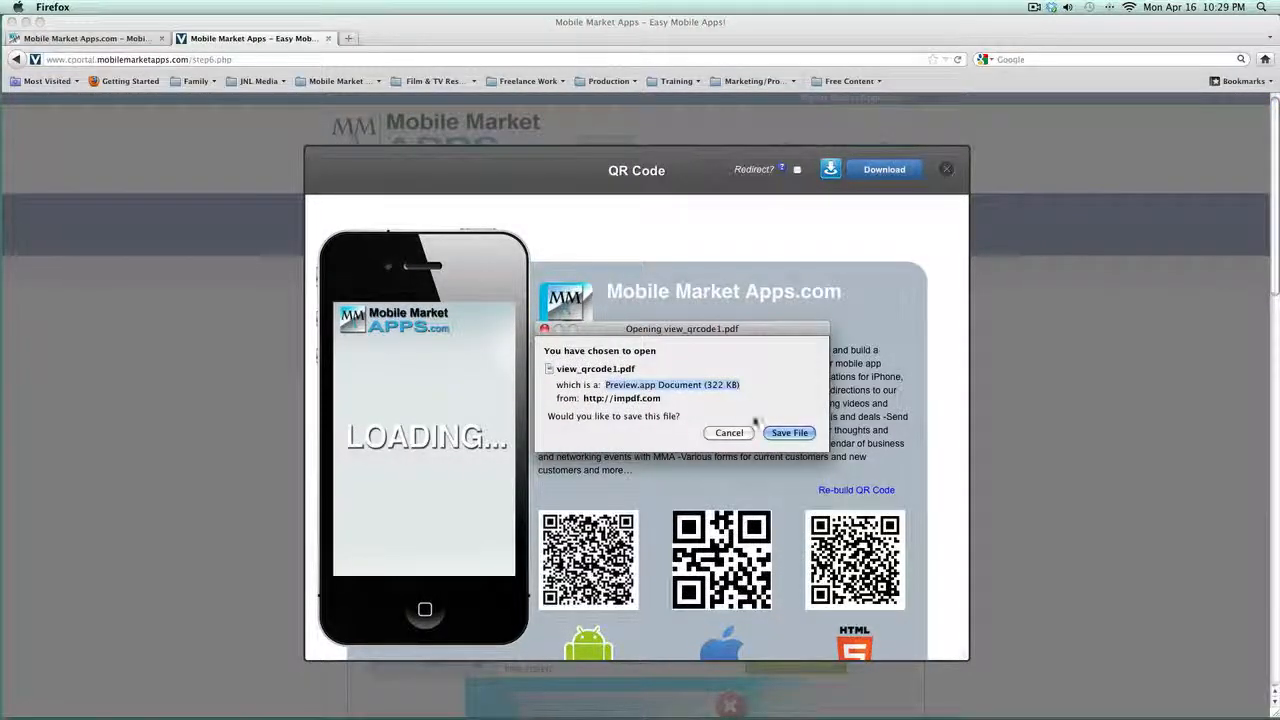
left_click(789, 432)
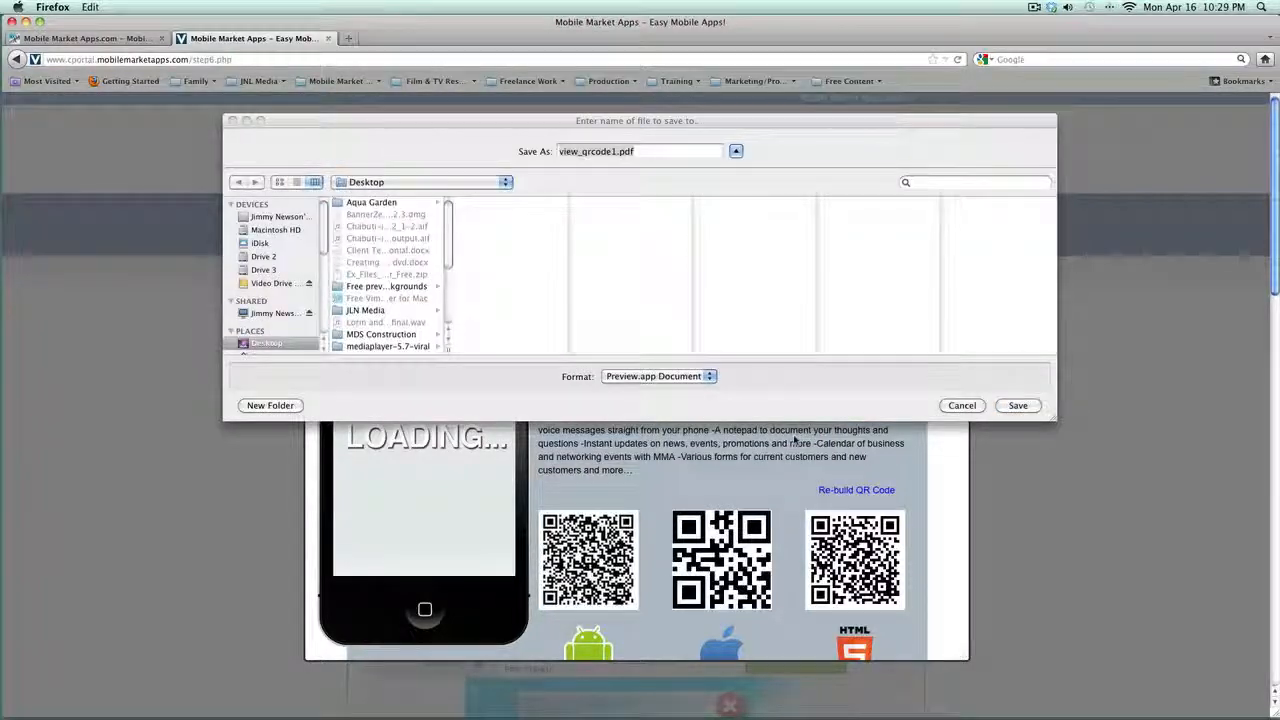
left_click(1030, 405)
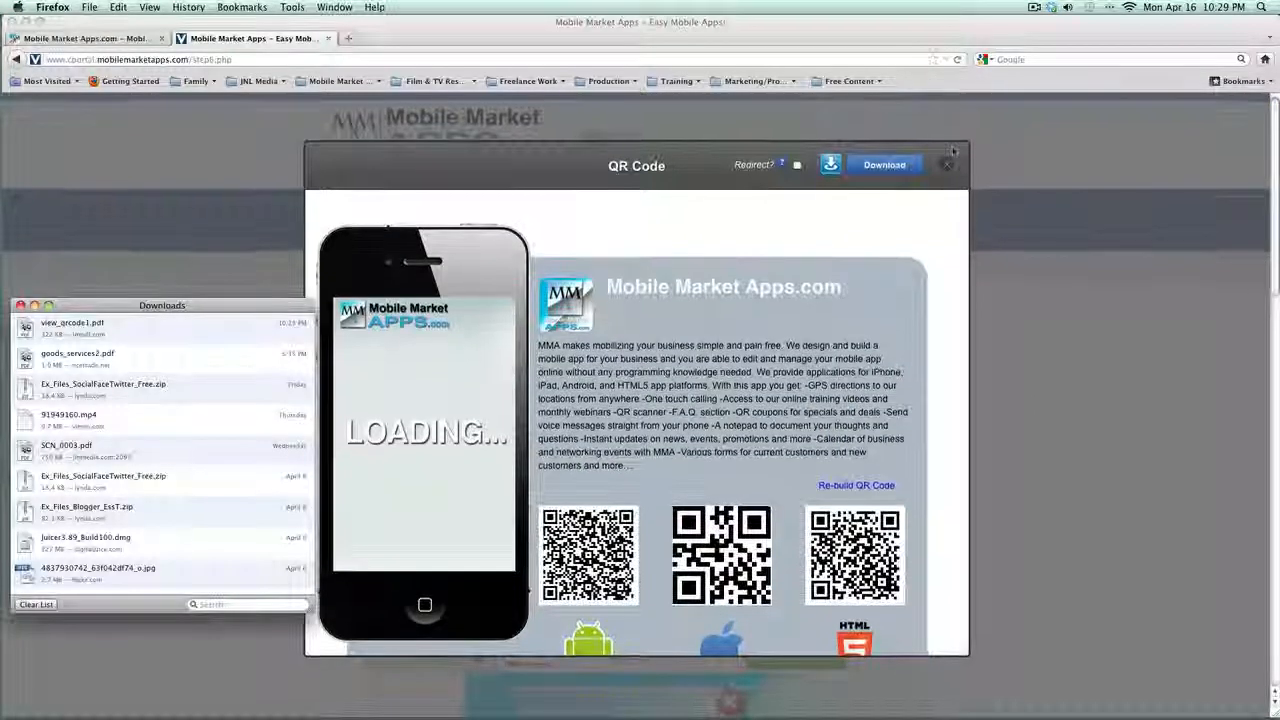
left_click(952, 155)
left_click(948, 166)
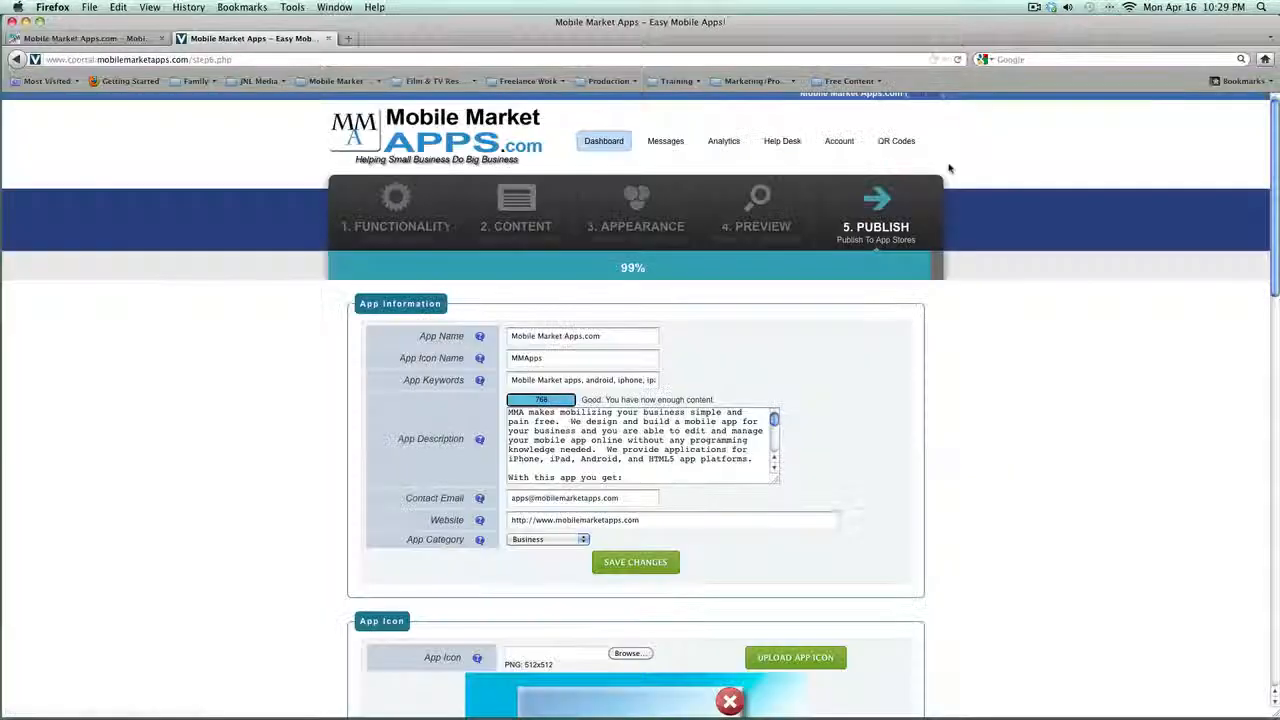